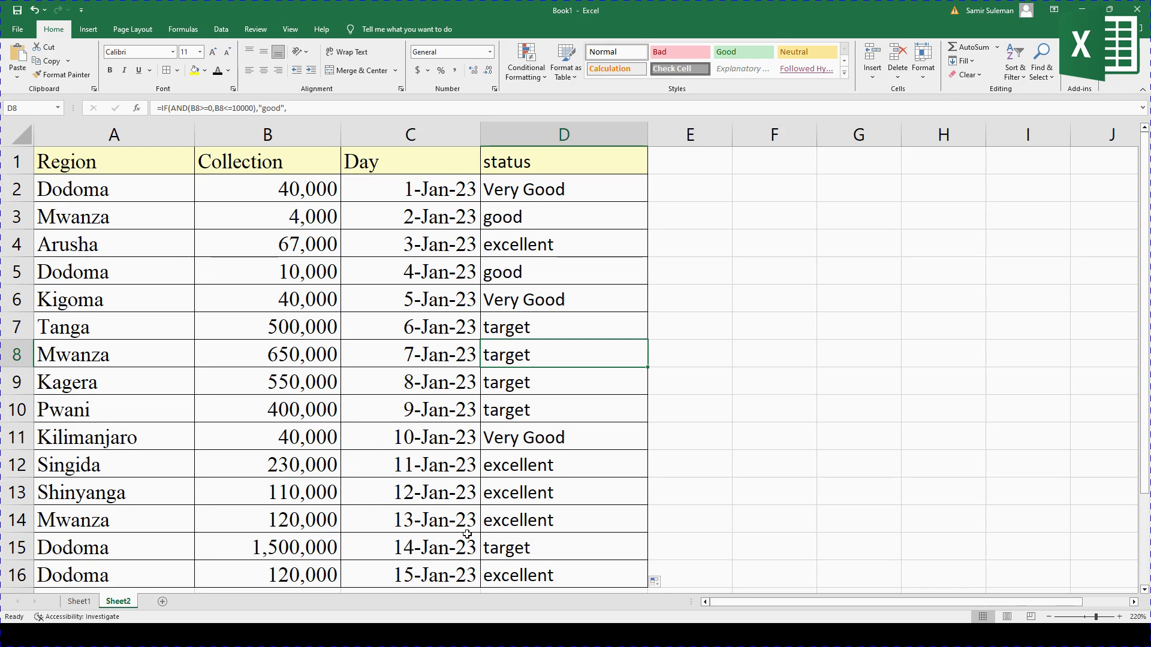
{"action": "key", "text": "alt+Tab"}
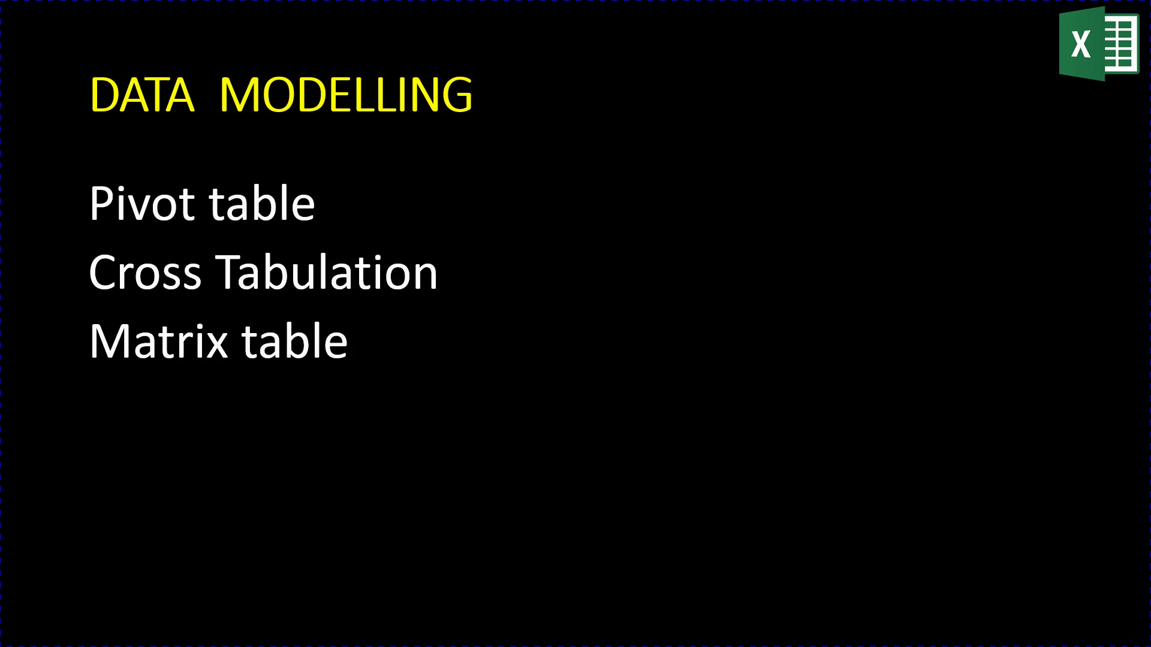
{"action": "key", "text": "Right"}
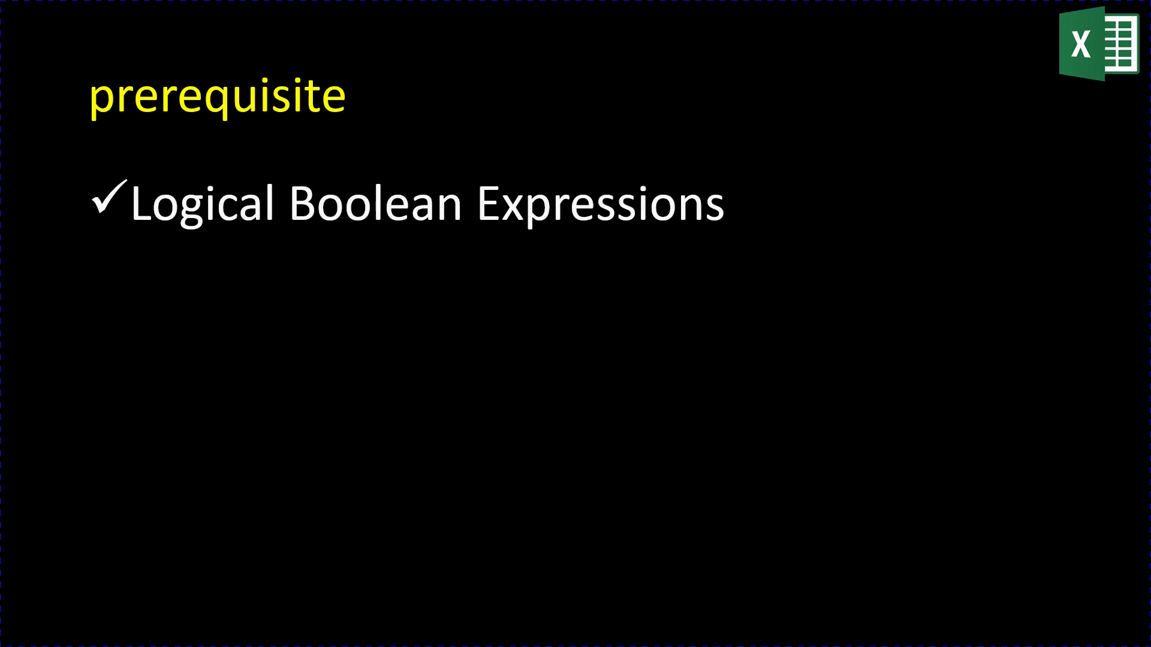
{"action": "key", "text": "Right"}
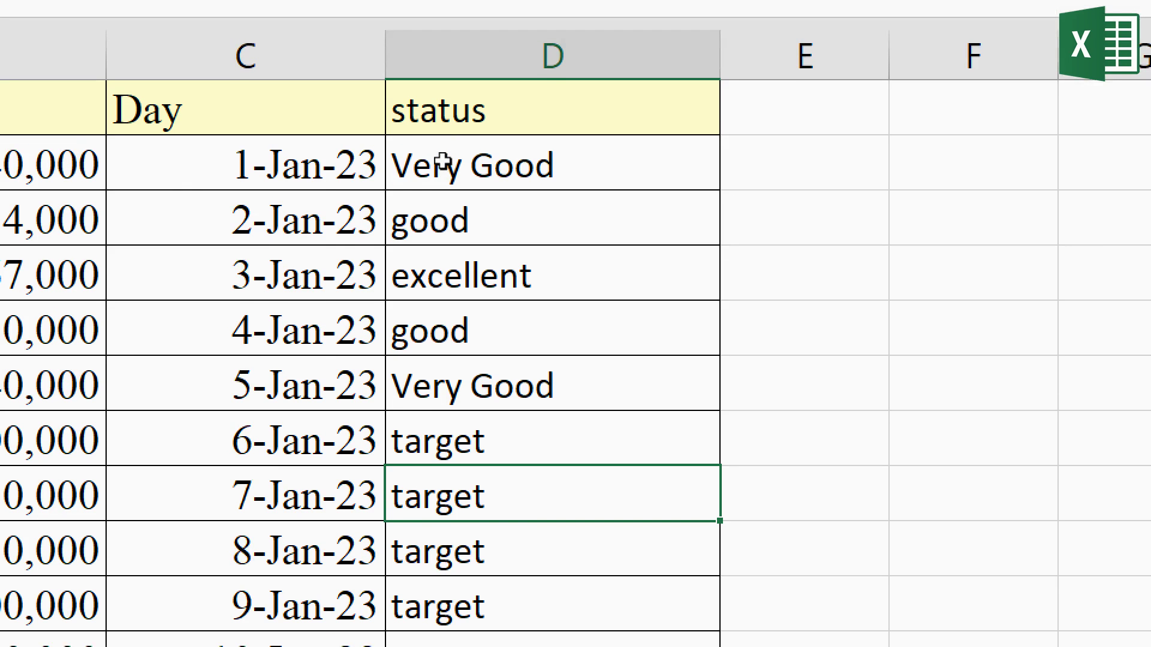
- Inspect the nested IF/AND formula in cell D2 of the status column without changing it
{"action": "double_click", "coordinate": [450, 167]}
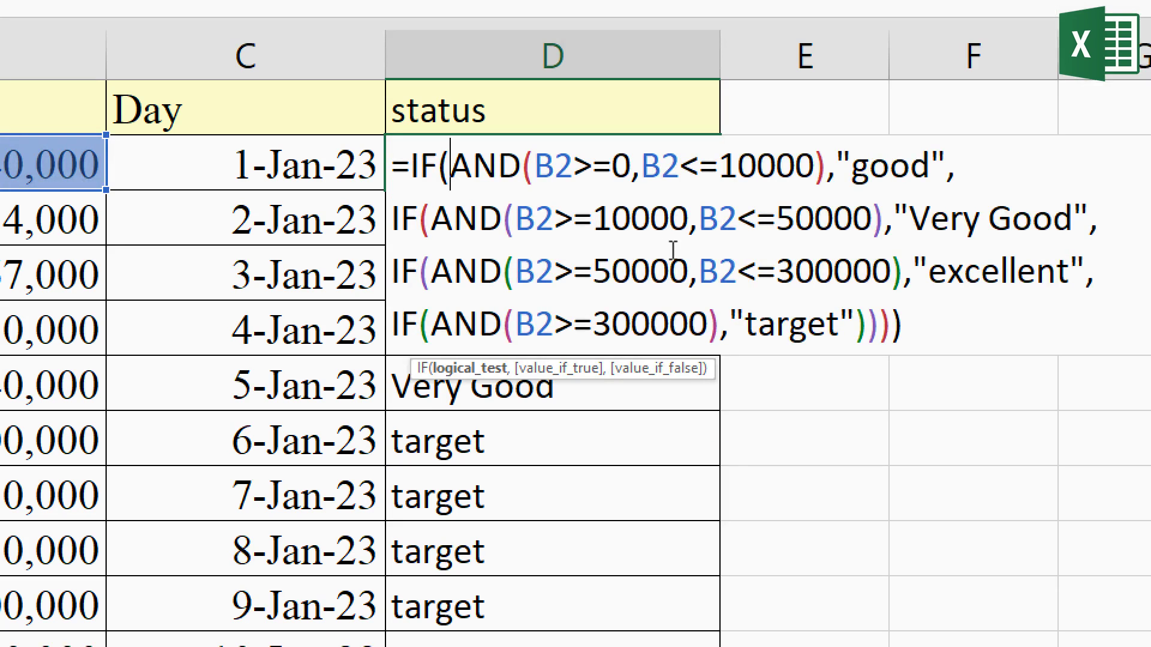
{"action": "key", "text": "Escape"}
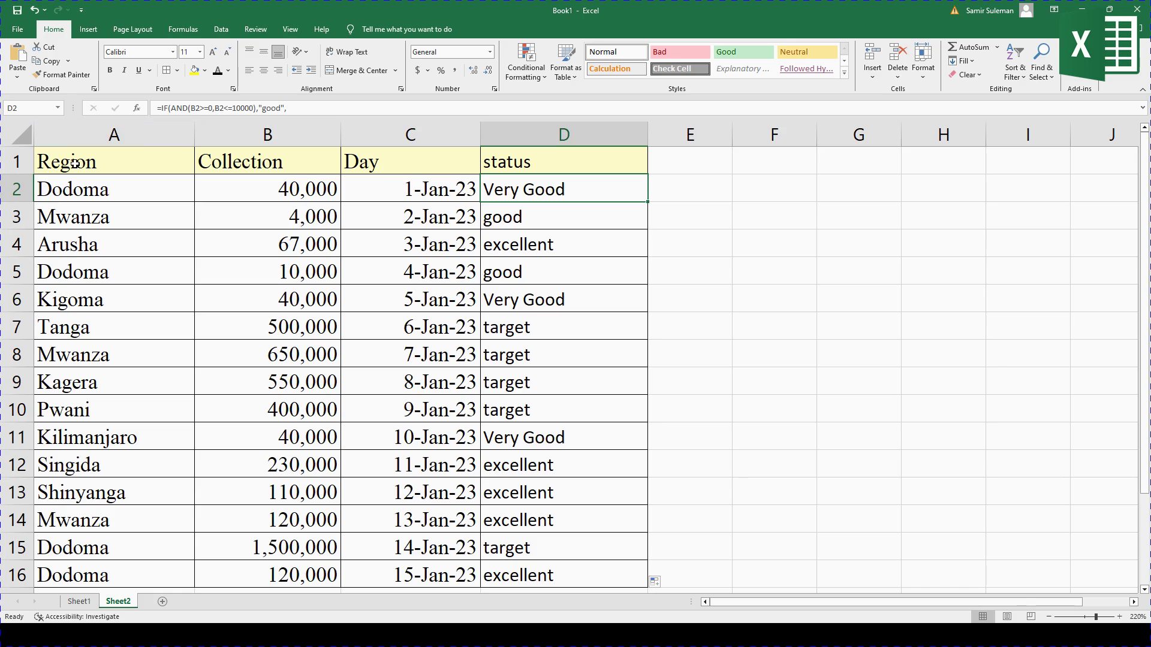
{"action": "left_click_drag", "start_coordinate": [66, 157], "coordinate": [577, 498]}
{"action": "scroll", "coordinate": [176, 238], "scroll_direction": "up", "scroll_amount": 1}
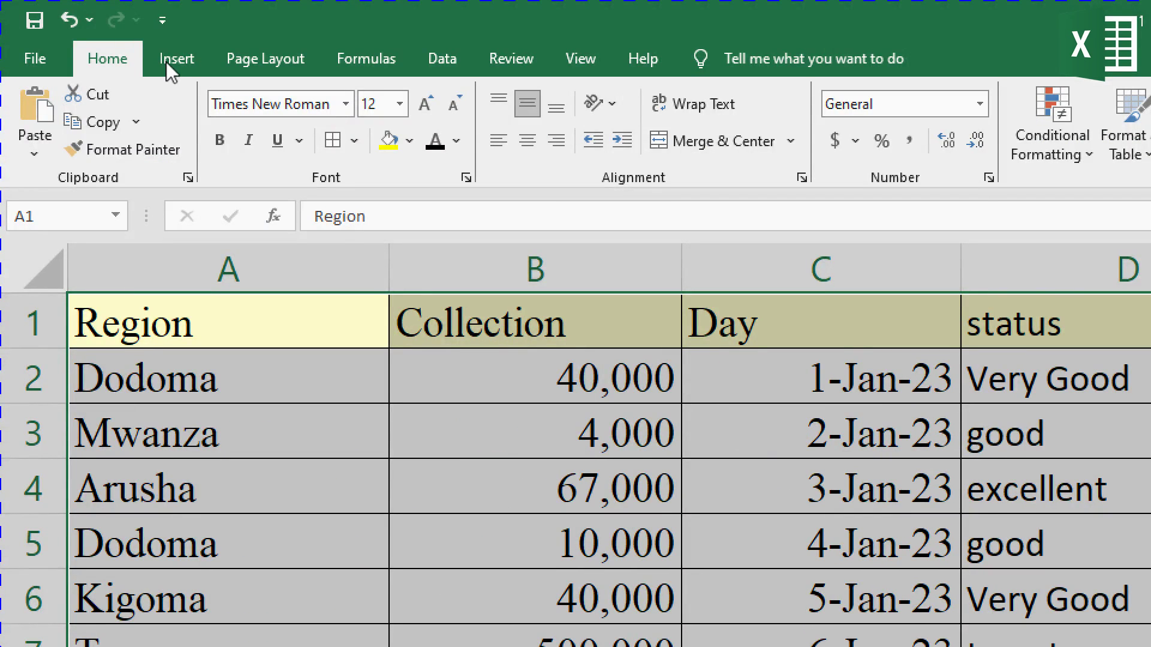
{"action": "left_click", "coordinate": [168, 62]}
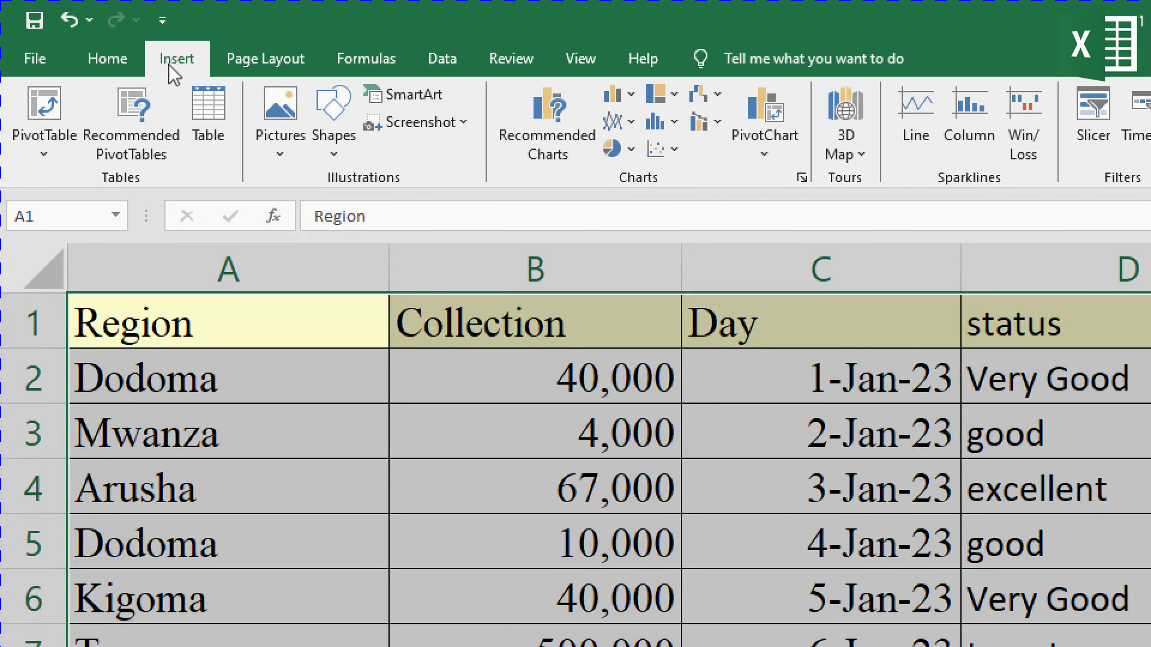
{"action": "left_click", "coordinate": [44, 156]}
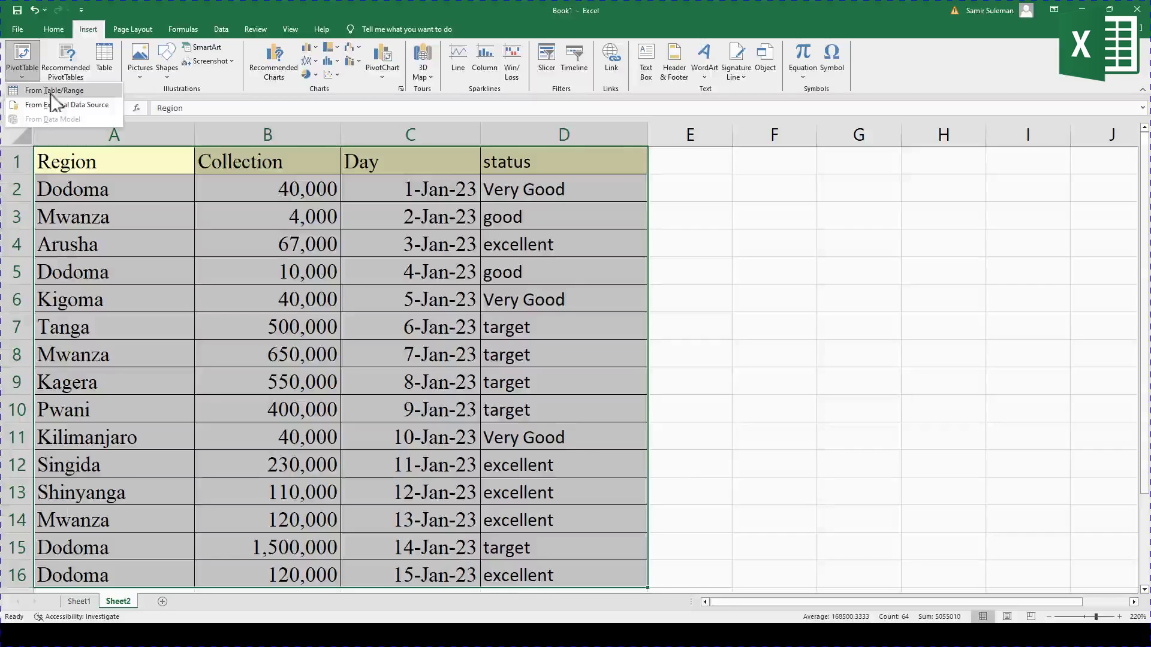
{"action": "left_click", "coordinate": [100, 182]}
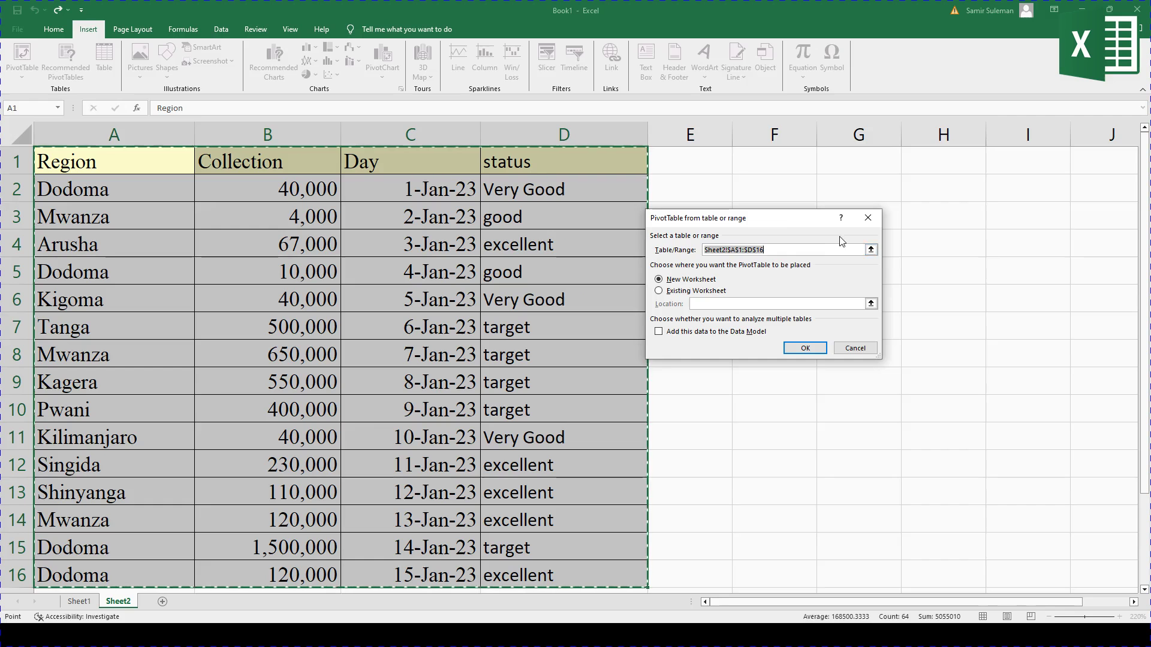
{"action": "left_click", "coordinate": [1131, 209]}
{"action": "left_click", "coordinate": [599, 207]}
{"action": "left_click", "coordinate": [675, 243]}
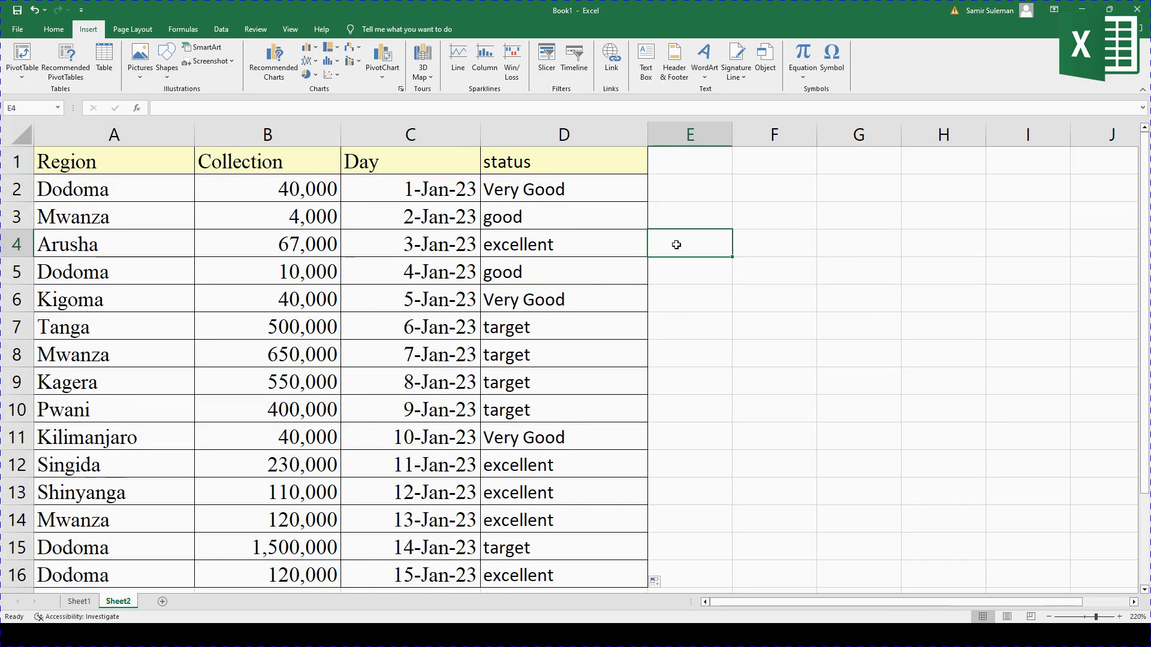
{"action": "left_click", "coordinate": [15, 78]}
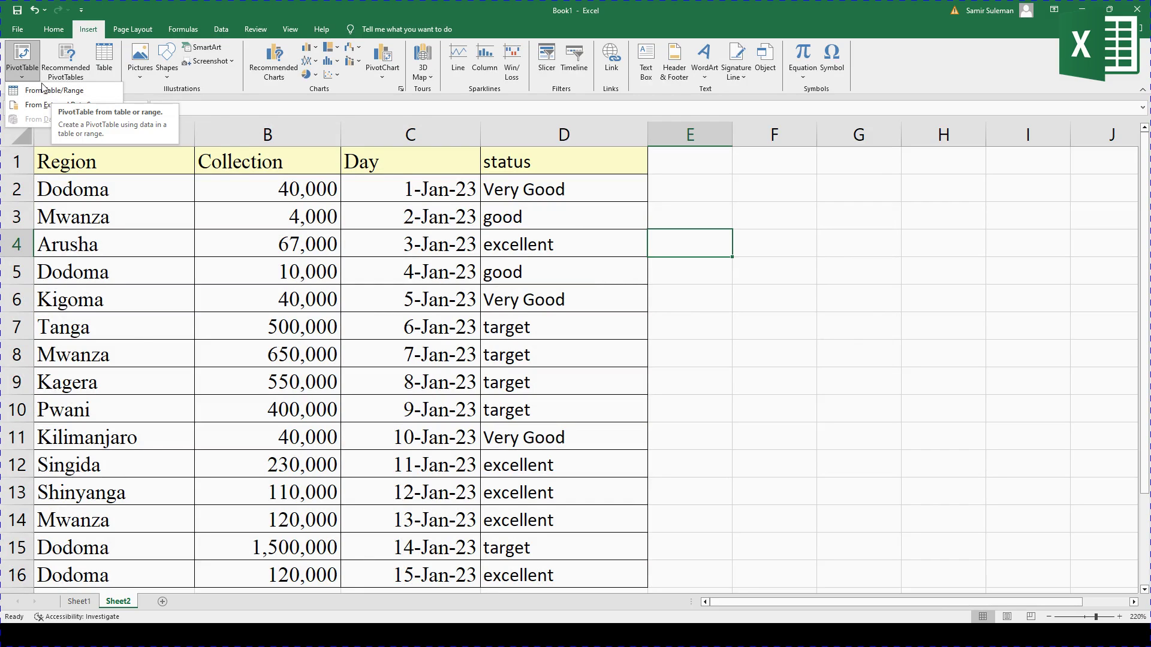
{"action": "left_click", "coordinate": [43, 88]}
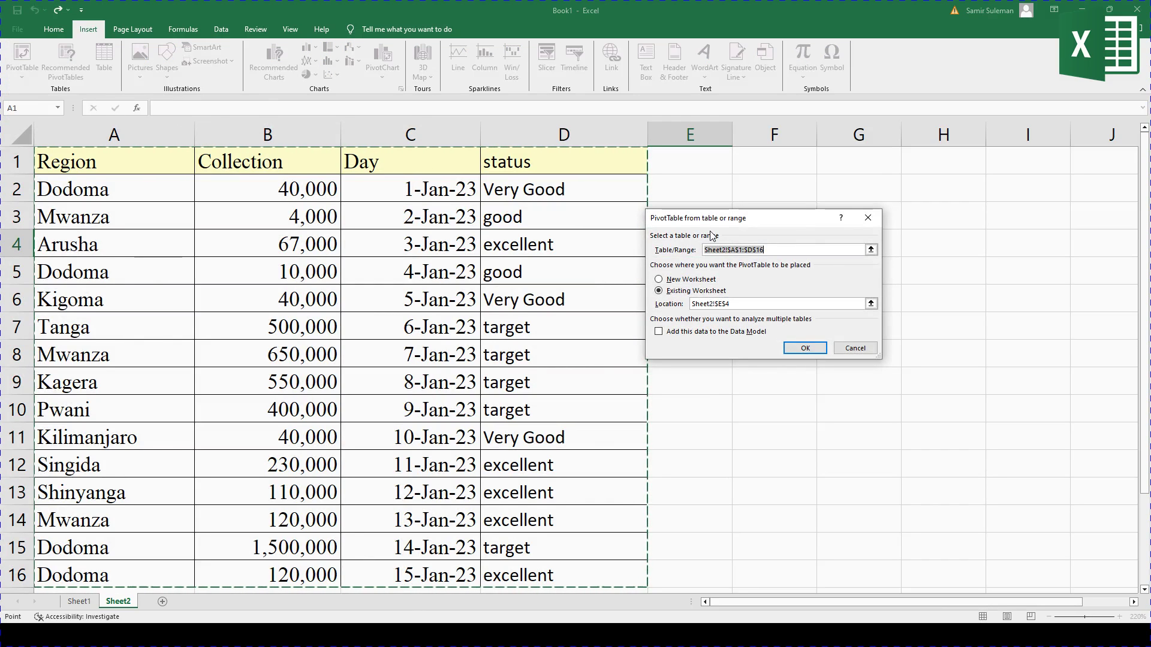
{"action": "left_click", "coordinate": [861, 223]}
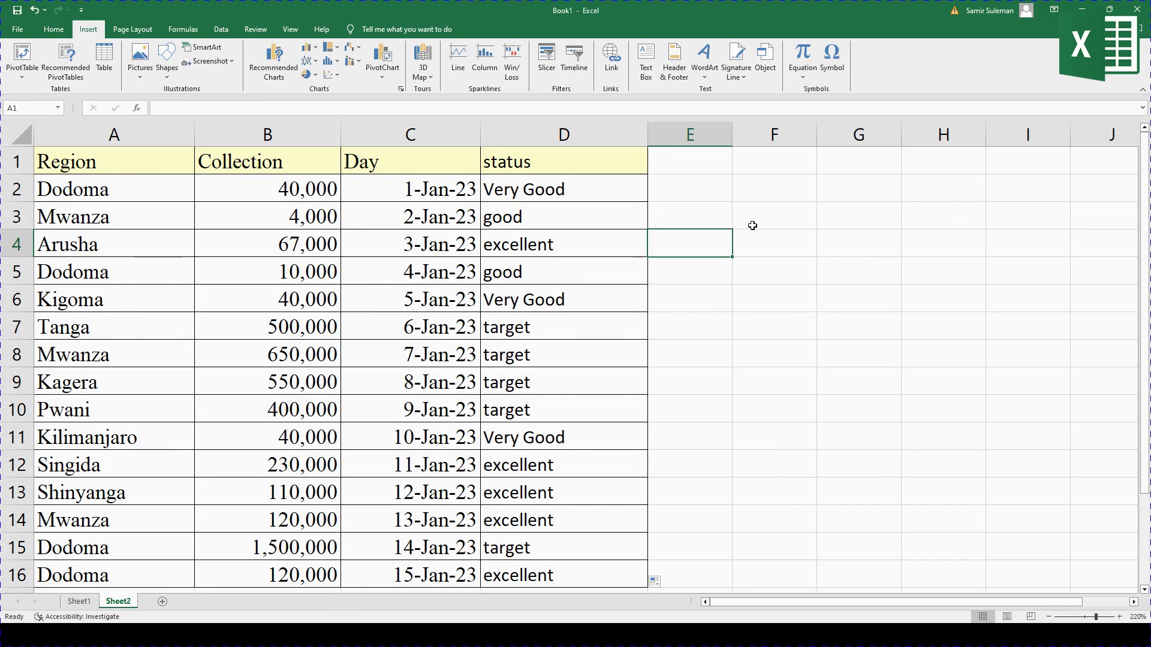
- Start a new PivotTable from a table or range and select Sheet2 cells A1:D16 as its source
{"action": "left_click", "coordinate": [16, 70]}
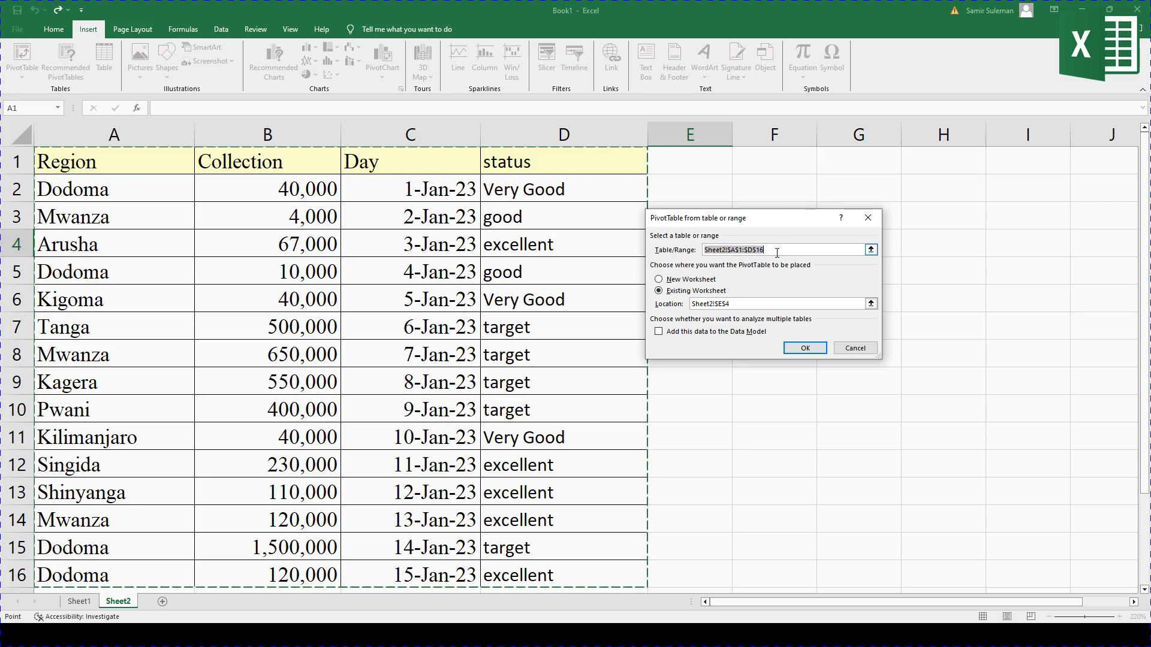
{"action": "key", "text": "BackSpace"}
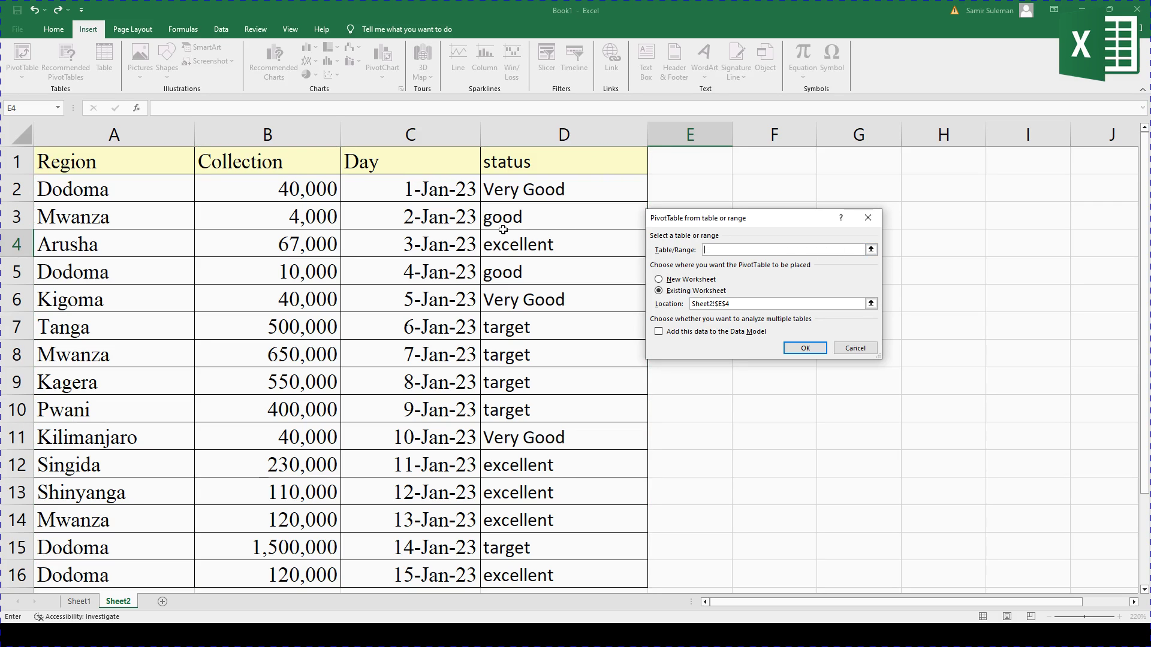
{"action": "left_click", "coordinate": [872, 254]}
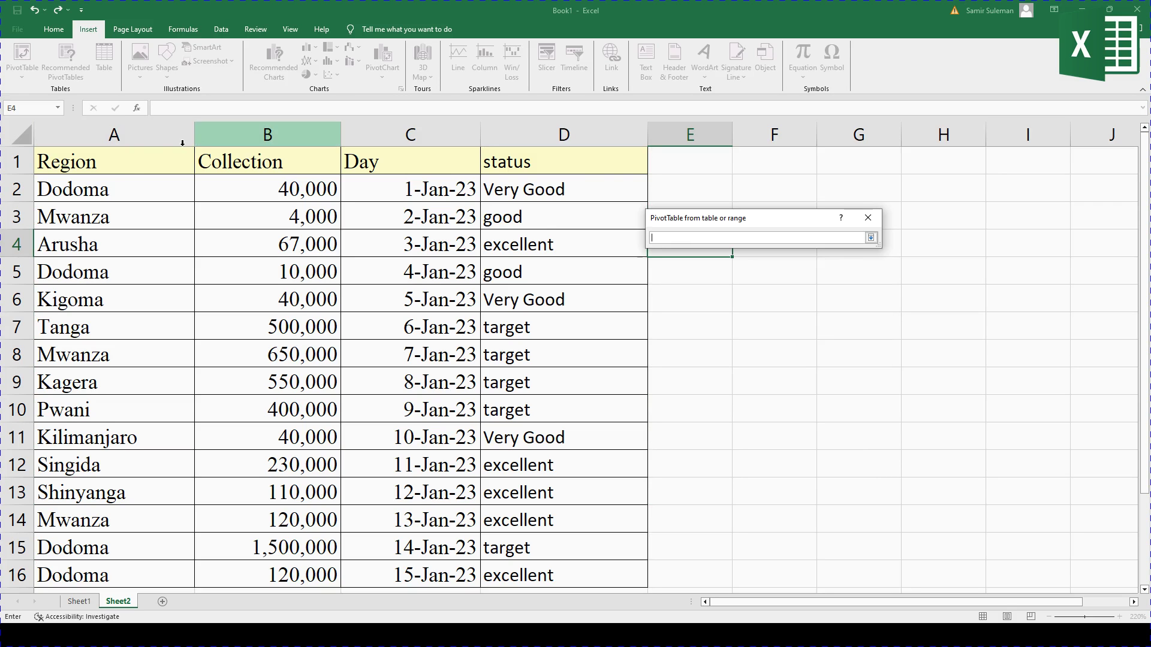
{"action": "left_click_drag", "start_coordinate": [68, 155], "coordinate": [551, 442]}
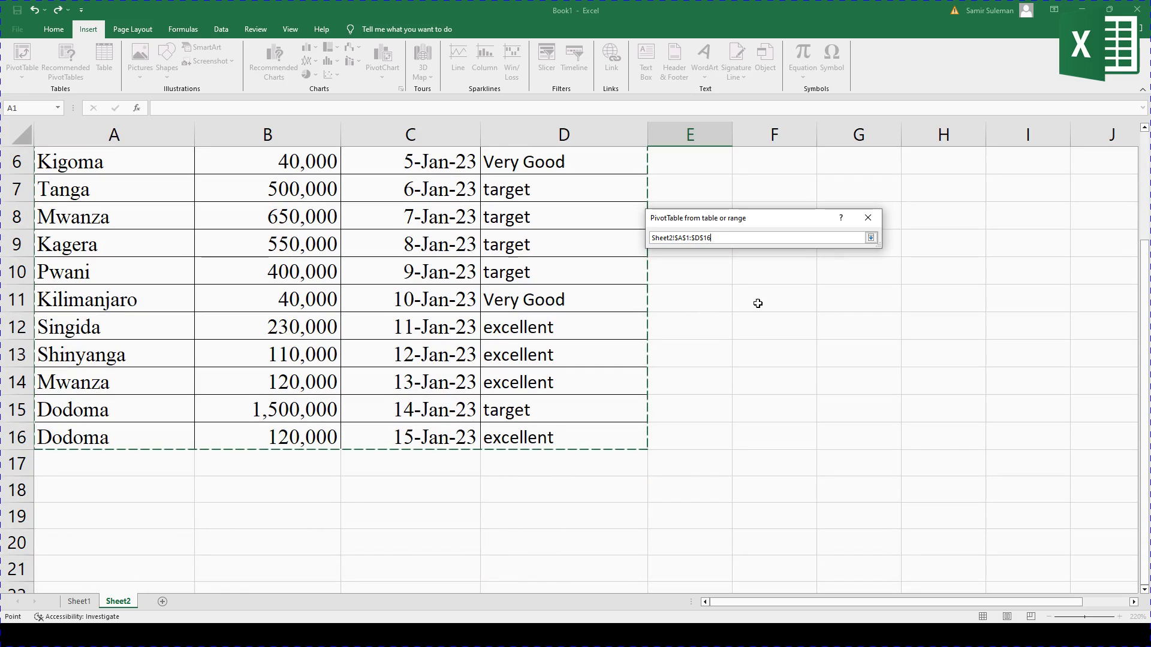
{"action": "left_click", "coordinate": [870, 238]}
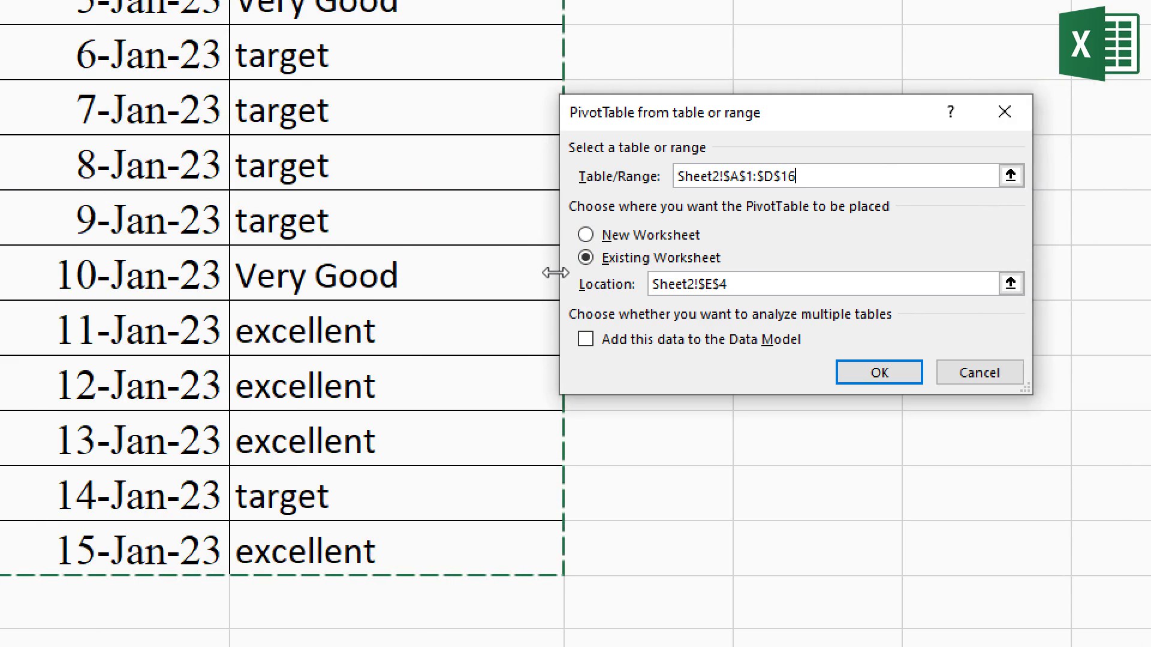
- Place the PivotTable in the existing worksheet at Sheet2 cell F1 and create it
{"action": "left_click", "coordinate": [586, 257]}
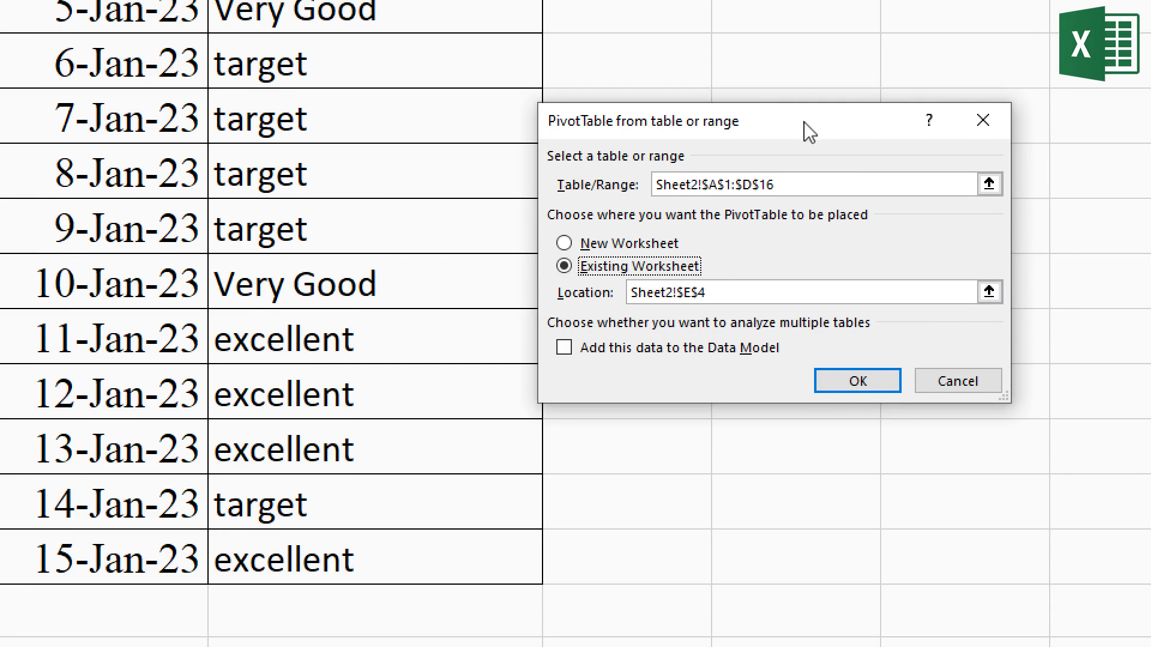
{"action": "left_click_drag", "start_coordinate": [825, 113], "coordinate": [461, 205]}
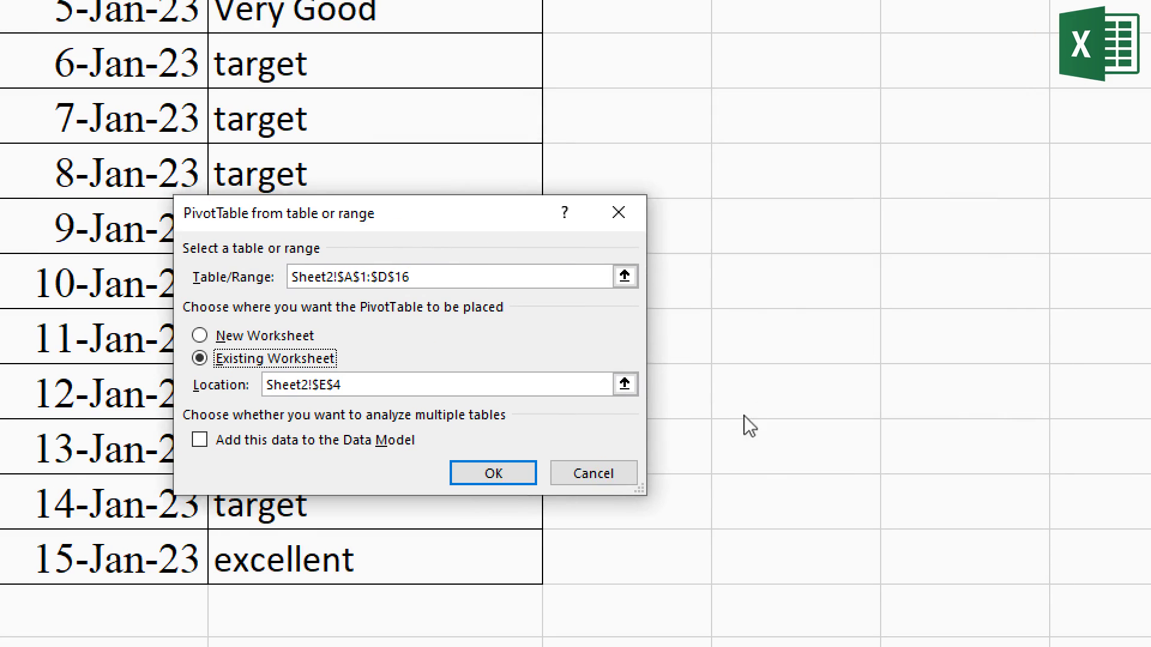
{"action": "left_click", "coordinate": [624, 385]}
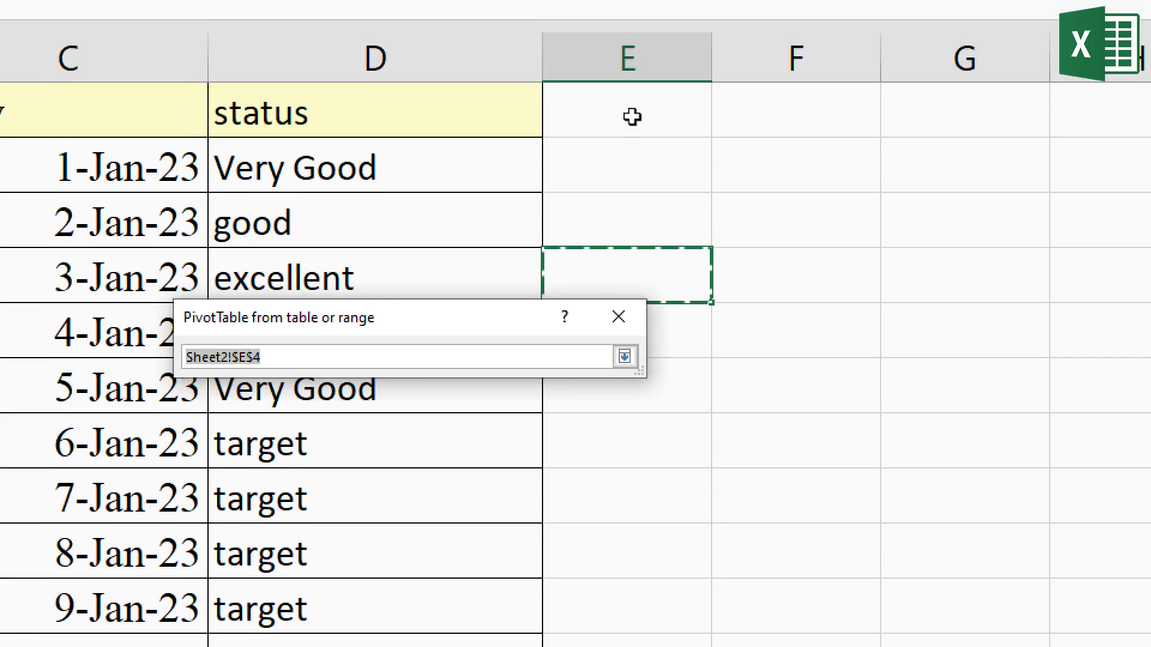
{"action": "left_click", "coordinate": [632, 16]}
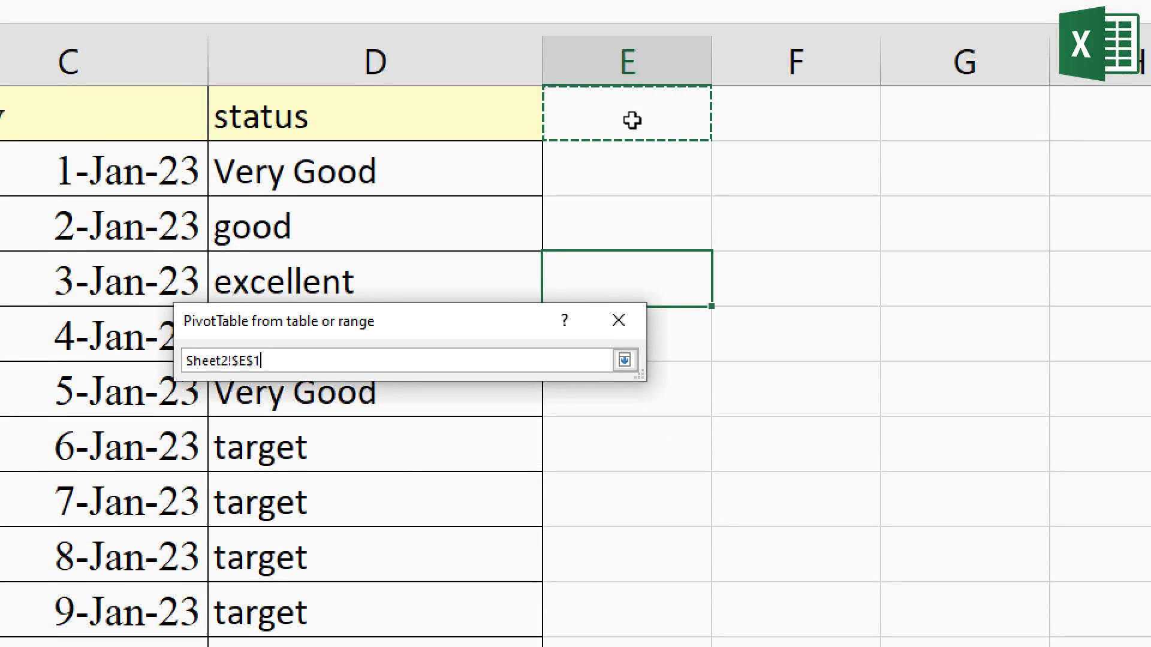
{"action": "left_click", "coordinate": [742, 114]}
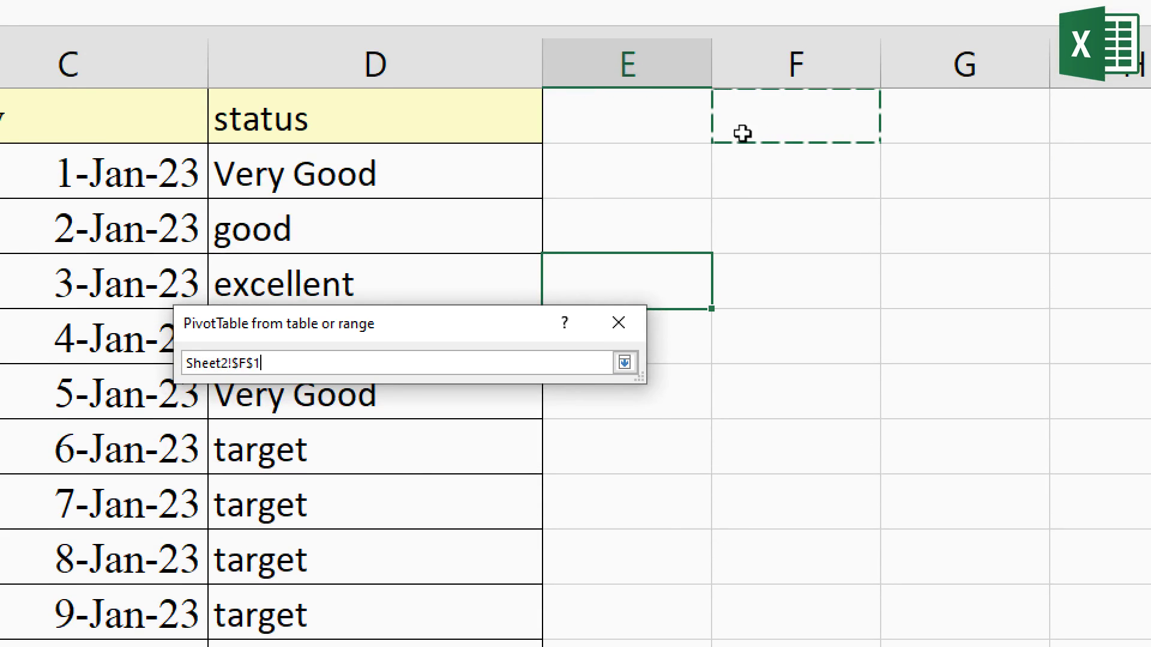
{"action": "left_click", "coordinate": [625, 363]}
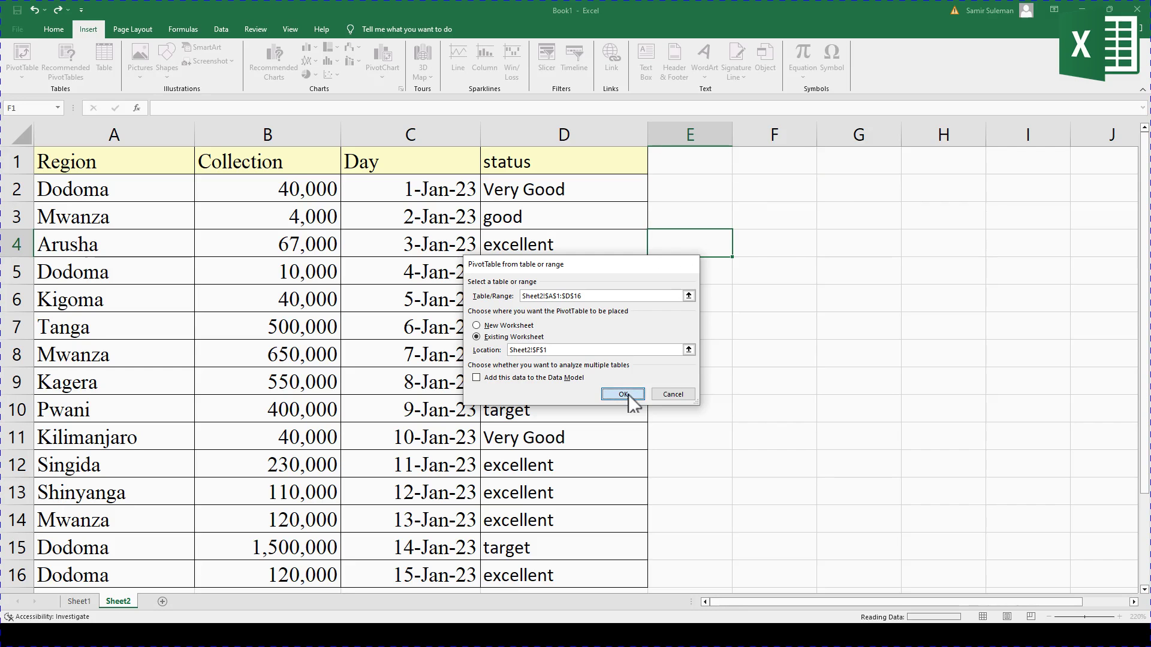
{"action": "left_click", "coordinate": [503, 527]}
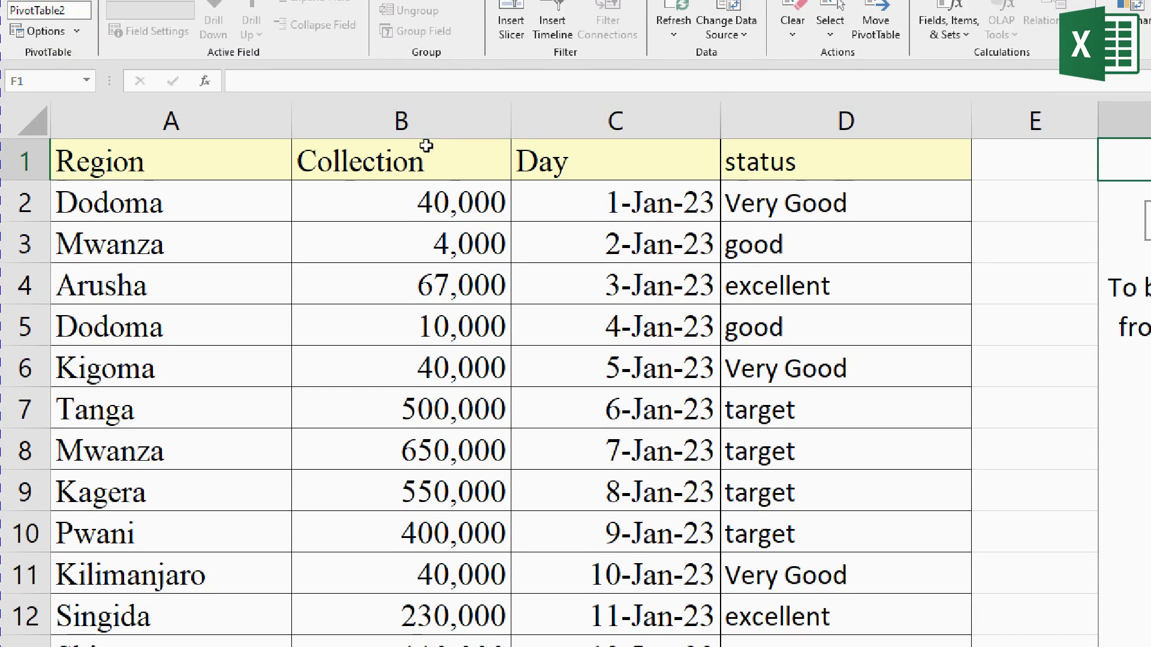
- Select the Collection, Day and status source columns in turn to review the available fields
{"action": "left_click", "coordinate": [303, 119]}
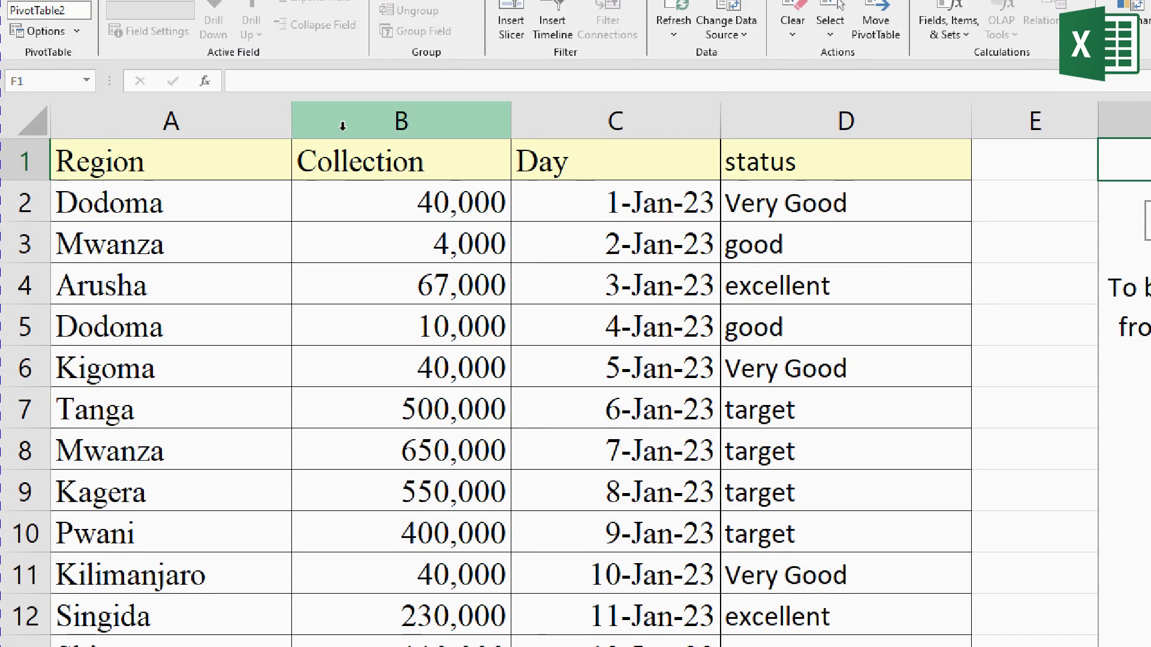
{"action": "left_click", "coordinate": [527, 120]}
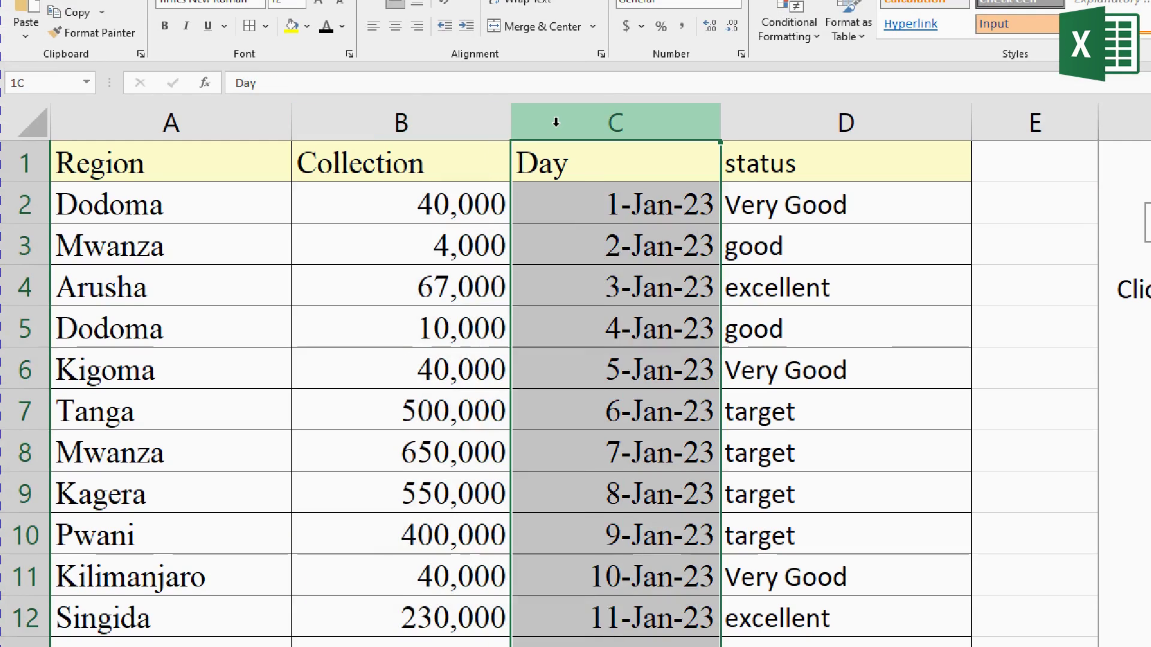
{"action": "left_click", "coordinate": [734, 111]}
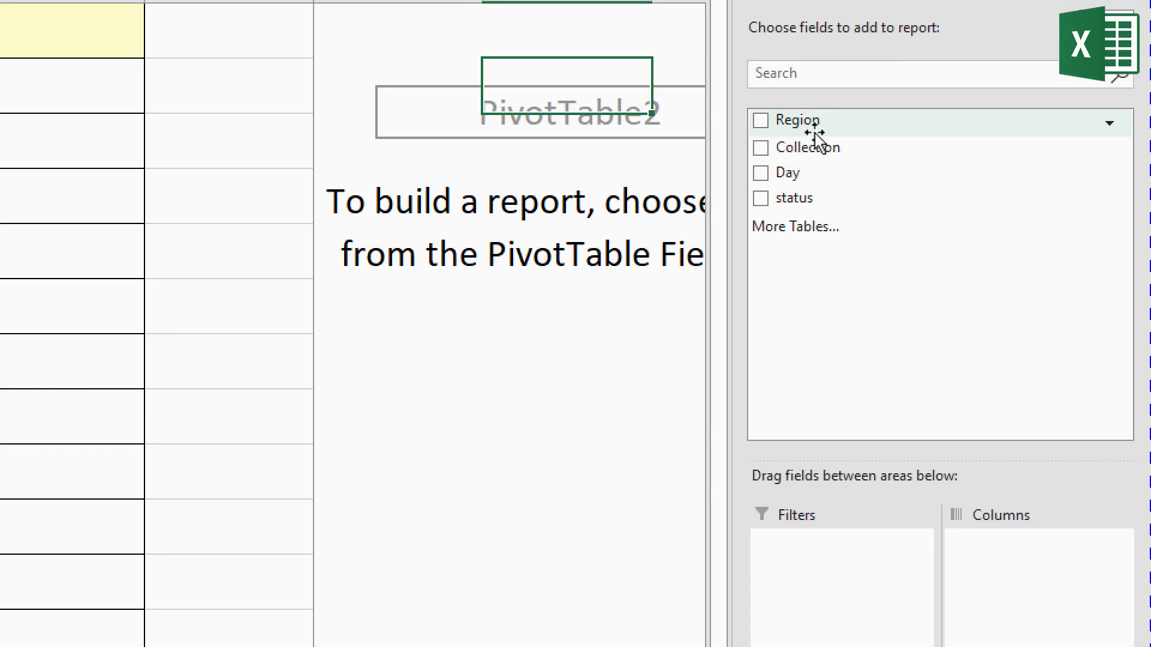
- Add the Region field to the PivotTable's rows and the status field to its columns
{"action": "left_click_drag", "start_coordinate": [807, 123], "coordinate": [867, 646]}
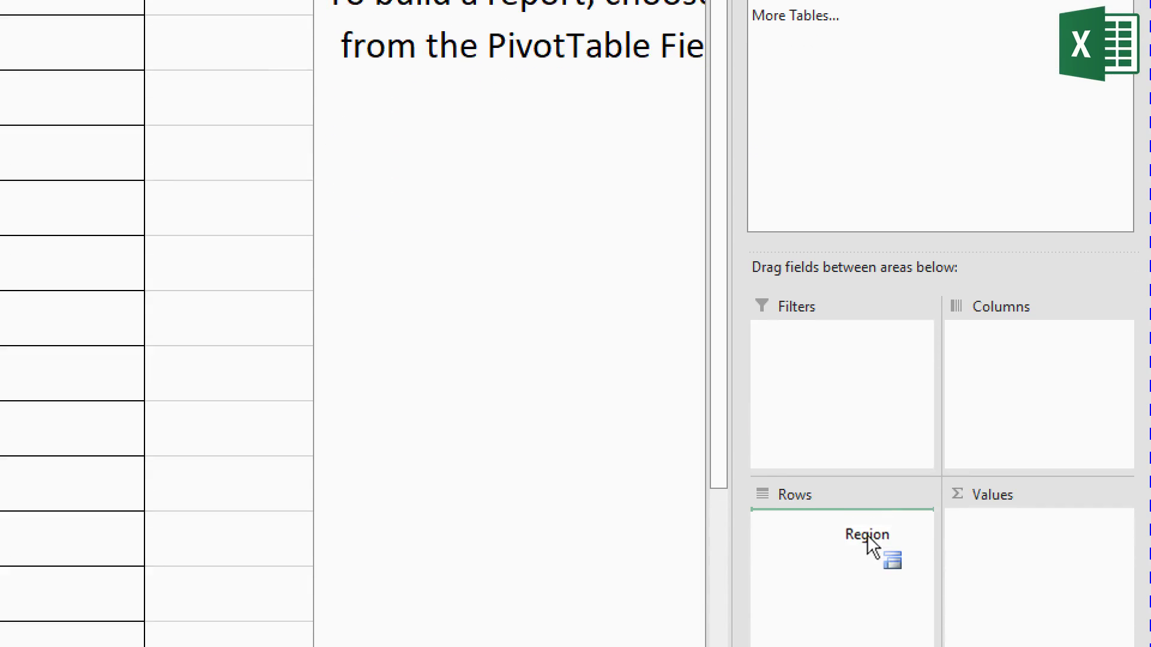
{"action": "left_click_drag", "start_coordinate": [866, 535], "coordinate": [808, 521]}
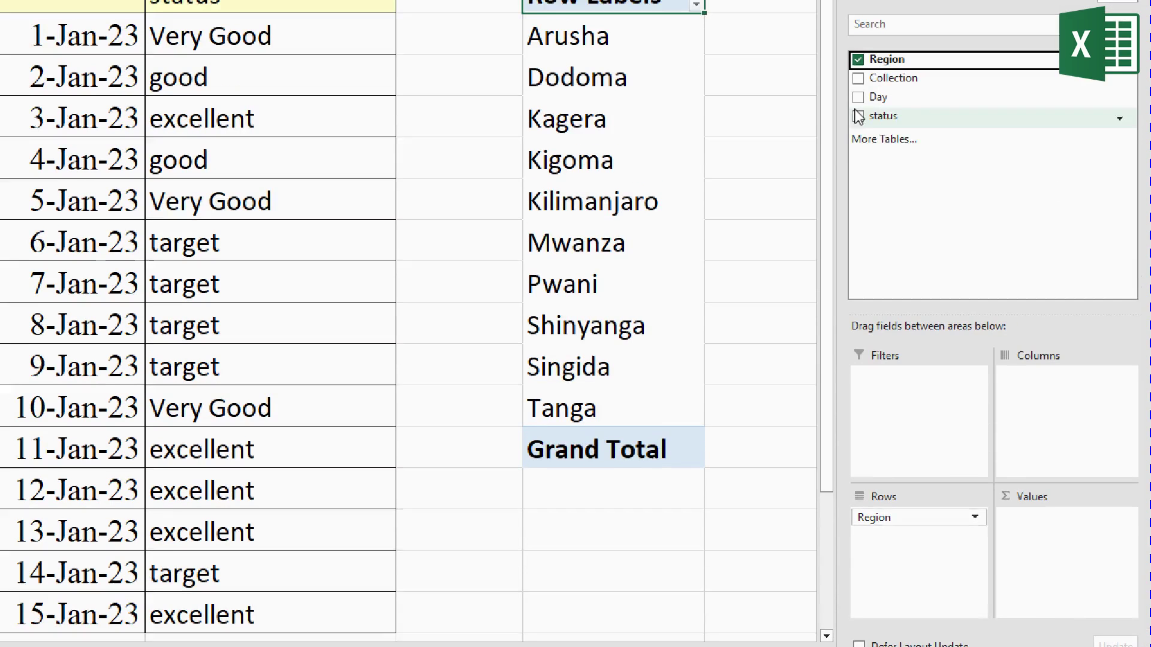
{"action": "left_click_drag", "start_coordinate": [869, 78], "coordinate": [1030, 312]}
{"action": "left_click_drag", "start_coordinate": [1030, 368], "coordinate": [1057, 435]}
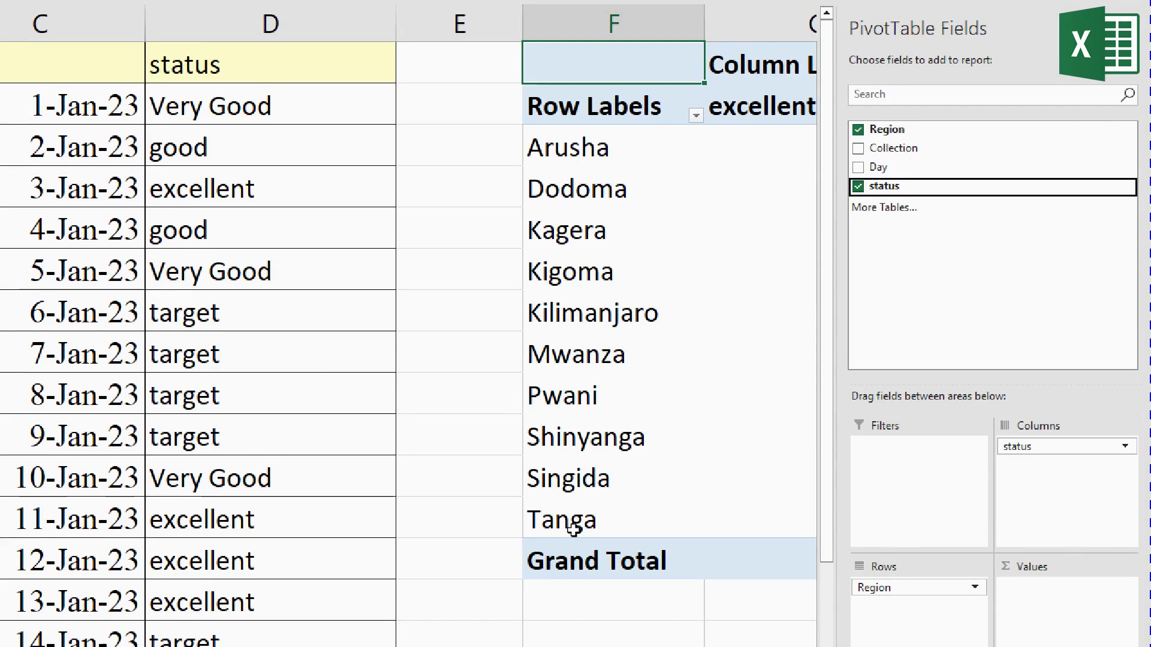
- Examine the PivotTable's region rows and status columns against the source data on Sheet2
{"action": "left_click_drag", "start_coordinate": [496, 583], "coordinate": [623, 586]}
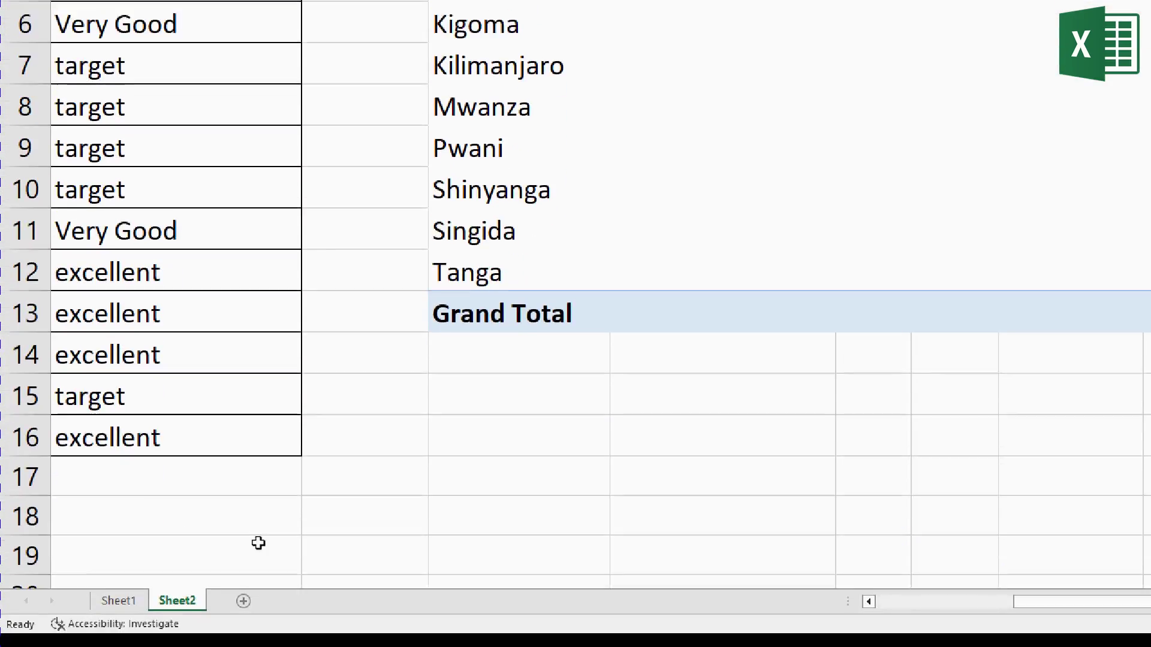
{"action": "left_click_drag", "start_coordinate": [1011, 581], "coordinate": [886, 591]}
{"action": "scroll", "coordinate": [659, 60], "scroll_direction": "up", "scroll_amount": 1}
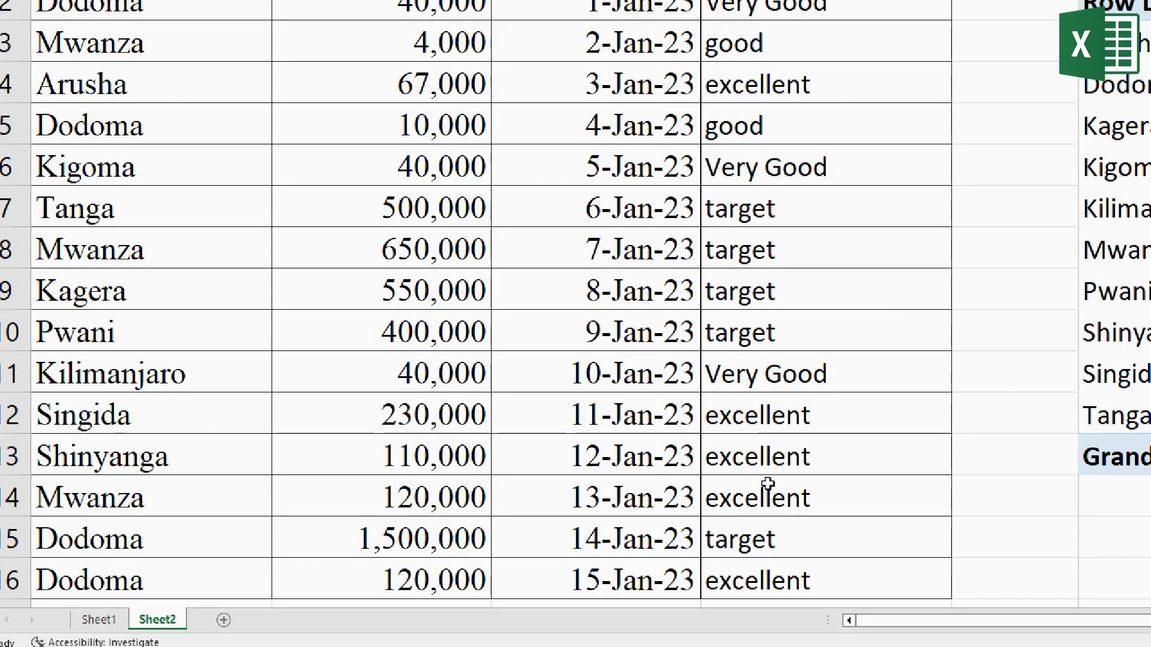
{"action": "left_click_drag", "start_coordinate": [1017, 581], "coordinate": [1048, 575]}
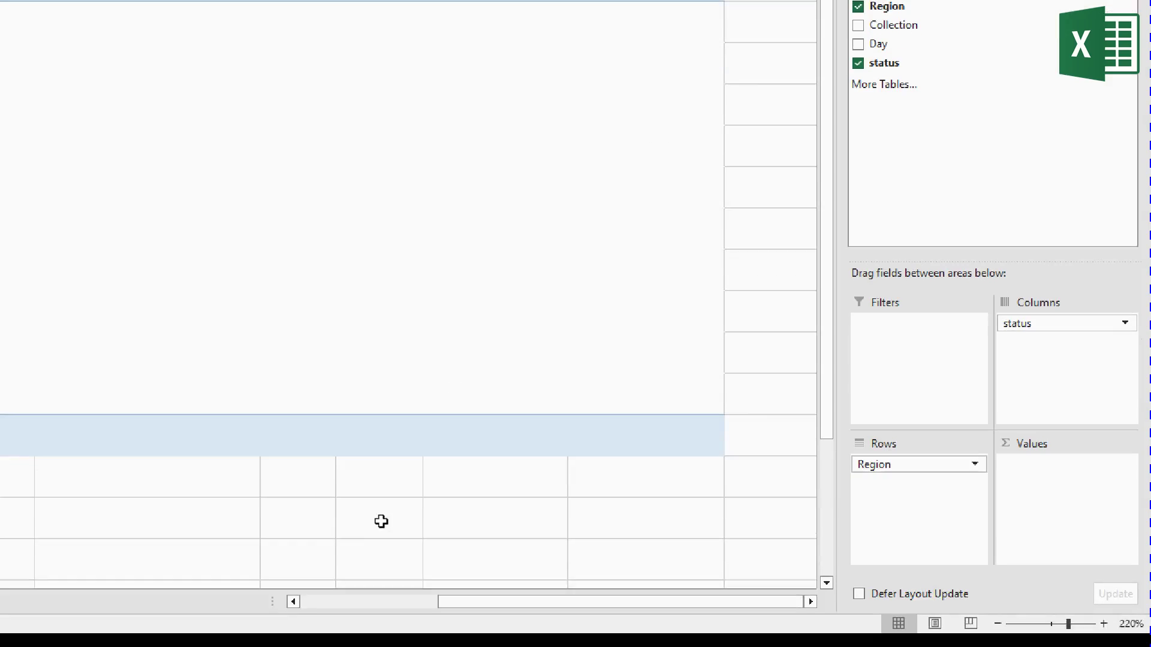
{"action": "left_click_drag", "start_coordinate": [470, 603], "coordinate": [333, 584]}
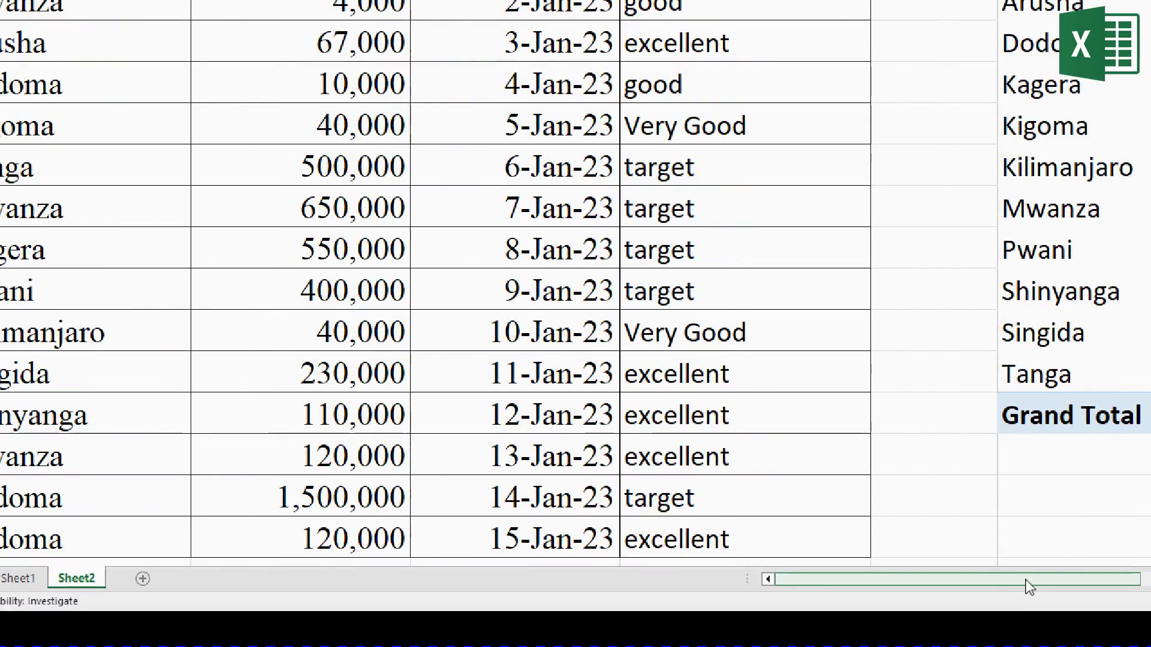
- Add the Collection field to the PivotTable's values so it is summed by region and status
{"action": "left_click_drag", "start_coordinate": [1026, 580], "coordinate": [1026, 567]}
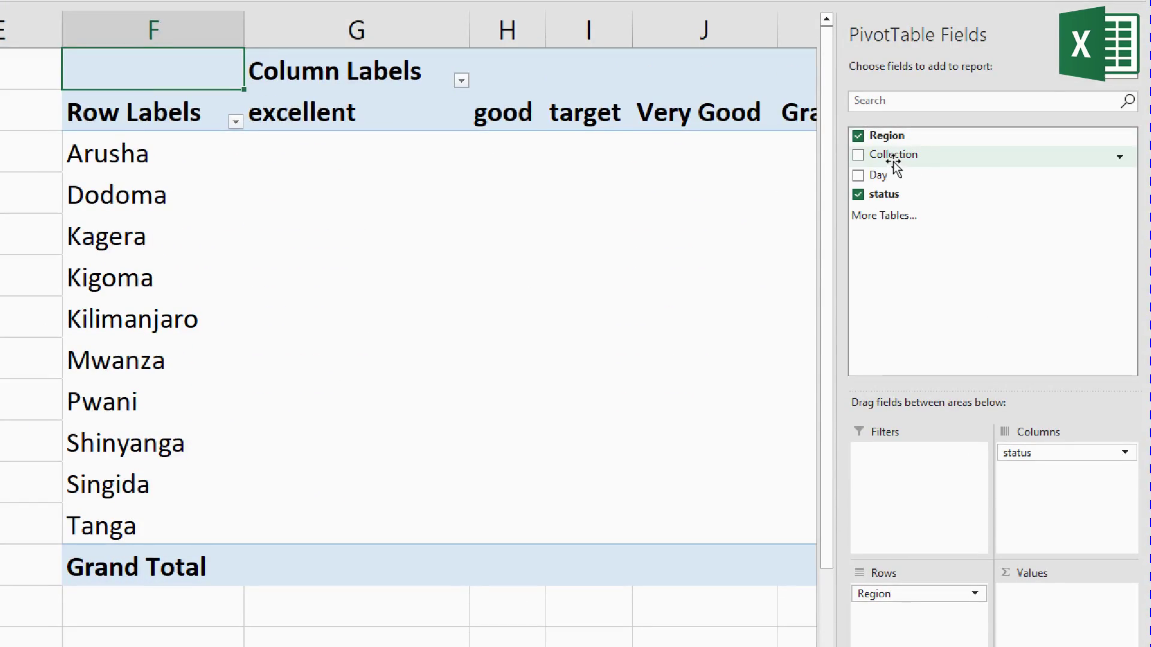
{"action": "left_click_drag", "start_coordinate": [897, 154], "coordinate": [1061, 618]}
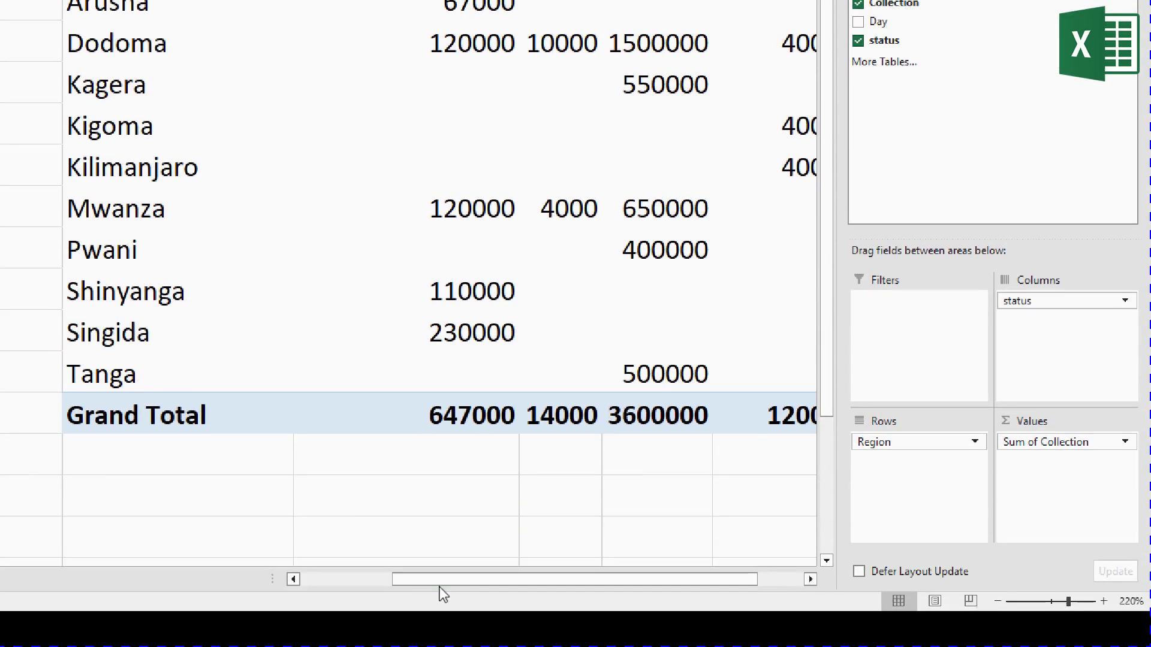
- Examine the summed collections for Arusha and Dodoma under each status, along with the row and column grand totals
{"action": "left_click_drag", "start_coordinate": [443, 580], "coordinate": [507, 586]}
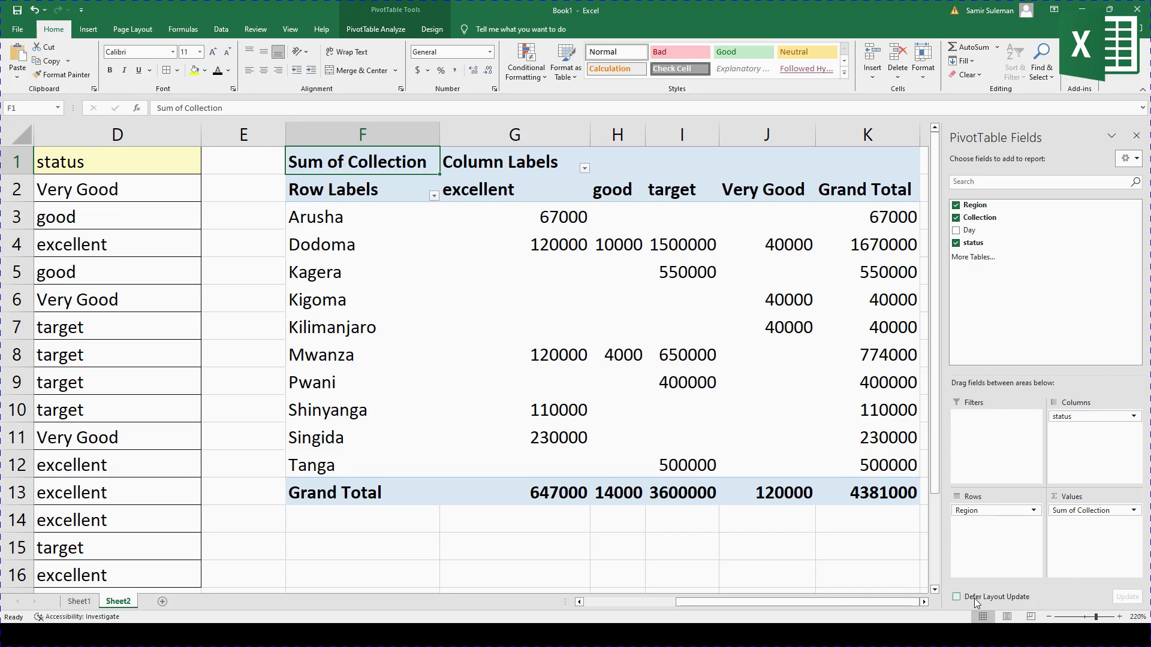
{"action": "left_click", "coordinate": [924, 602]}
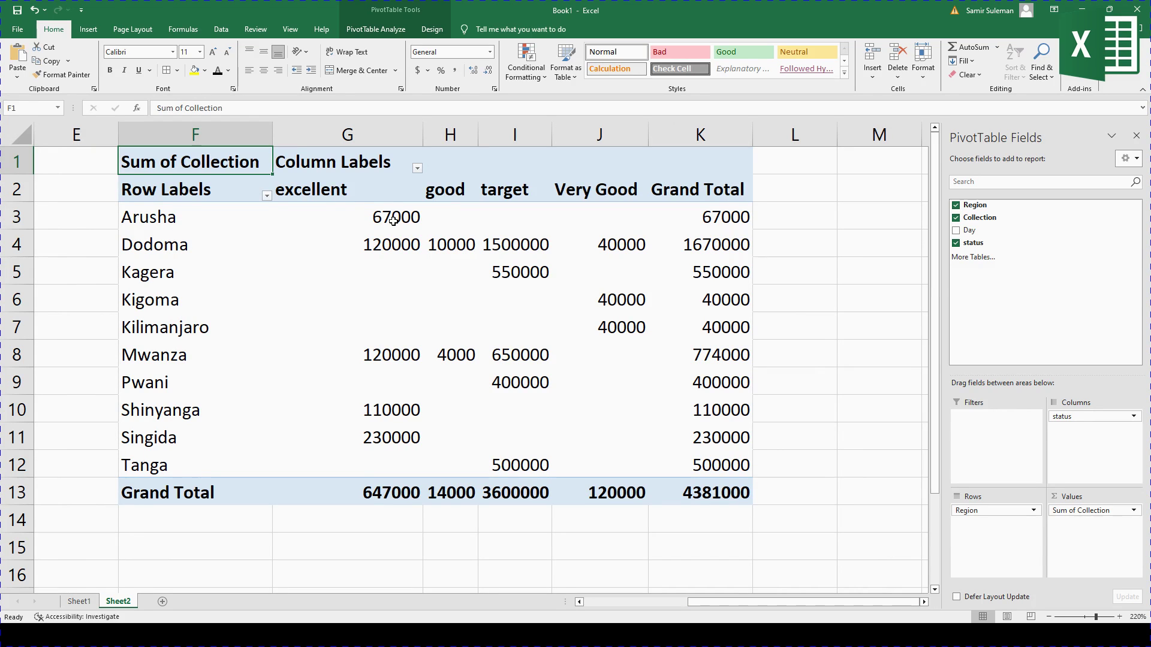
{"action": "mouse_move", "coordinate": [393, 221]}
{"action": "mouse_move", "coordinate": [460, 214]}
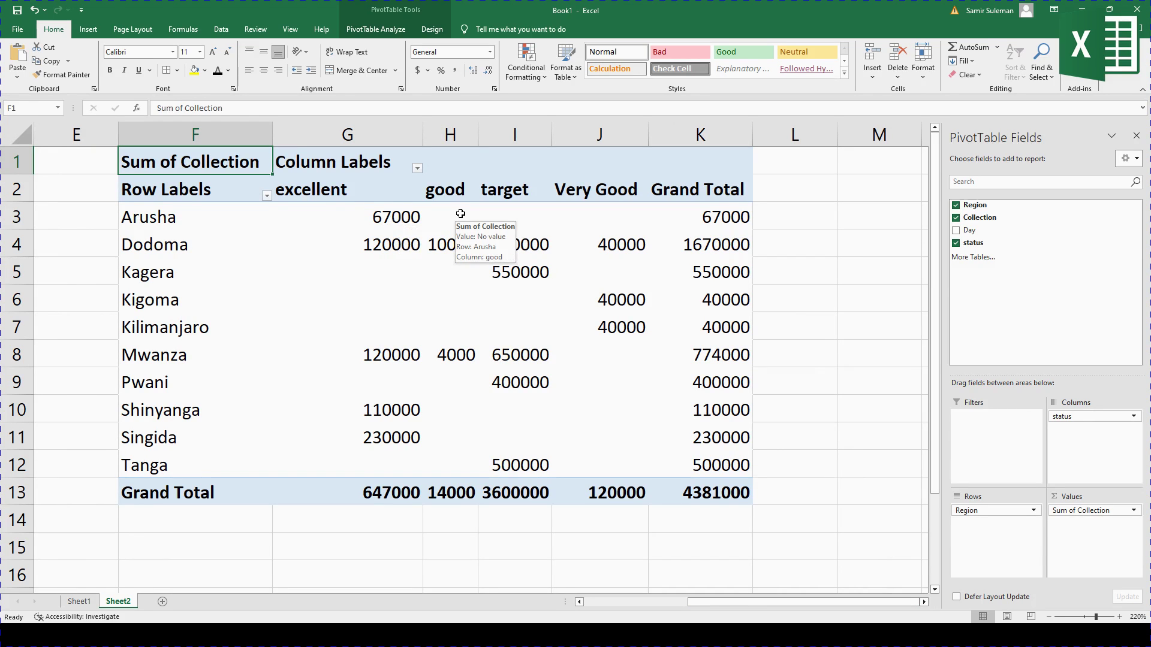
{"action": "mouse_move", "coordinate": [521, 218]}
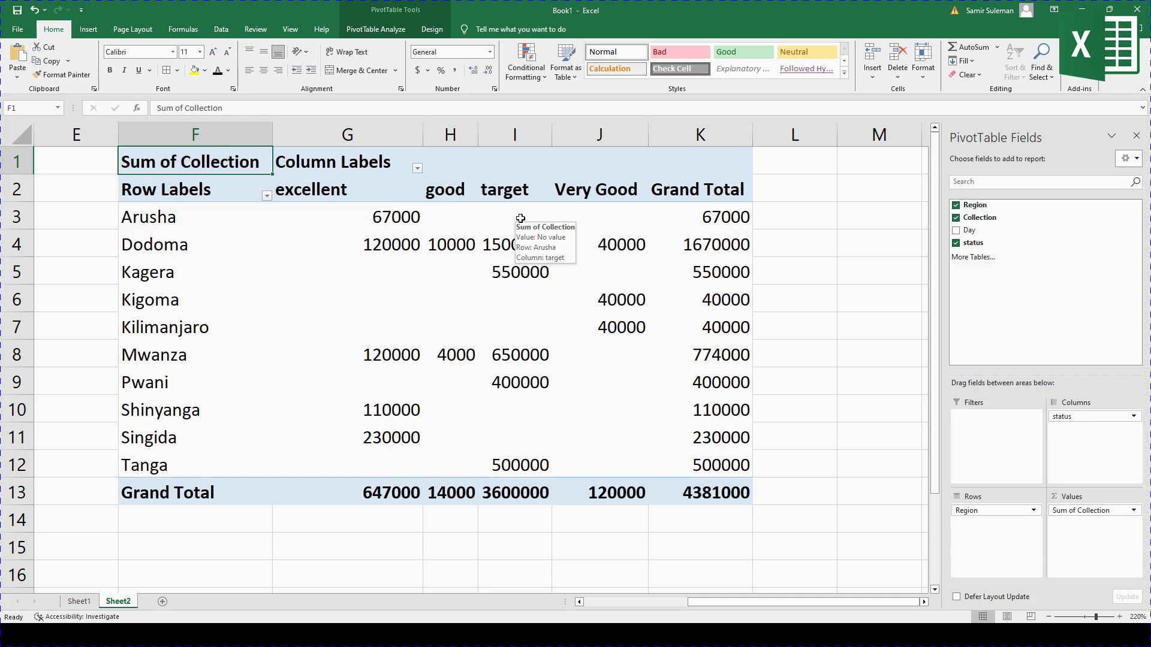
{"action": "mouse_move", "coordinate": [592, 216]}
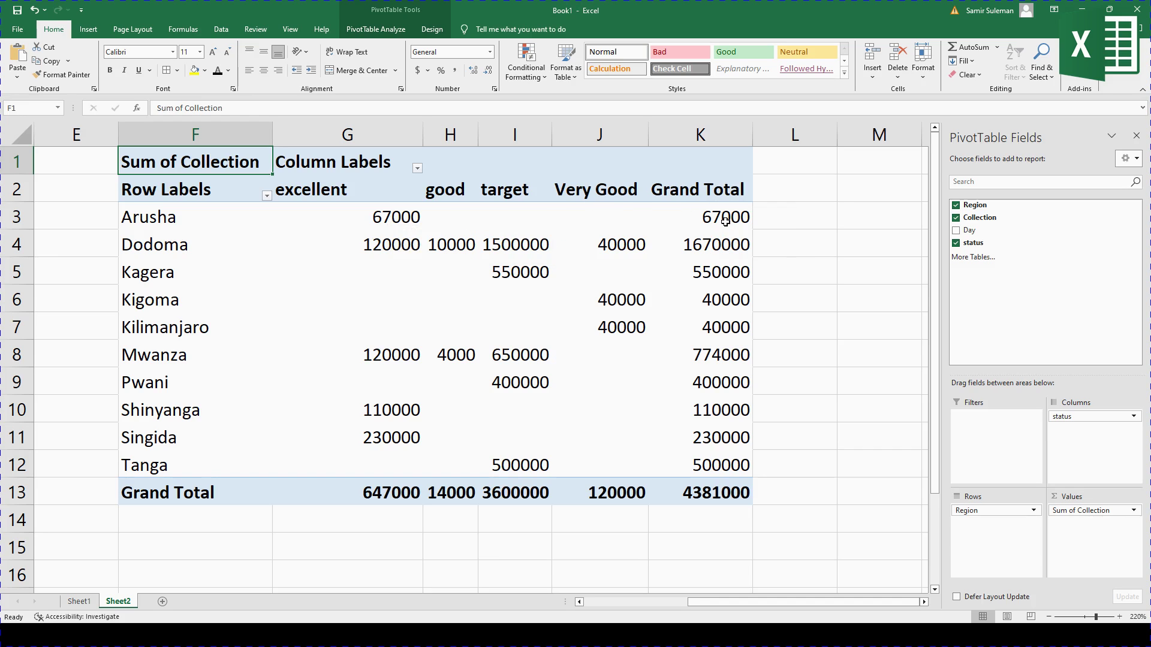
{"action": "mouse_move", "coordinate": [723, 223]}
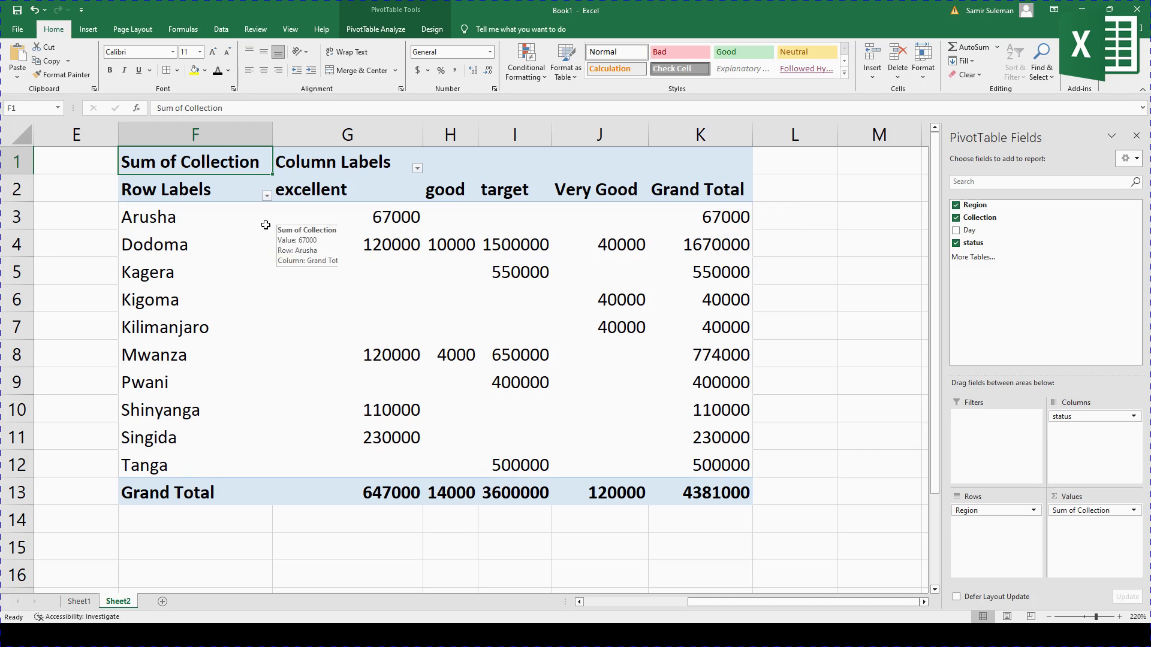
{"action": "mouse_move", "coordinate": [398, 255]}
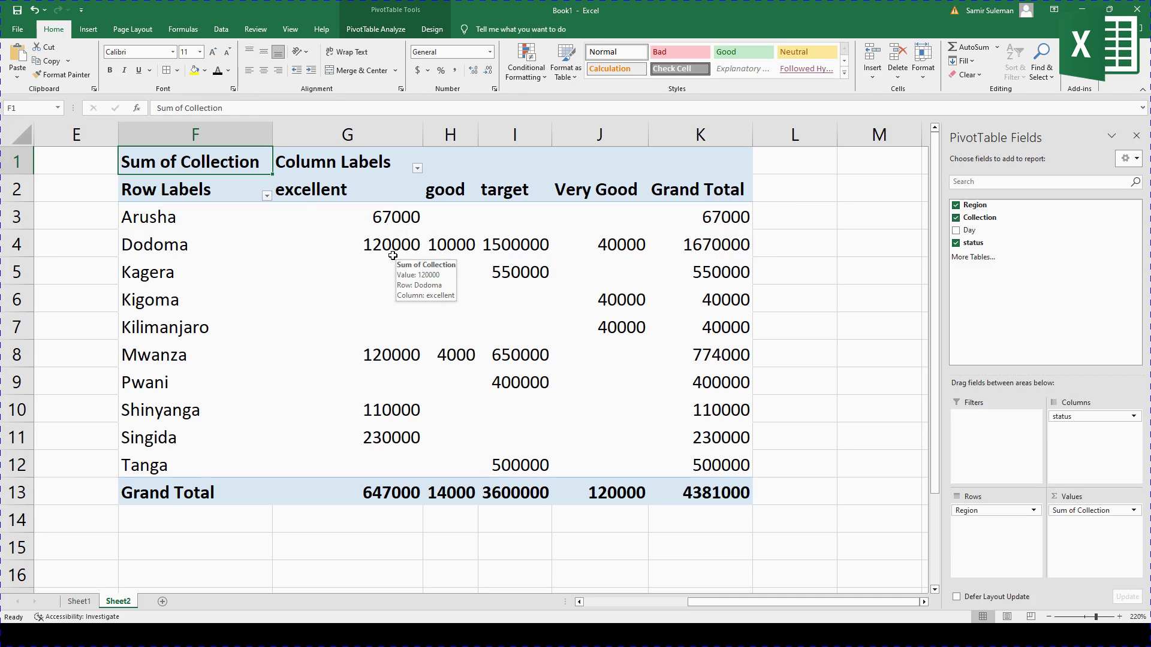
{"action": "mouse_move", "coordinate": [454, 250]}
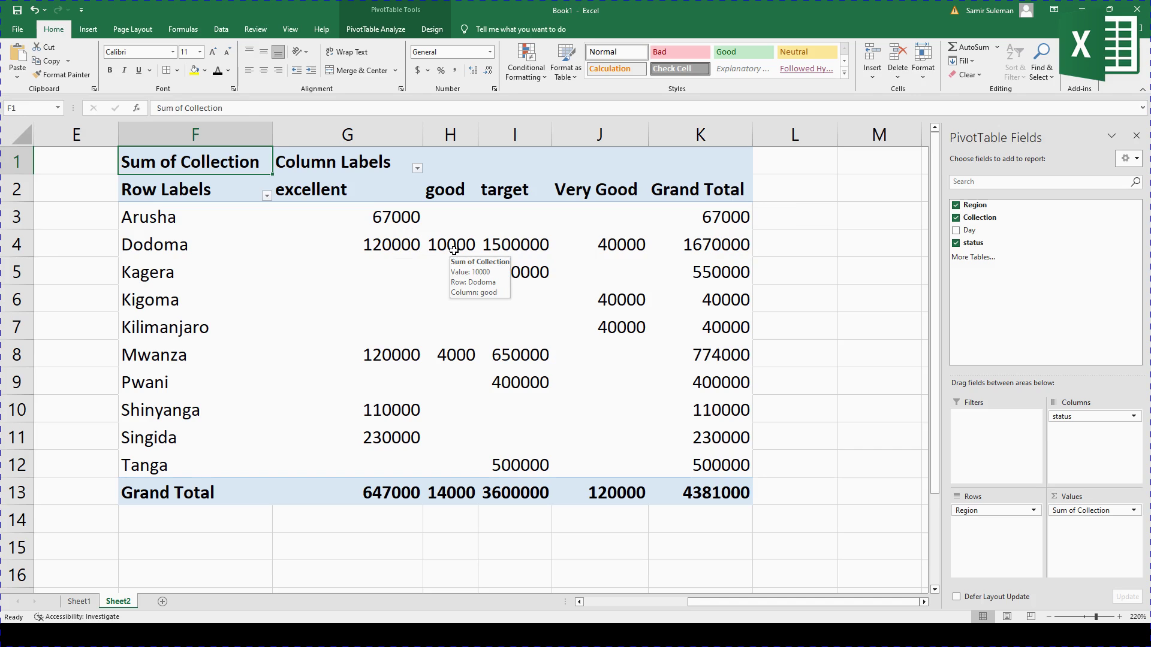
{"action": "mouse_move", "coordinate": [521, 248]}
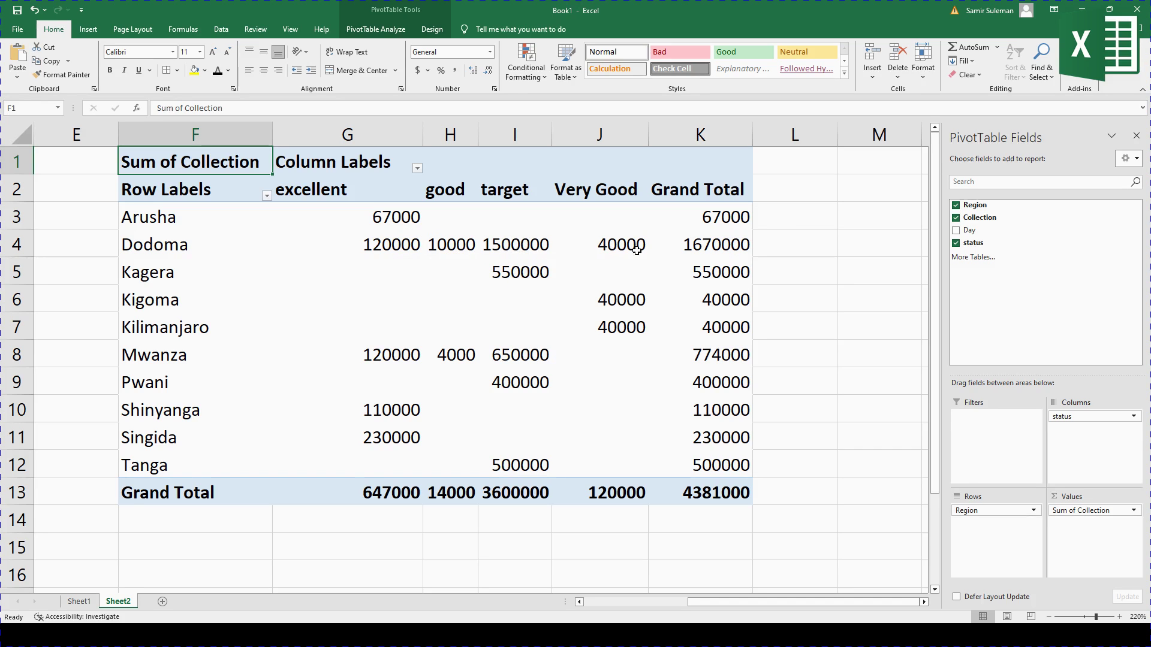
{"action": "mouse_move", "coordinate": [638, 248]}
{"action": "mouse_move", "coordinate": [701, 249]}
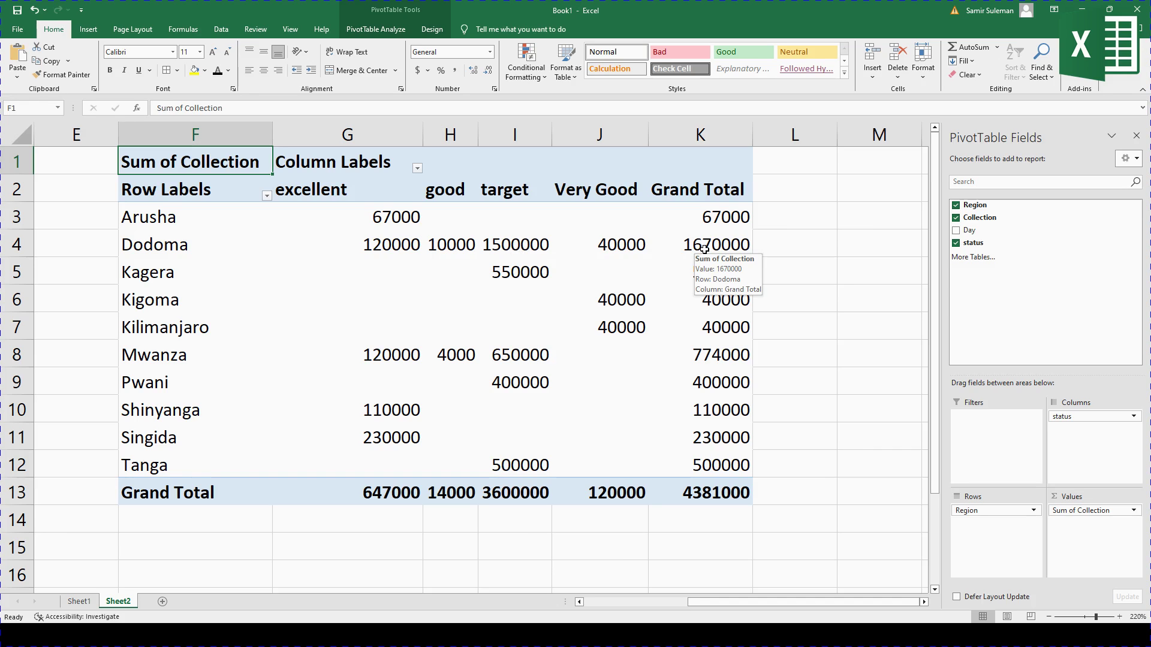
{"action": "mouse_move", "coordinate": [176, 250]}
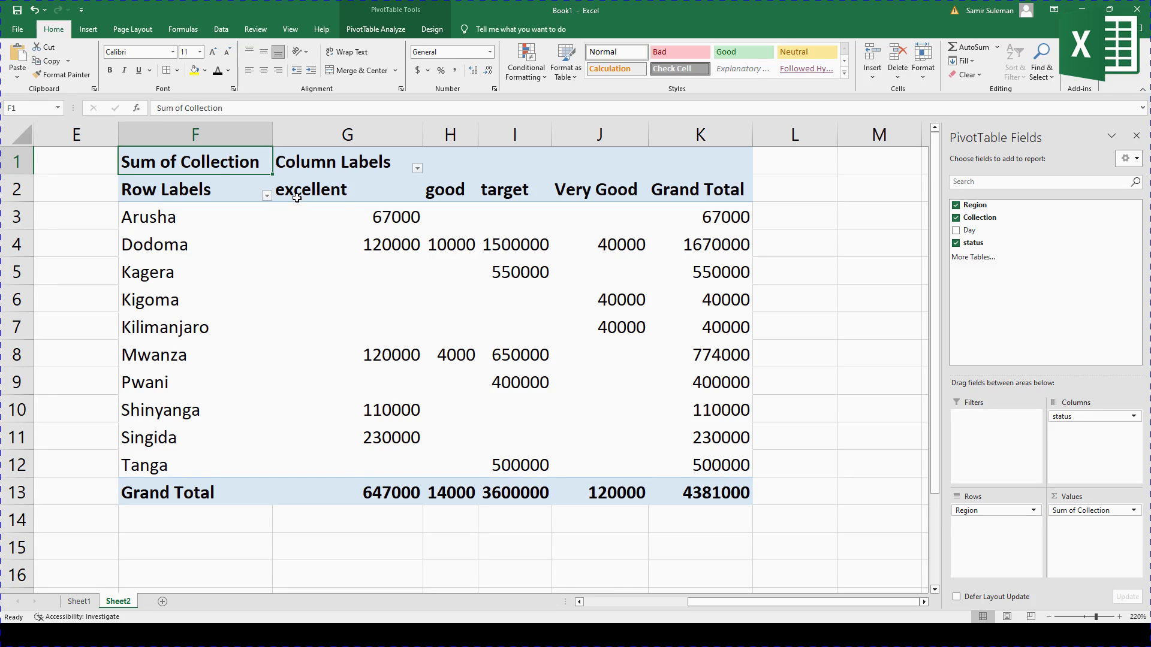
{"action": "mouse_move", "coordinate": [297, 198]}
{"action": "mouse_move", "coordinate": [730, 496]}
- Add the Day field to the PivotTable's report filters
{"action": "left_click_drag", "start_coordinate": [750, 604], "coordinate": [573, 602]}
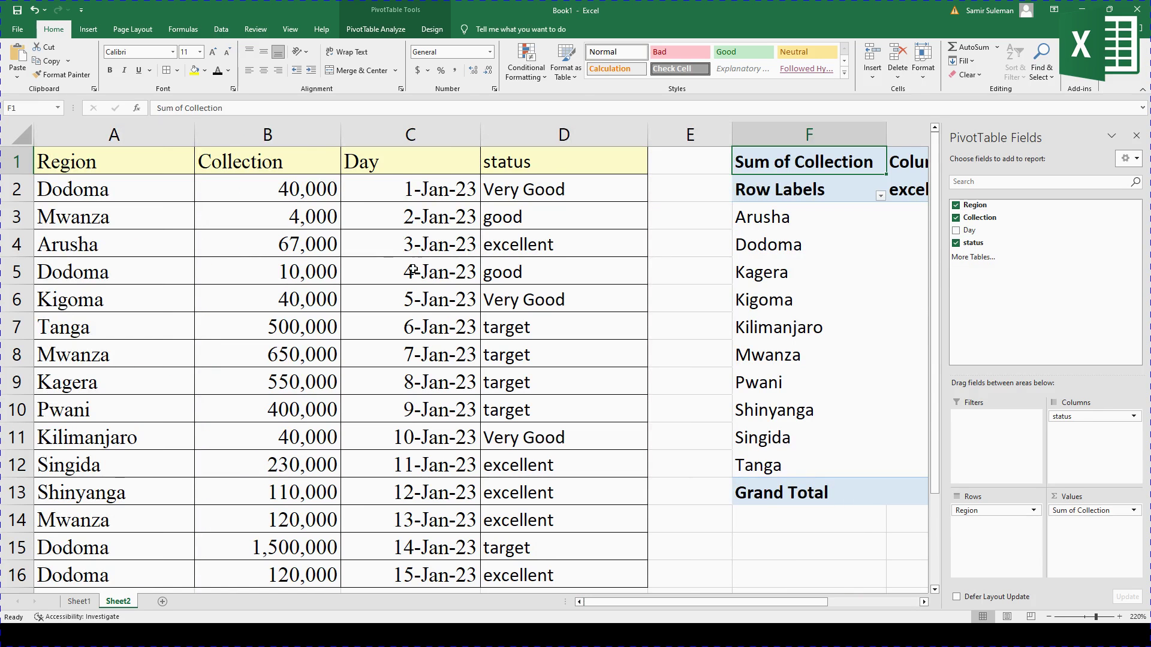
{"action": "left_click_drag", "start_coordinate": [787, 604], "coordinate": [880, 604]}
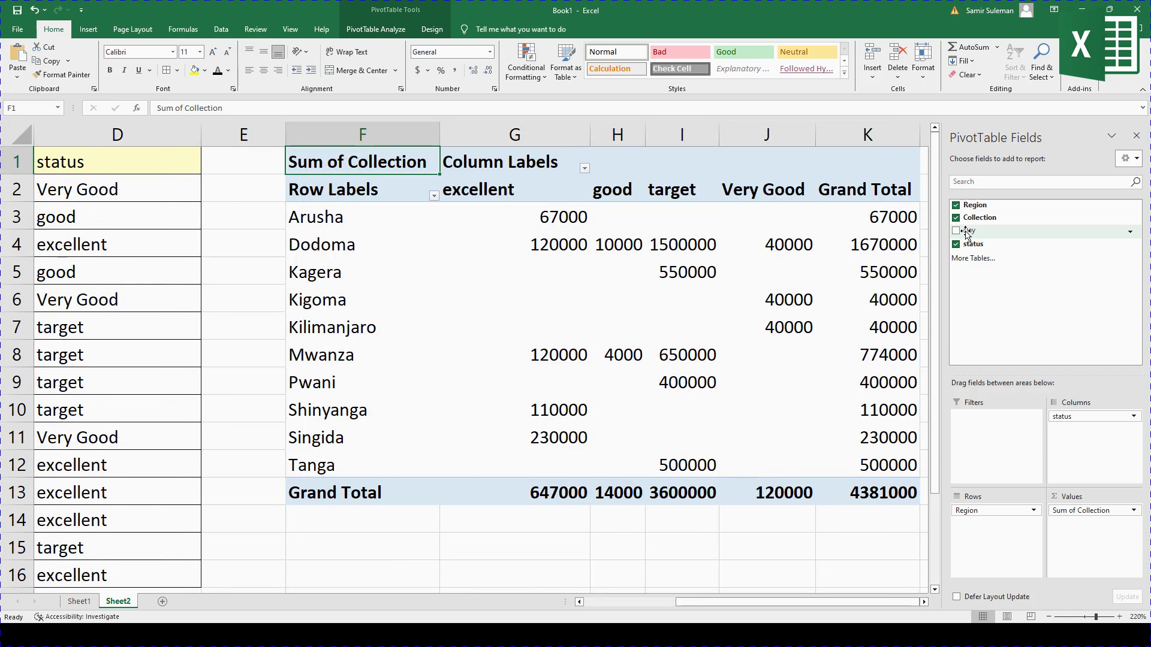
{"action": "left_click_drag", "start_coordinate": [966, 233], "coordinate": [985, 429]}
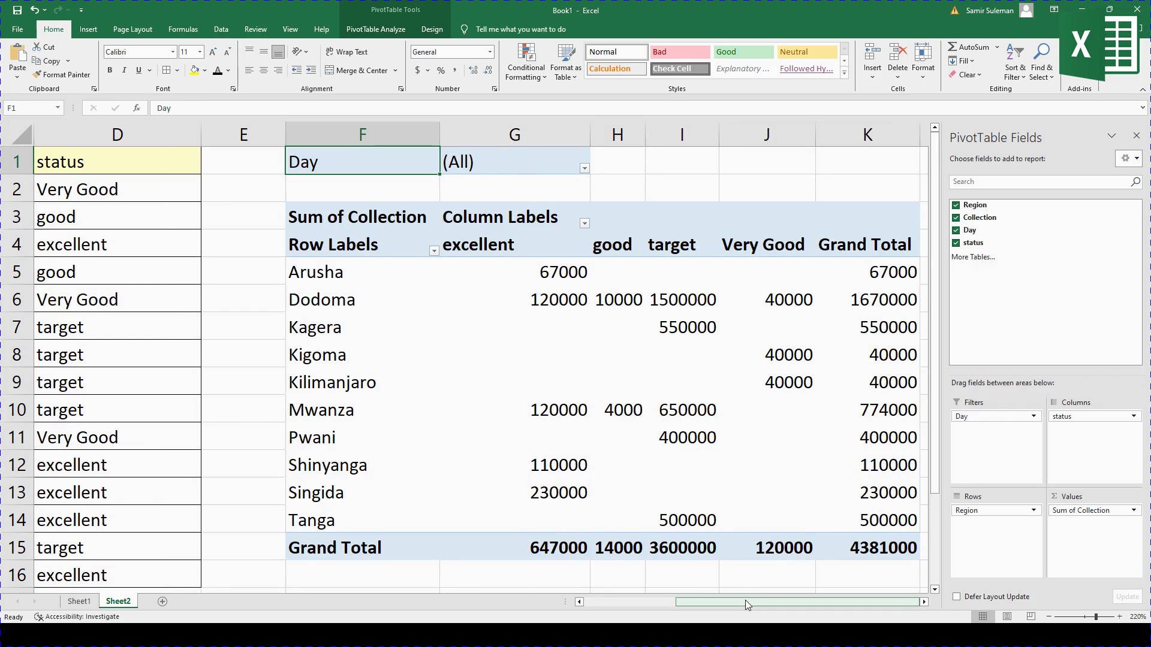
- Select the source table's Day dates in C2:C16 to review which days the filter covers
{"action": "left_click_drag", "start_coordinate": [765, 602], "coordinate": [815, 603]}
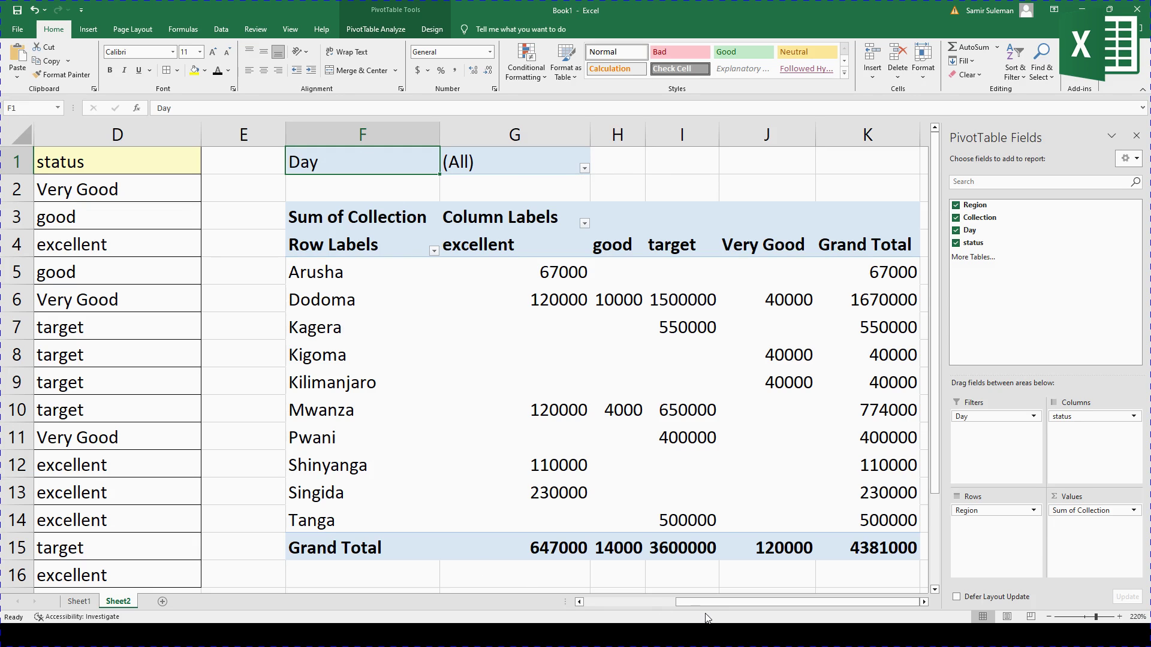
{"action": "left_click_drag", "start_coordinate": [705, 602], "coordinate": [465, 591]}
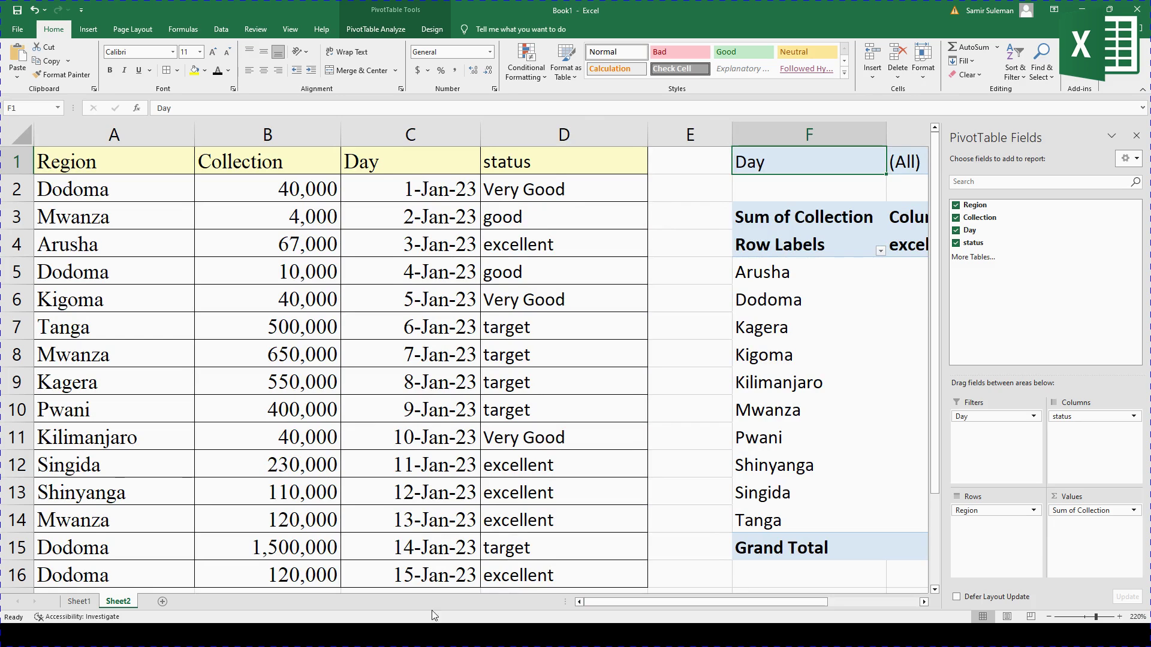
{"action": "mouse_move", "coordinate": [666, 603]}
{"action": "left_mouse_down"}
{"action": "mouse_move", "coordinate": [677, 606]}
{"action": "mouse_move", "coordinate": [660, 603]}
{"action": "left_mouse_up"}
{"action": "left_click_drag", "start_coordinate": [409, 189], "coordinate": [426, 583]}
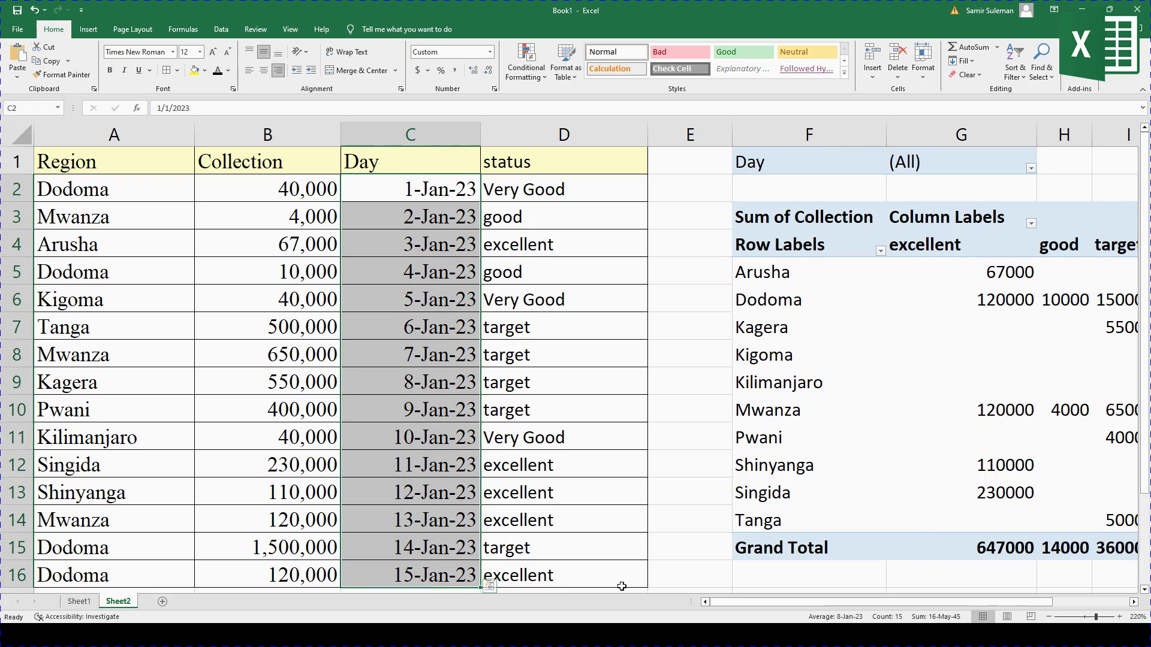
- Filter the PivotTable by Day with multiple items allowed, keeping only 1-Jan-23, 2-Jan-23, 3-Jan-23 and 4-Jan-23
{"action": "left_click_drag", "start_coordinate": [802, 604], "coordinate": [784, 557]}
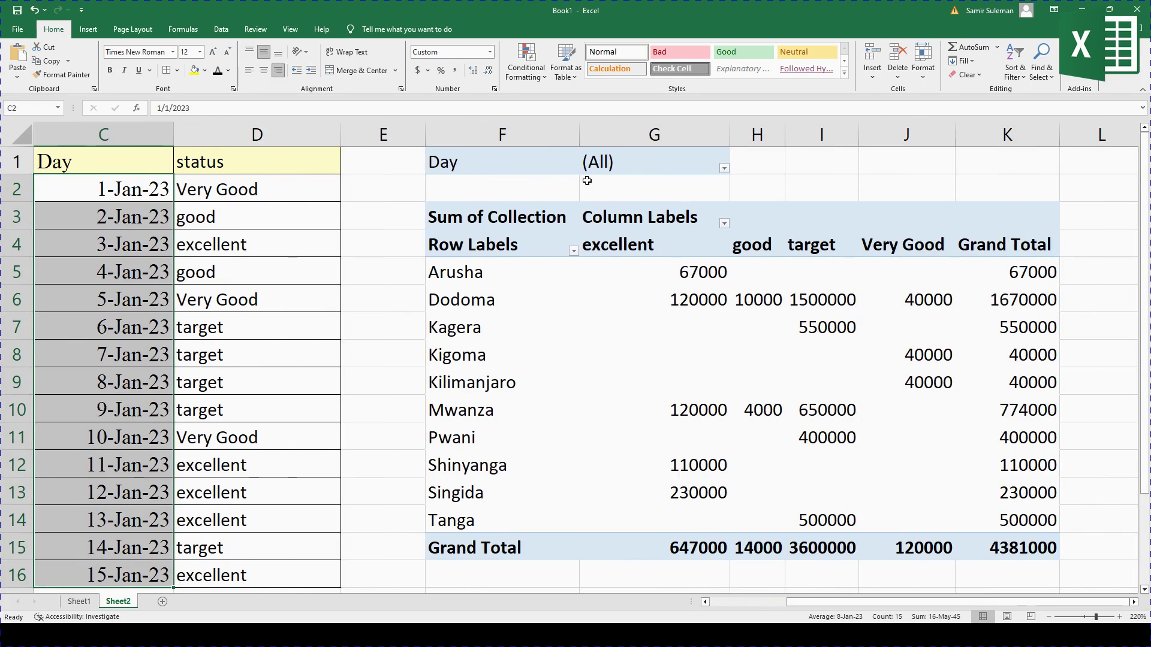
{"action": "left_click", "coordinate": [724, 169]}
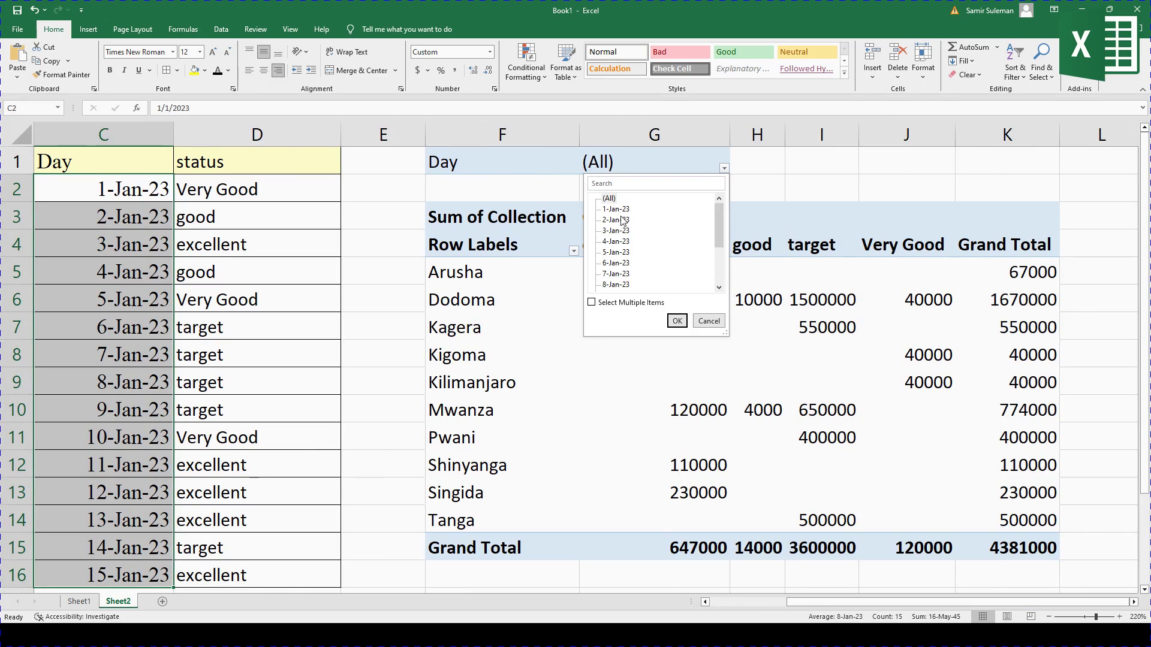
{"action": "left_click", "coordinate": [591, 304]}
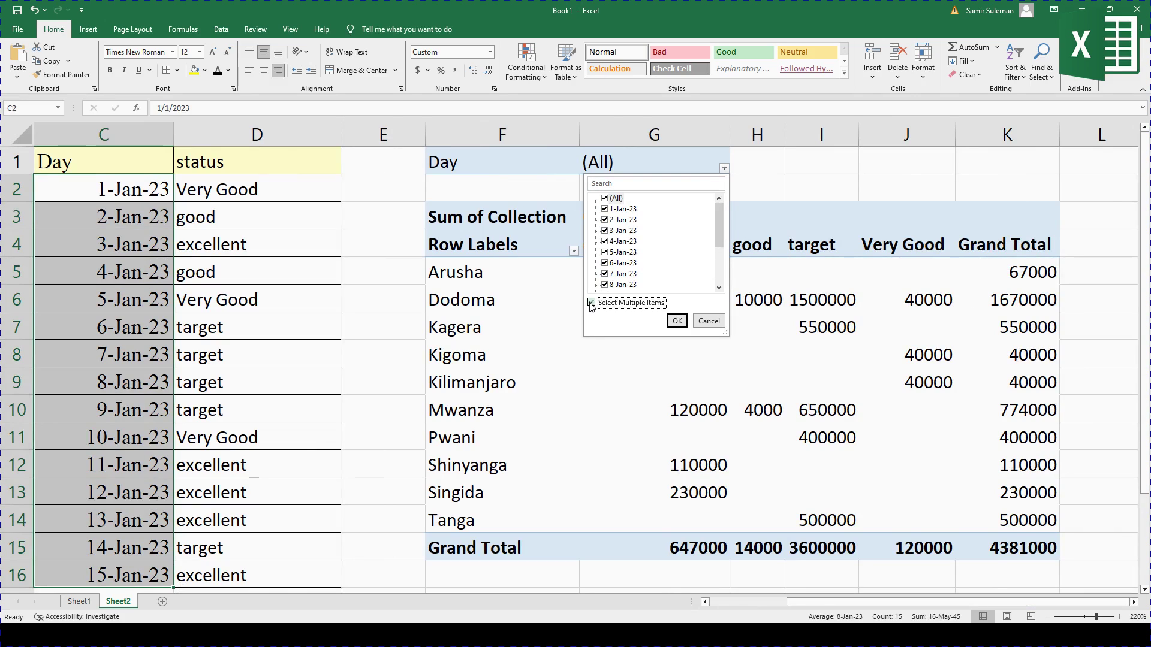
{"action": "left_click", "coordinate": [603, 199]}
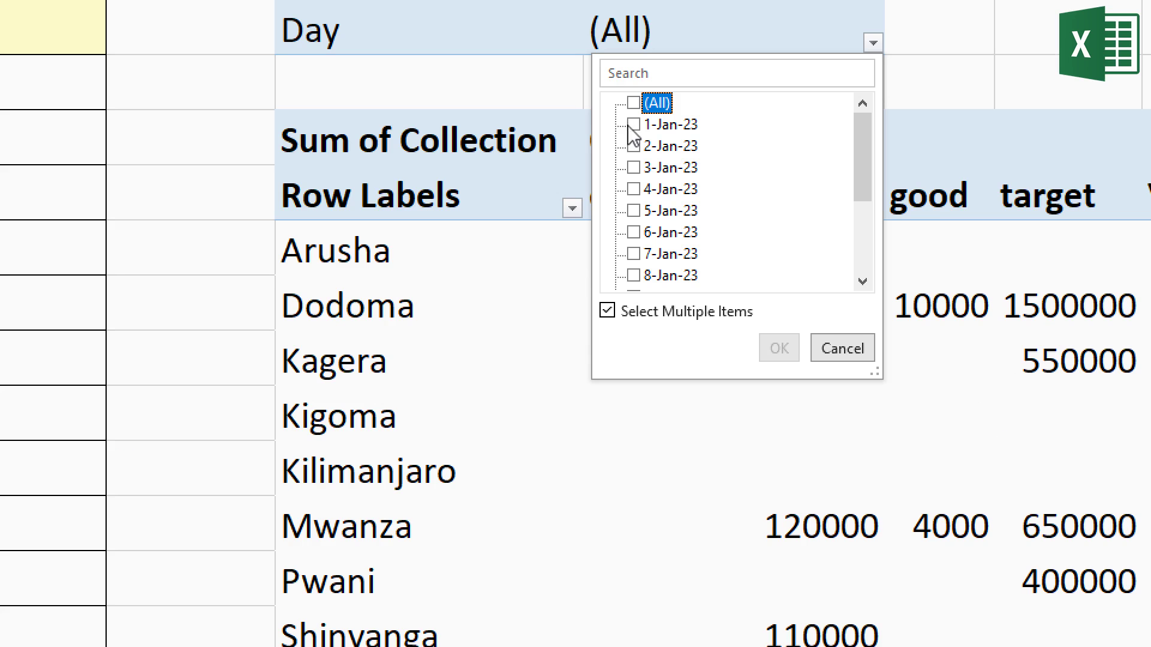
{"action": "left_click", "coordinate": [603, 209]}
{"action": "left_click", "coordinate": [604, 220]}
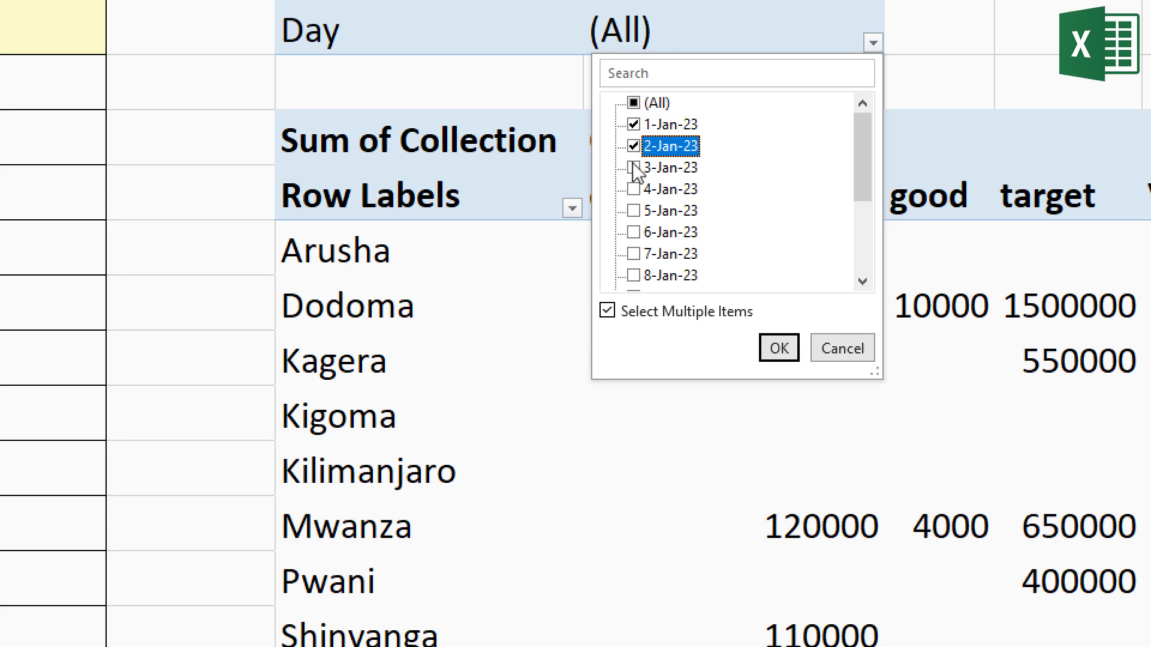
{"action": "left_click", "coordinate": [634, 168]}
{"action": "left_click", "coordinate": [632, 189]}
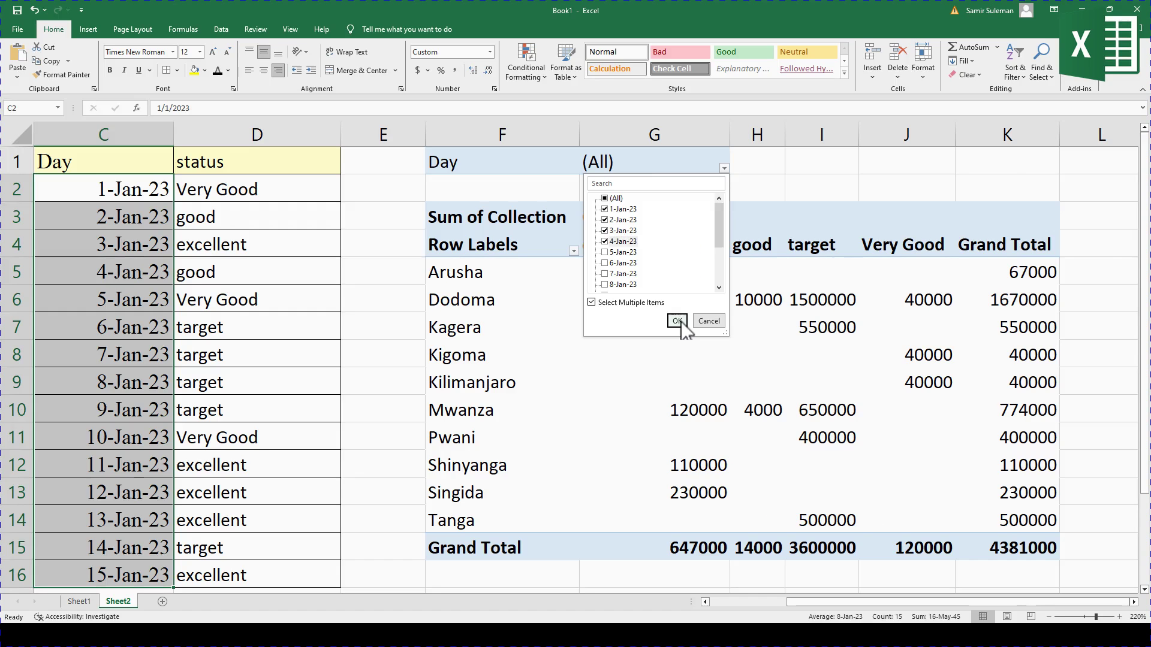
{"action": "left_click", "coordinate": [782, 349]}
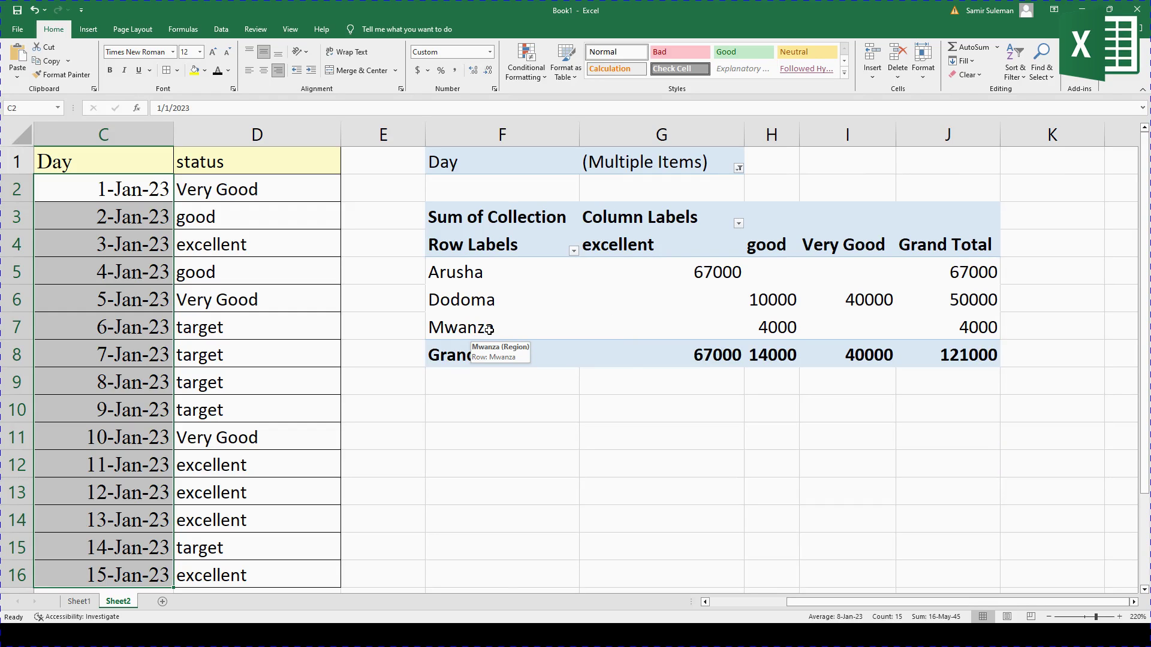
- Close the PivotTable field list and review the Dodoma, Grand Total and Arusha figures for the filtered days
{"action": "left_click", "coordinate": [431, 303]}
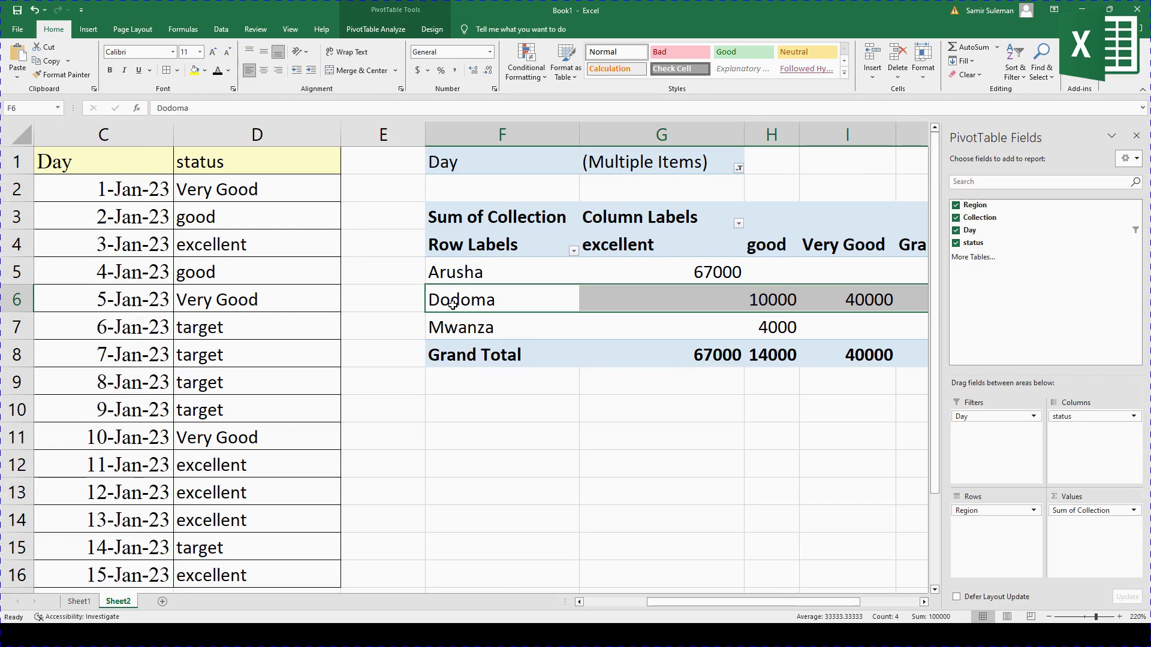
{"action": "left_click", "coordinate": [1136, 136]}
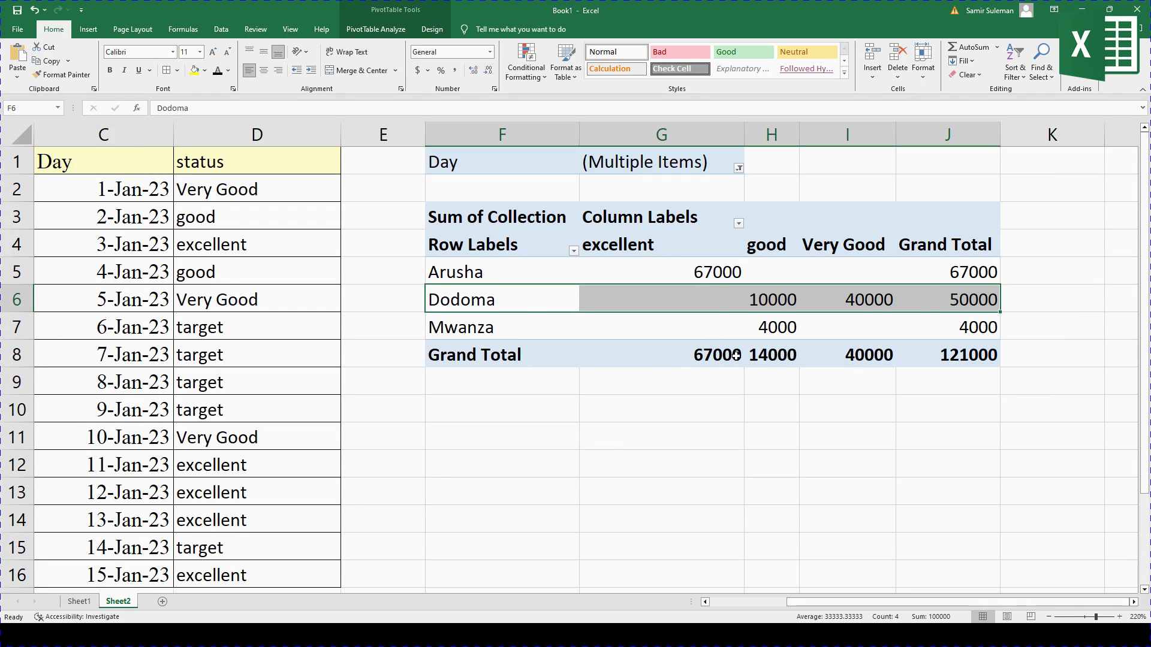
{"action": "left_click_drag", "start_coordinate": [736, 356], "coordinate": [854, 360]}
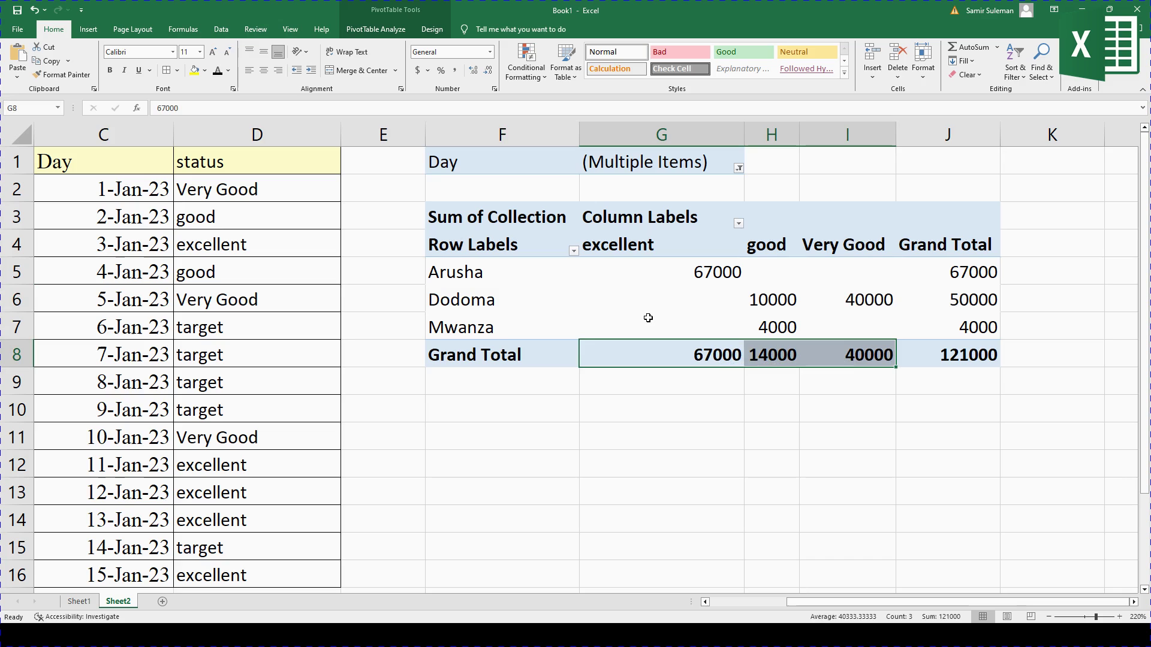
{"action": "left_click", "coordinate": [648, 272]}
{"action": "left_click", "coordinate": [778, 273]}
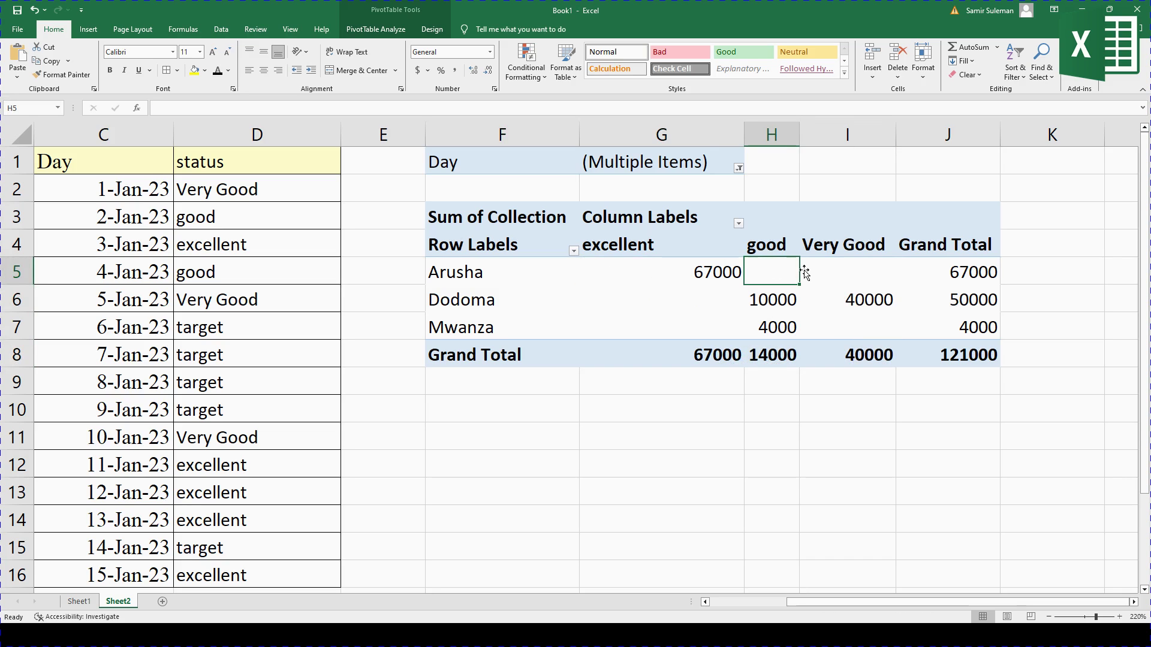
{"action": "left_click", "coordinate": [853, 269]}
{"action": "left_click", "coordinate": [956, 268]}
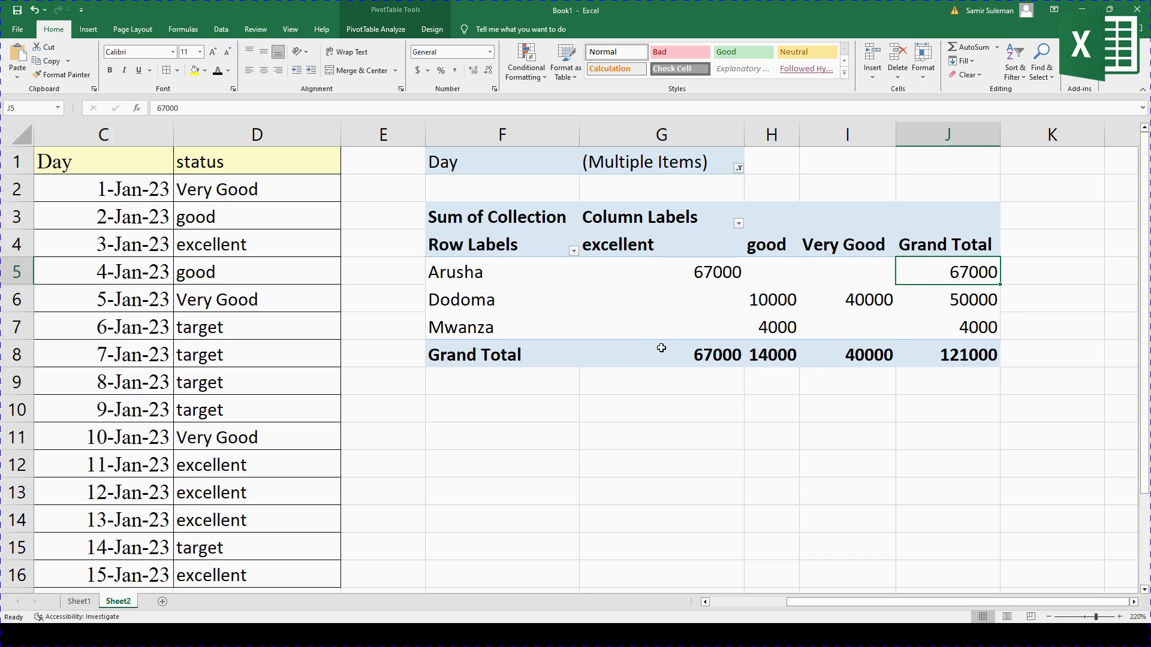
- Reset the PivotTable's Day filter to (All) and look over the full region summary
{"action": "left_click", "coordinate": [660, 163]}
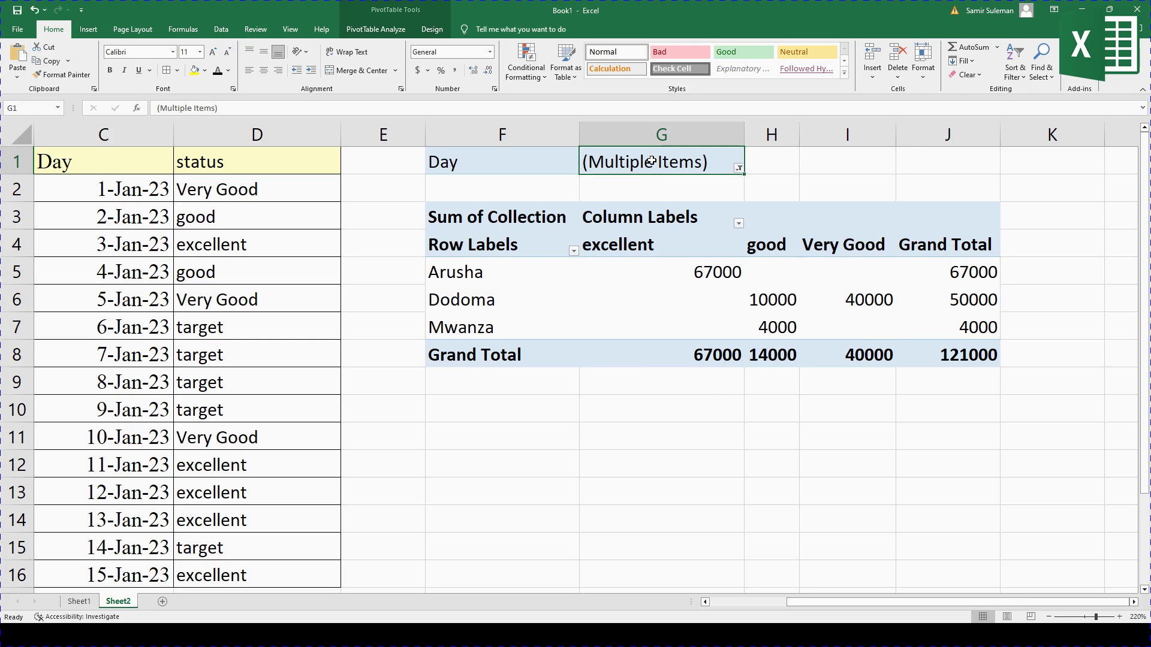
{"action": "left_click", "coordinate": [739, 169]}
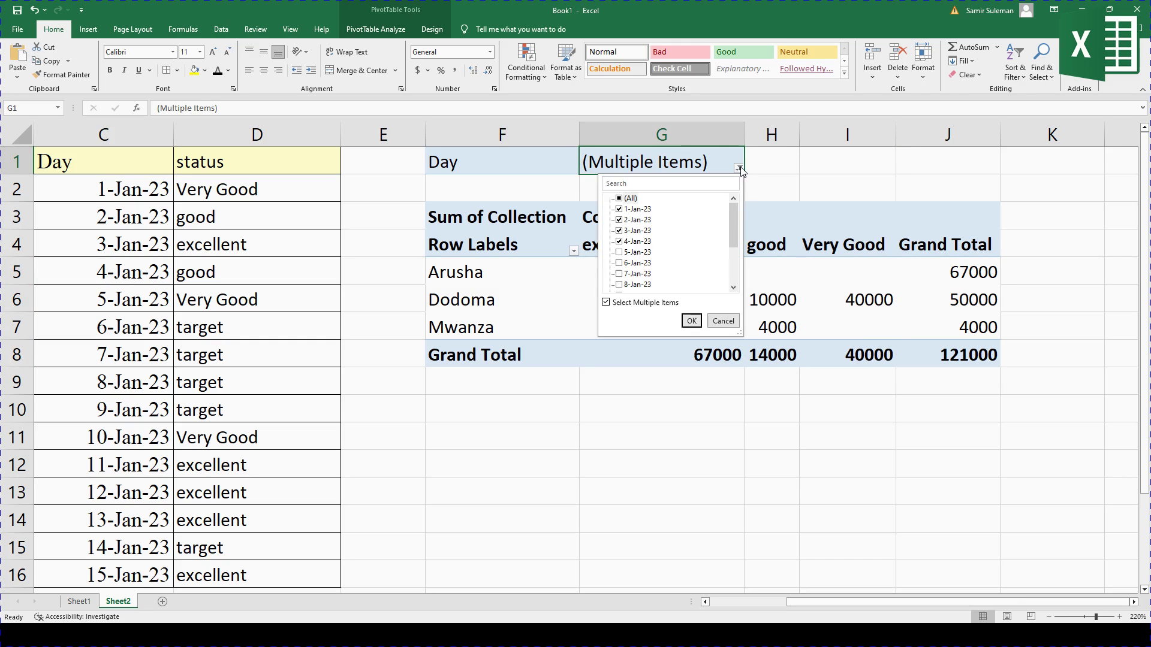
{"action": "left_click", "coordinate": [619, 199]}
{"action": "left_click", "coordinate": [691, 321]}
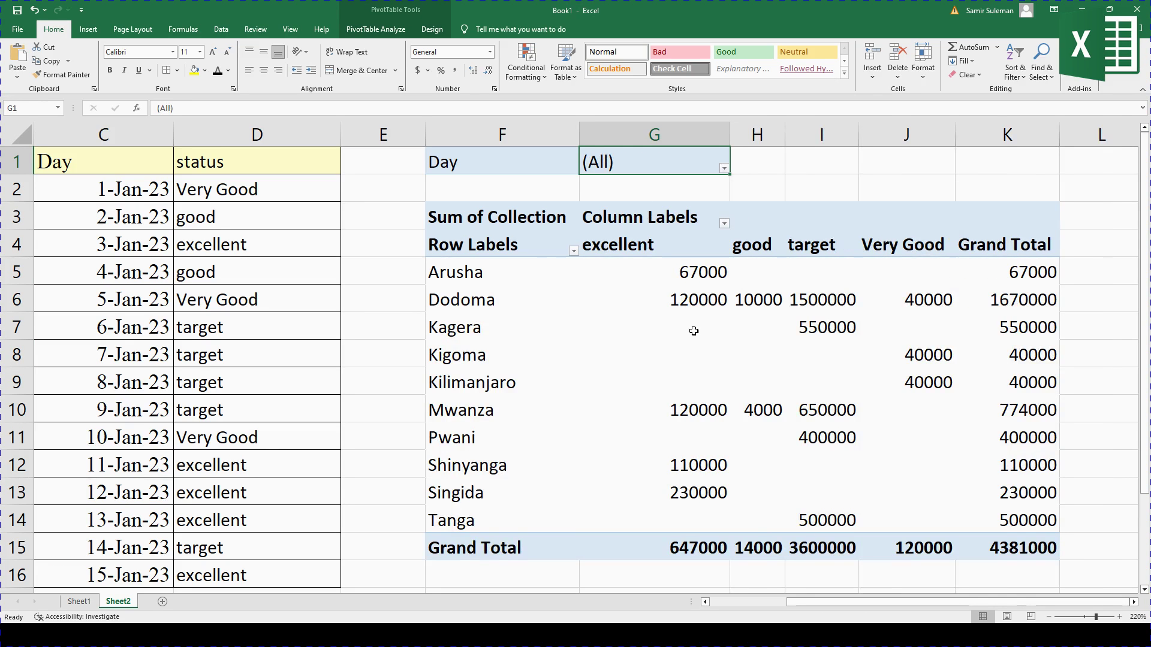
{"action": "scroll", "coordinate": [718, 348], "scroll_direction": "down", "scroll_amount": 1}
{"action": "scroll", "coordinate": [718, 349], "scroll_direction": "up", "scroll_amount": 1}
{"action": "scroll", "coordinate": [719, 349], "scroll_direction": "down", "scroll_amount": 1}
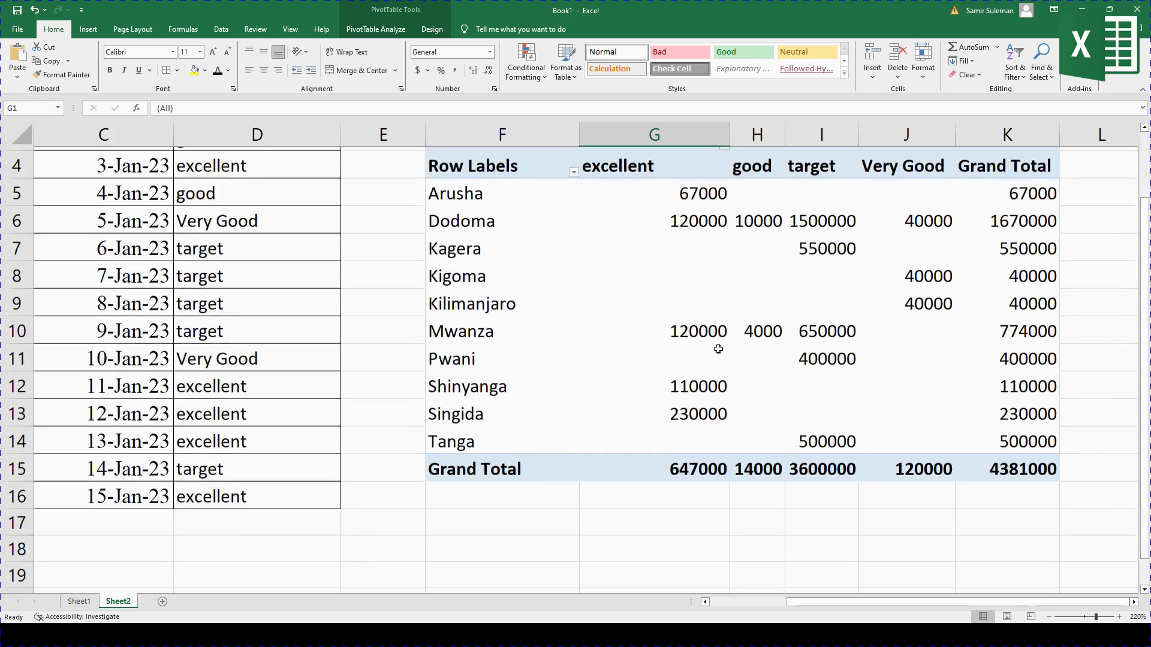
- Select the whole PivotTable and reopen its field list
{"action": "scroll", "coordinate": [719, 347], "scroll_direction": "up", "scroll_amount": 1}
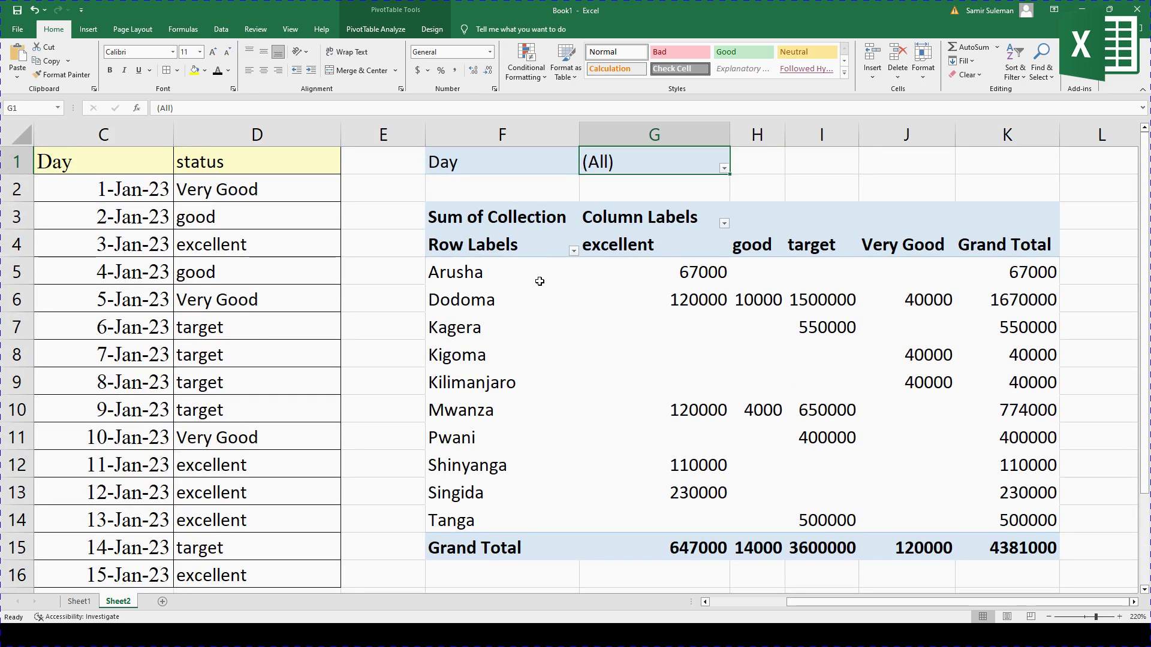
{"action": "left_click", "coordinate": [642, 220]}
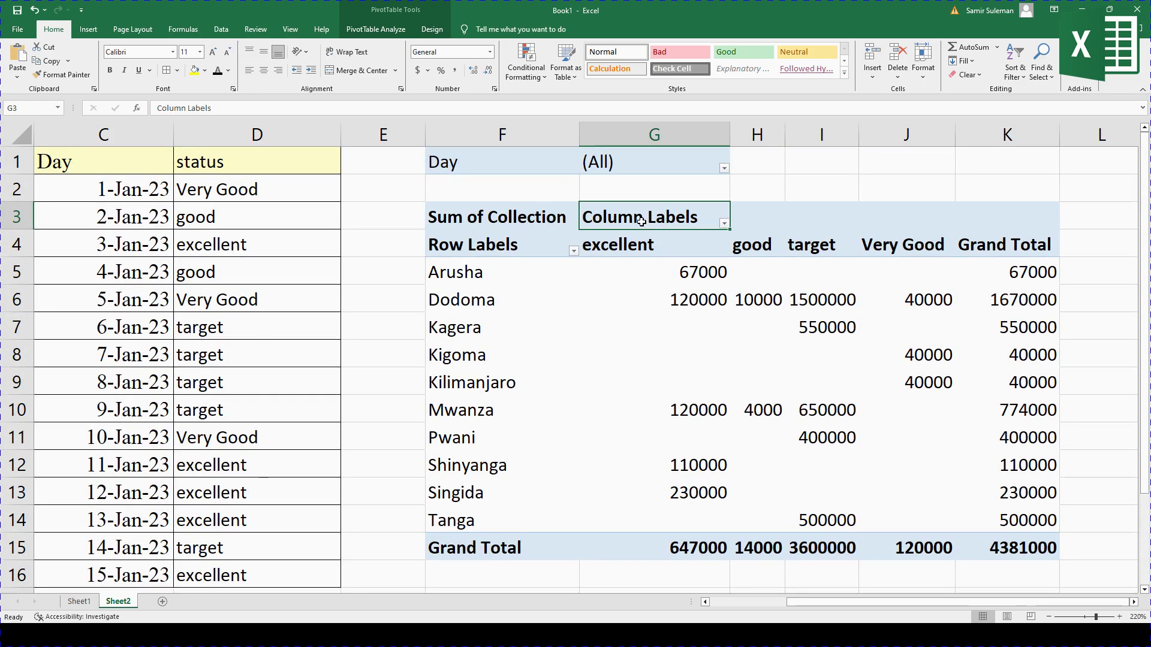
{"action": "left_click", "coordinate": [427, 207]}
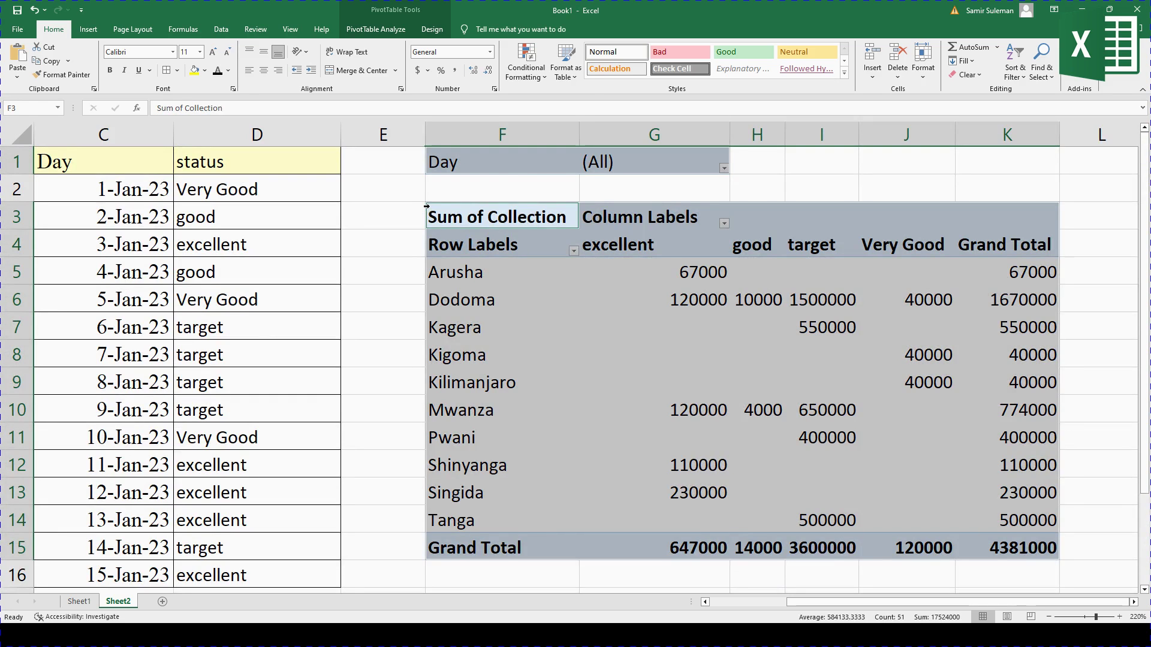
{"action": "right_click", "coordinate": [427, 207]}
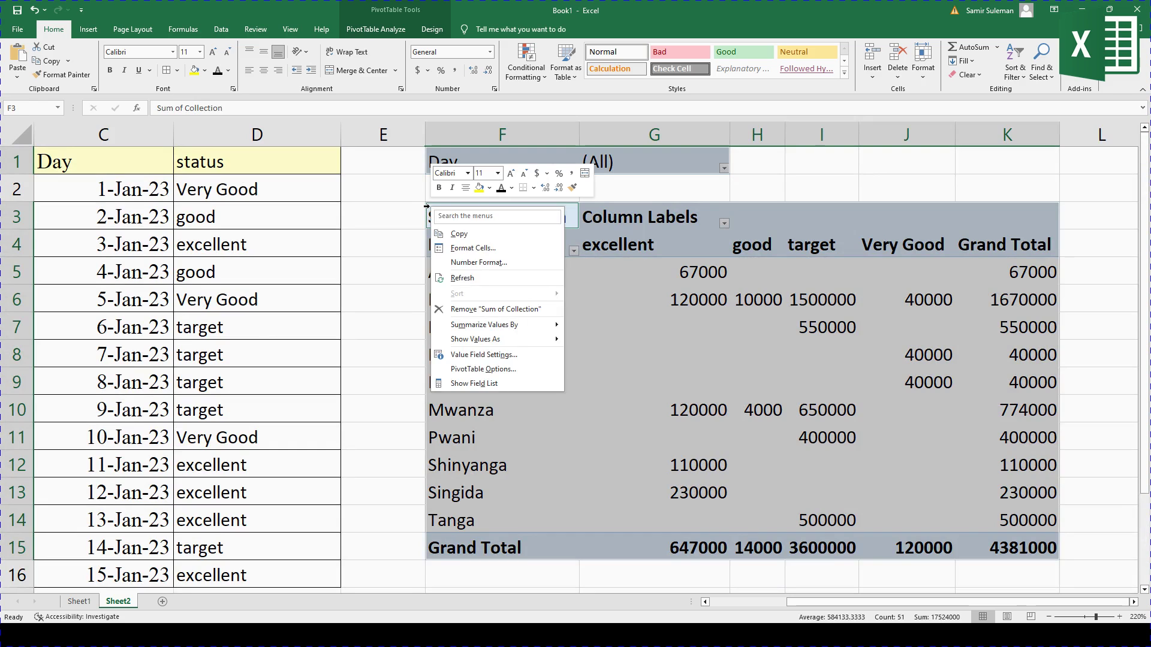
{"action": "left_click", "coordinate": [490, 388]}
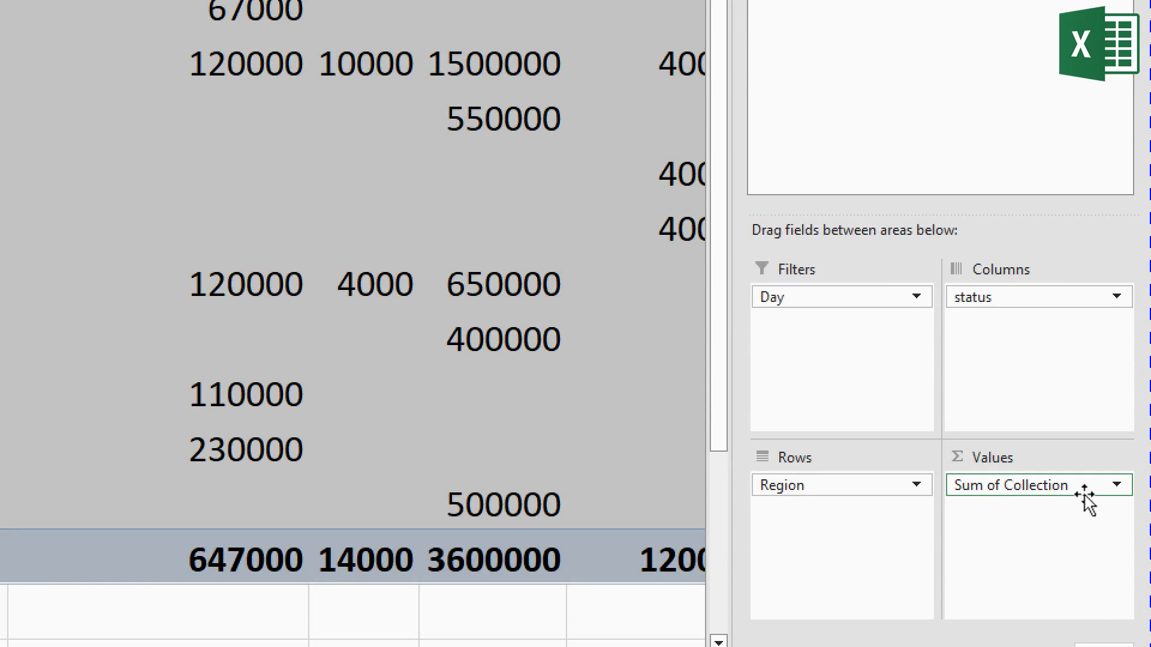
- Change the PivotTable's Collection value field to summarize by Count
{"action": "left_click", "coordinate": [1117, 487]}
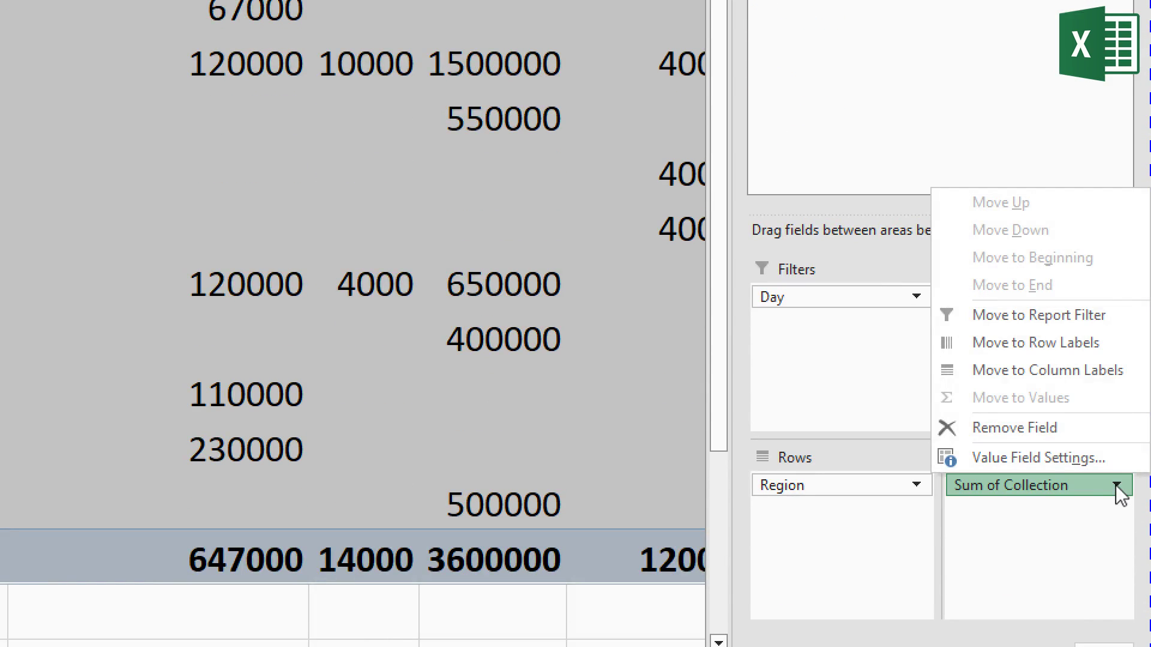
{"action": "left_click", "coordinate": [1042, 470]}
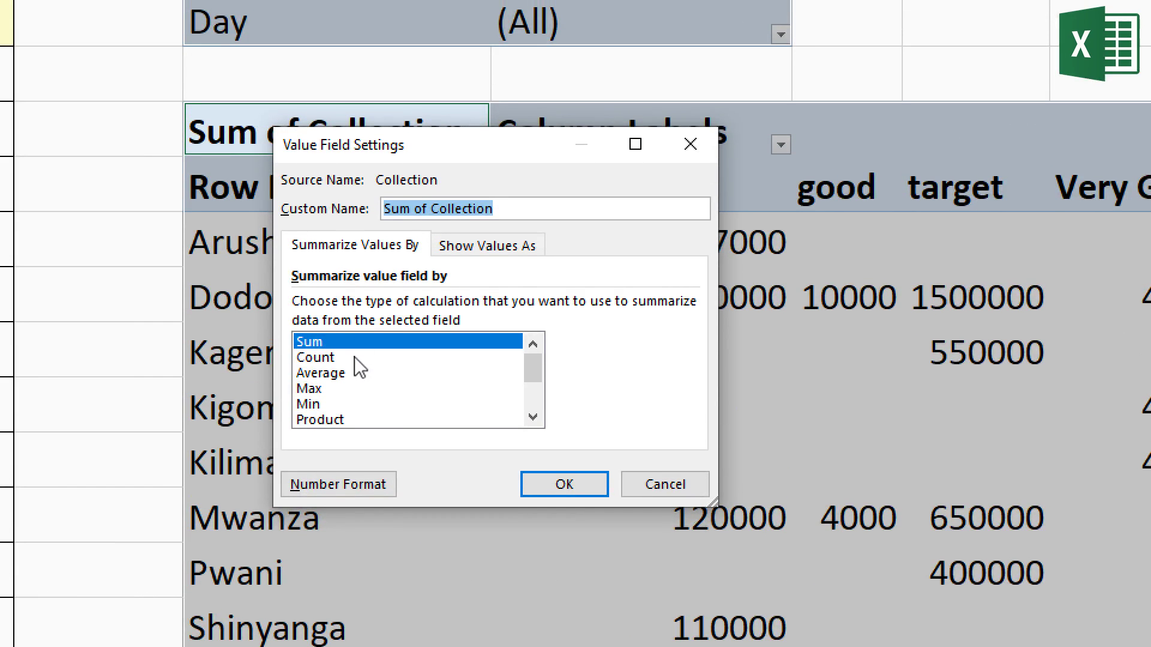
{"action": "left_click", "coordinate": [336, 358]}
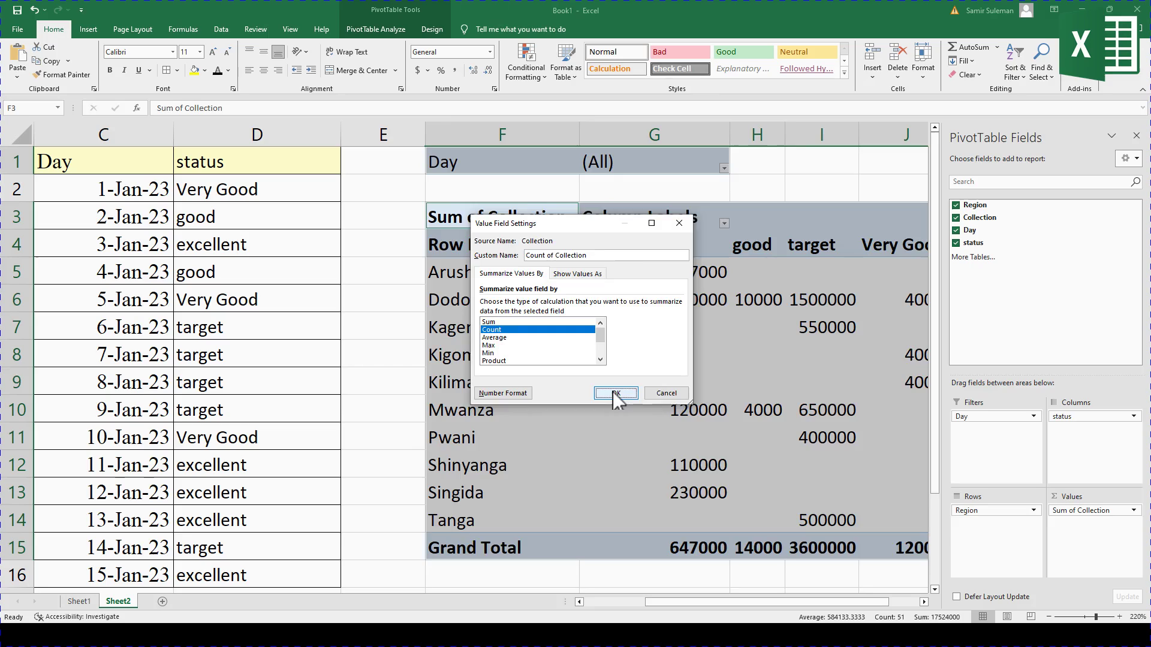
{"action": "left_click", "coordinate": [564, 452]}
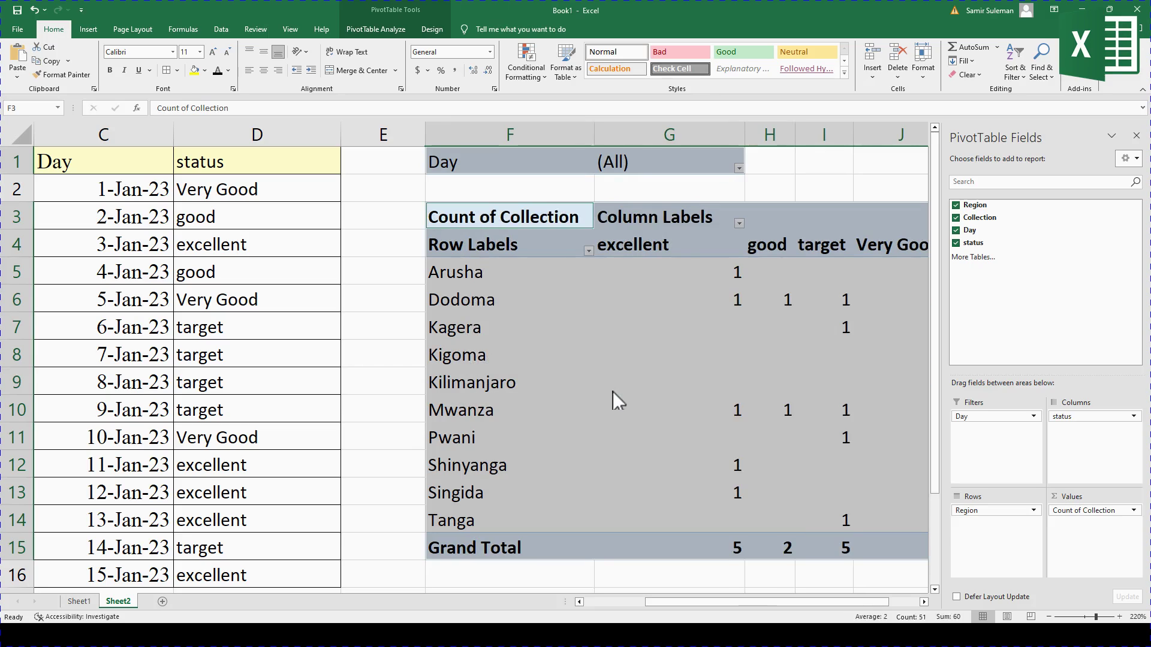
- Compare Arusha's excellent count in the PivotTable with Arusha's entry and status in the source table
{"action": "left_click_drag", "start_coordinate": [790, 600], "coordinate": [900, 601]}
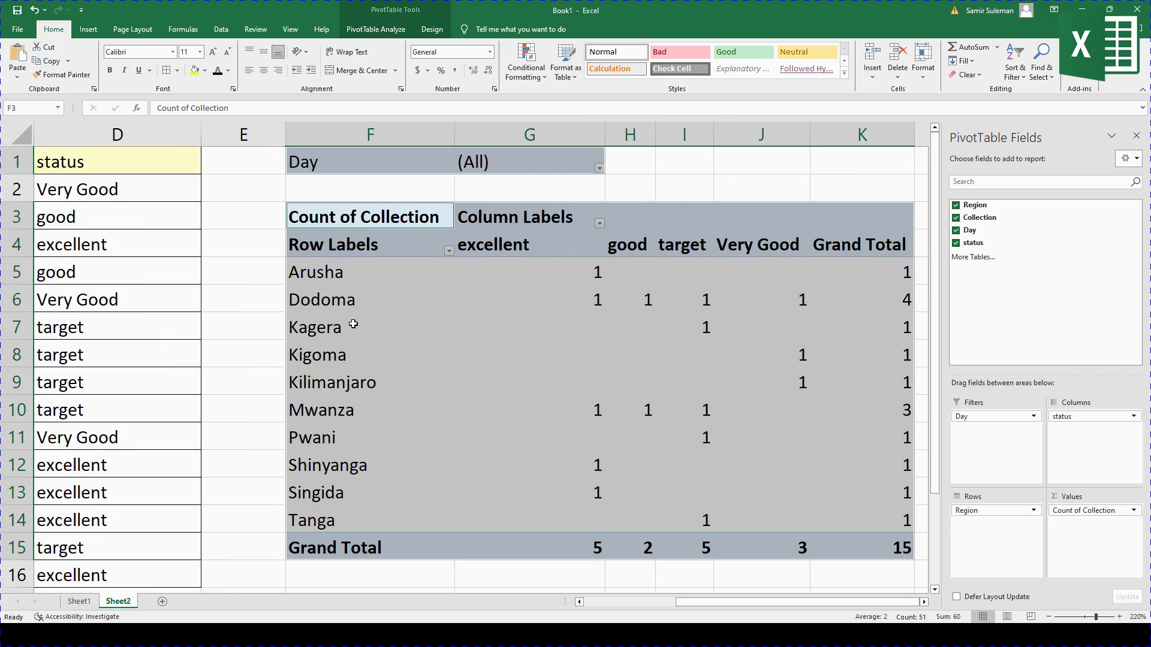
{"action": "left_click", "coordinate": [313, 277]}
{"action": "left_click", "coordinate": [563, 272]}
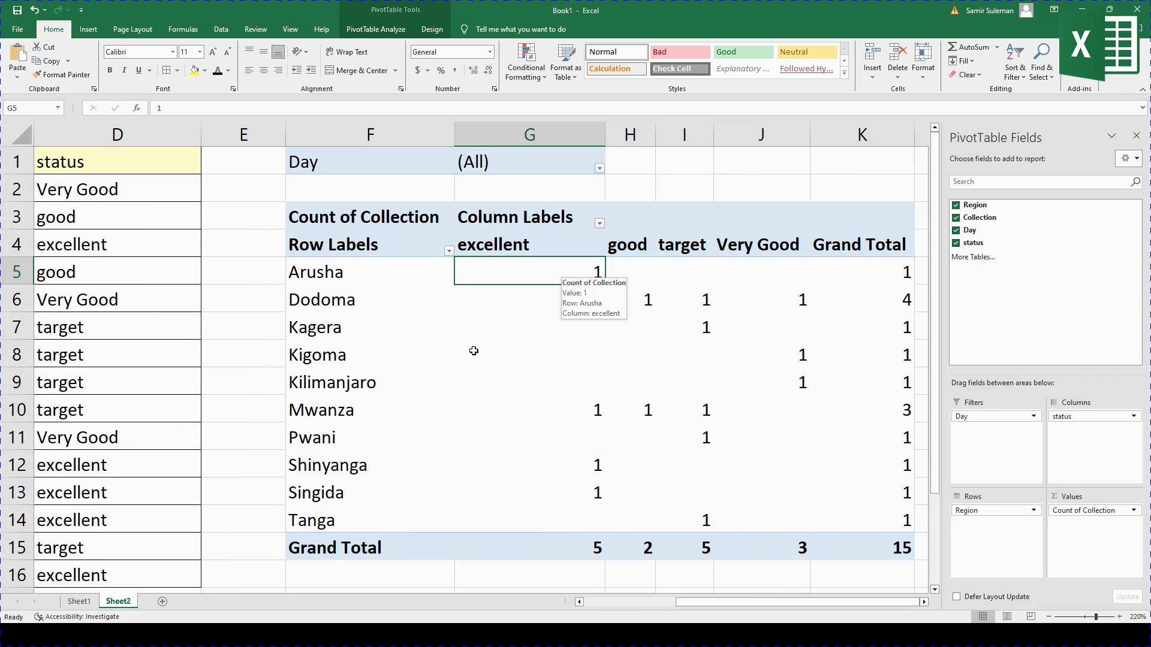
{"action": "left_click_drag", "start_coordinate": [716, 602], "coordinate": [625, 602]}
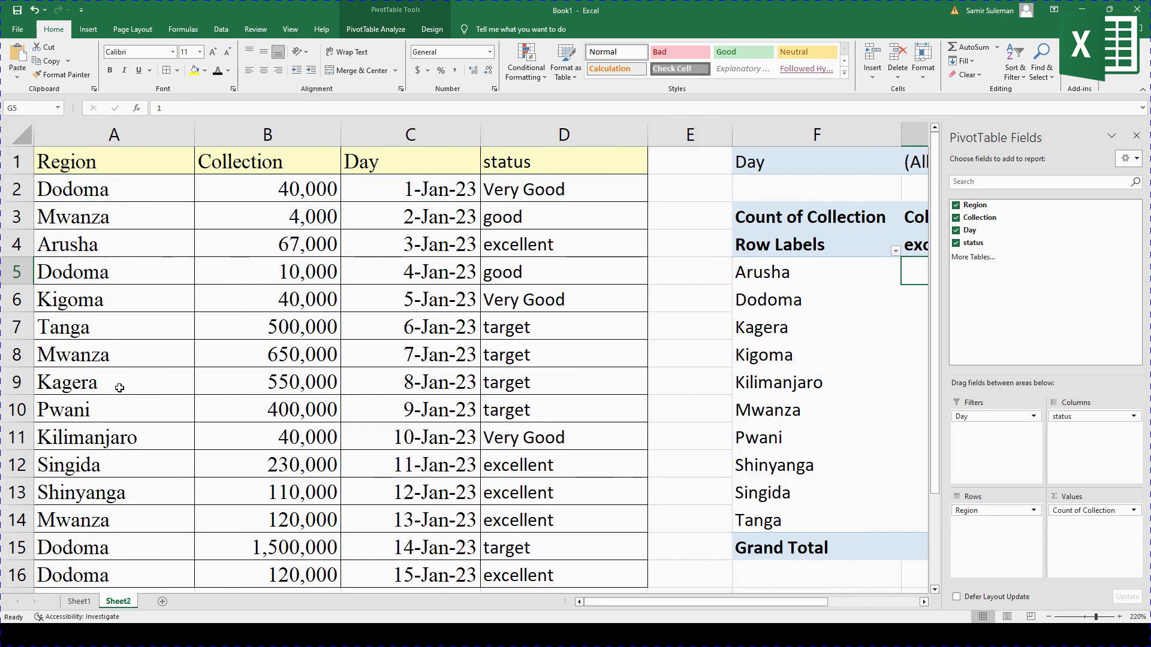
{"action": "left_click", "coordinate": [57, 246]}
{"action": "scroll", "coordinate": [84, 478], "scroll_direction": "down", "scroll_amount": 1}
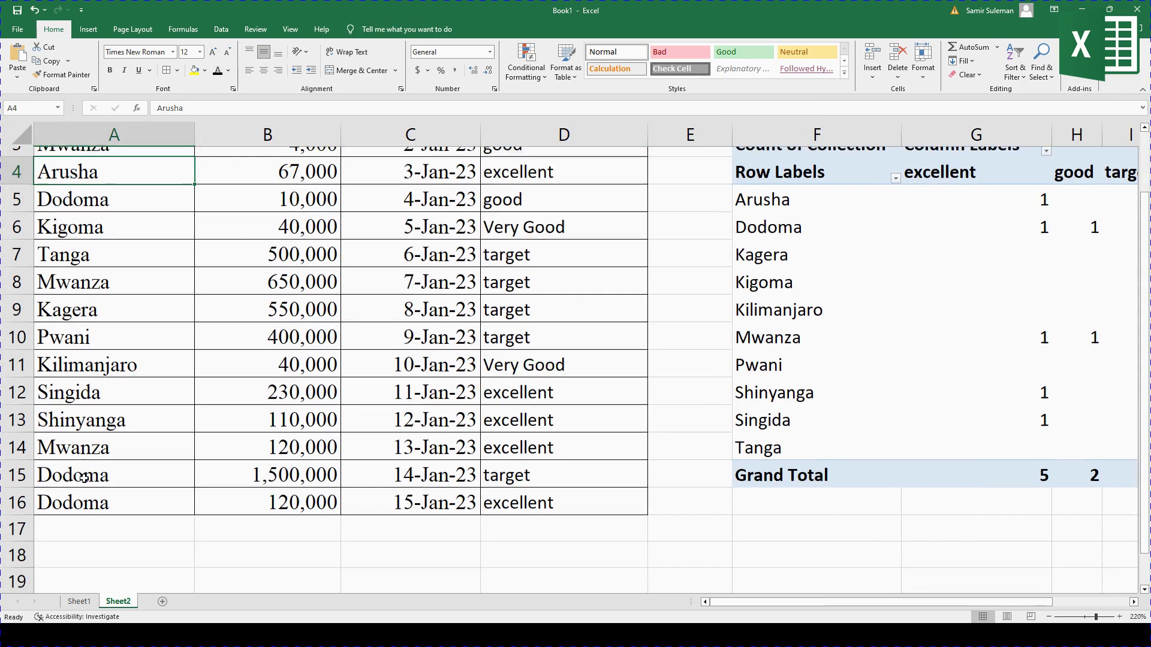
{"action": "scroll", "coordinate": [84, 478], "scroll_direction": "up", "scroll_amount": 1}
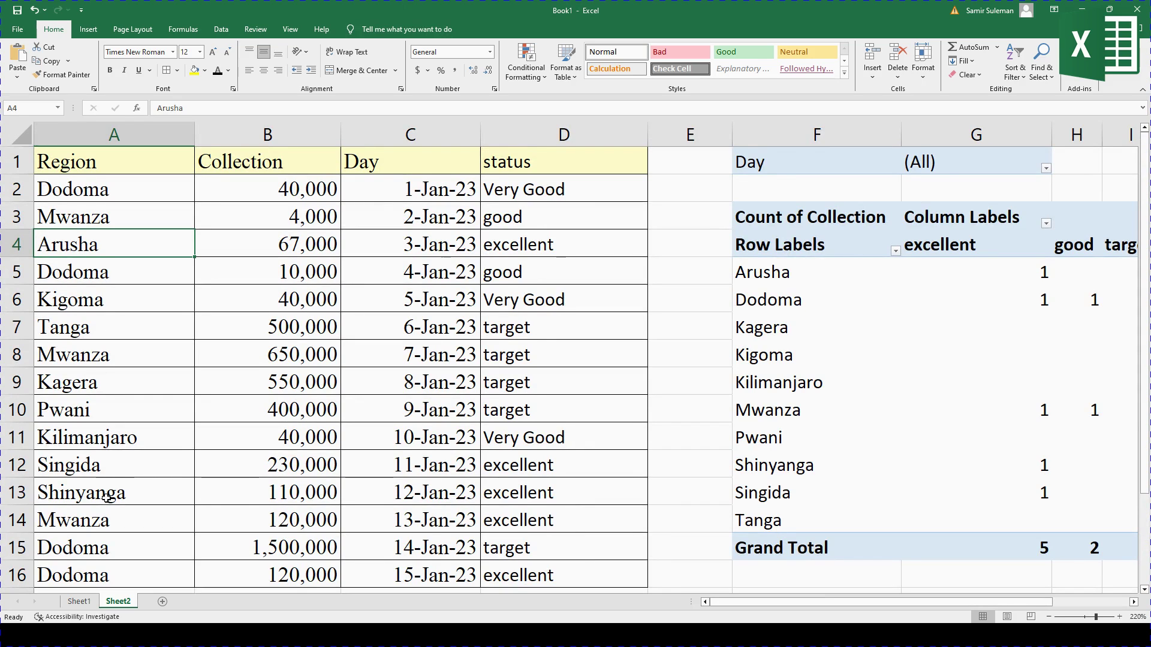
{"action": "scroll", "coordinate": [107, 498], "scroll_direction": "down", "scroll_amount": 1}
{"action": "scroll", "coordinate": [101, 497], "scroll_direction": "up", "scroll_amount": 1}
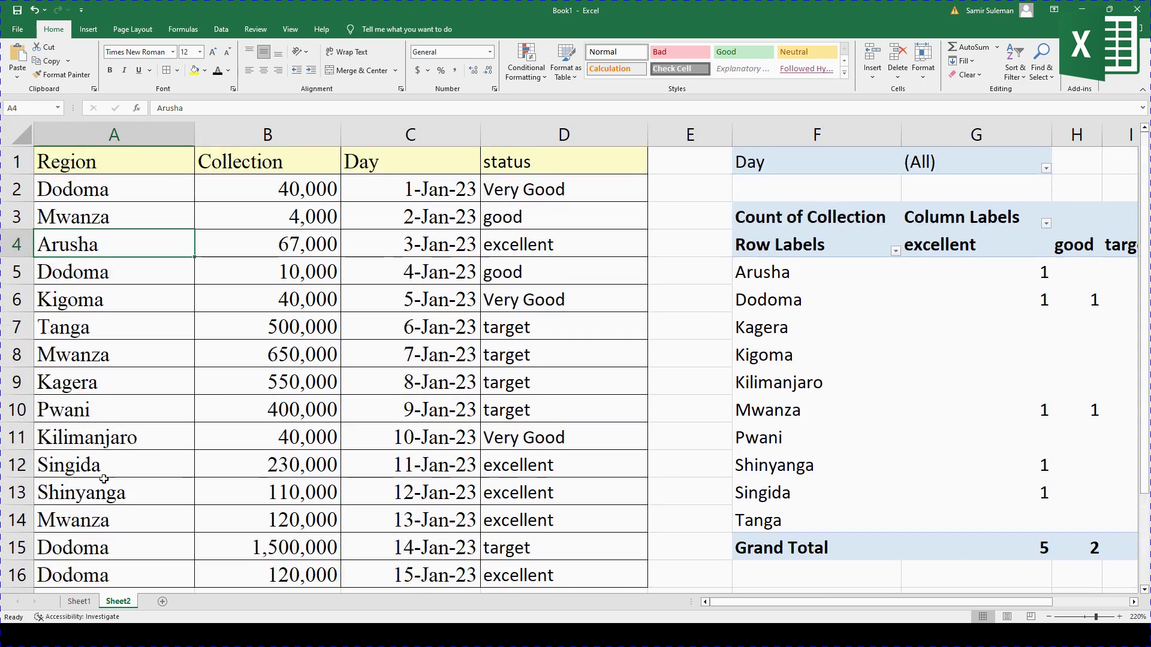
{"action": "left_click", "coordinate": [516, 245]}
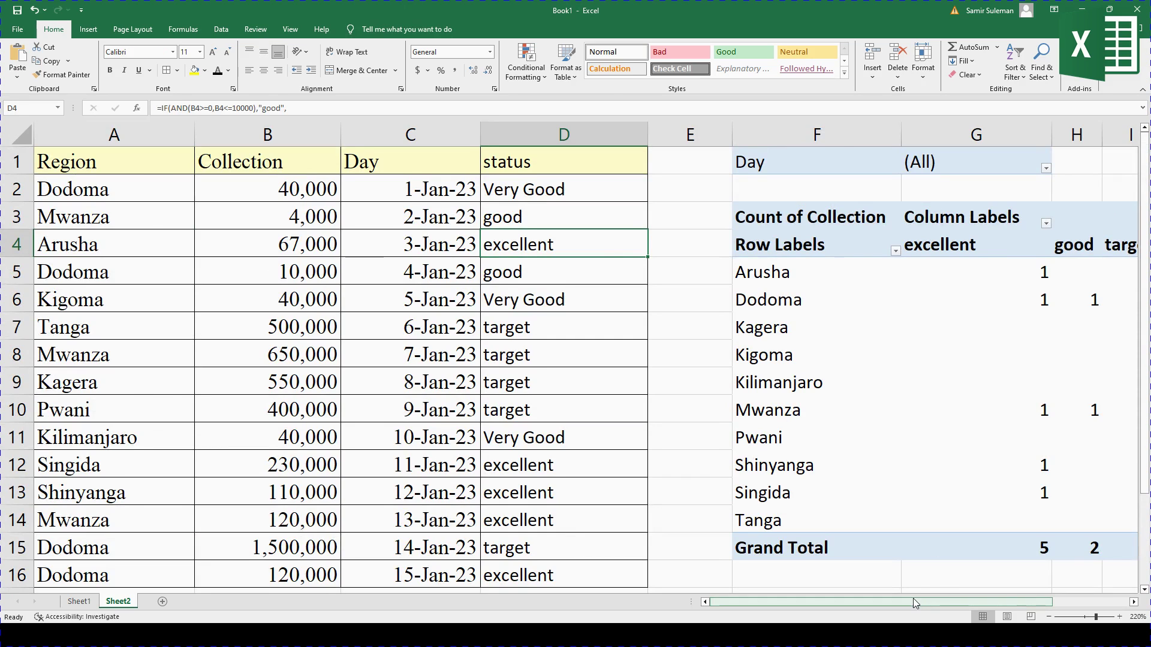
{"action": "left_click_drag", "start_coordinate": [912, 599], "coordinate": [972, 596]}
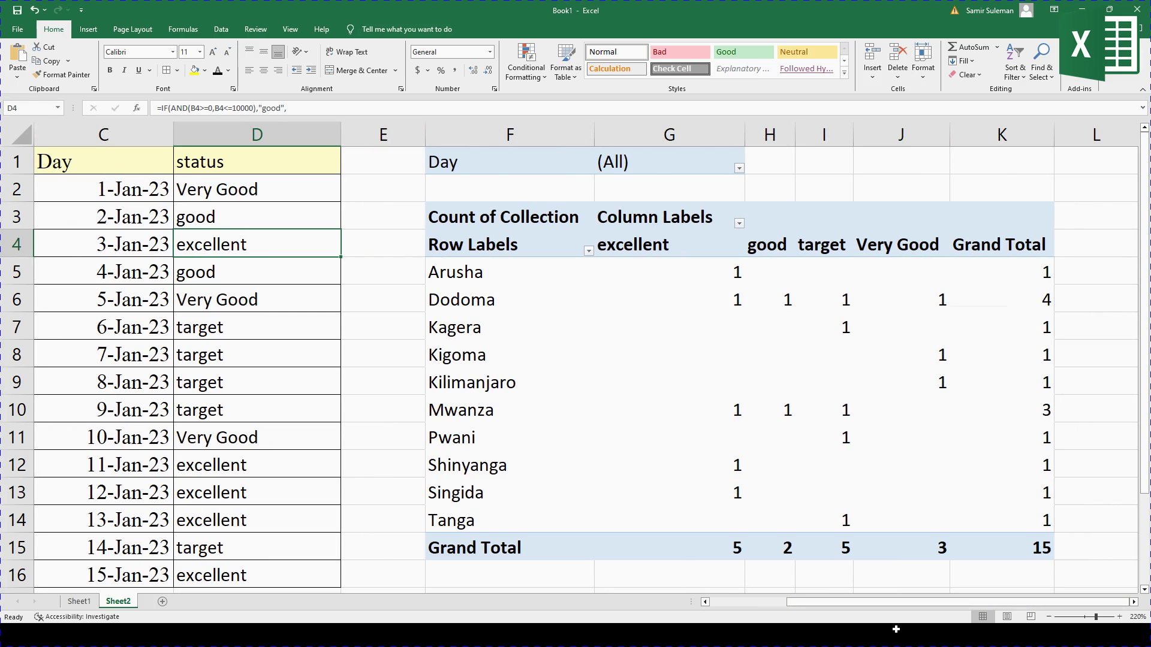
- Check the status of the Dodoma entries in source rows 2, 15 and 16 against the PivotTable's Dodoma counts
{"action": "left_click_drag", "start_coordinate": [898, 604], "coordinate": [779, 604]}
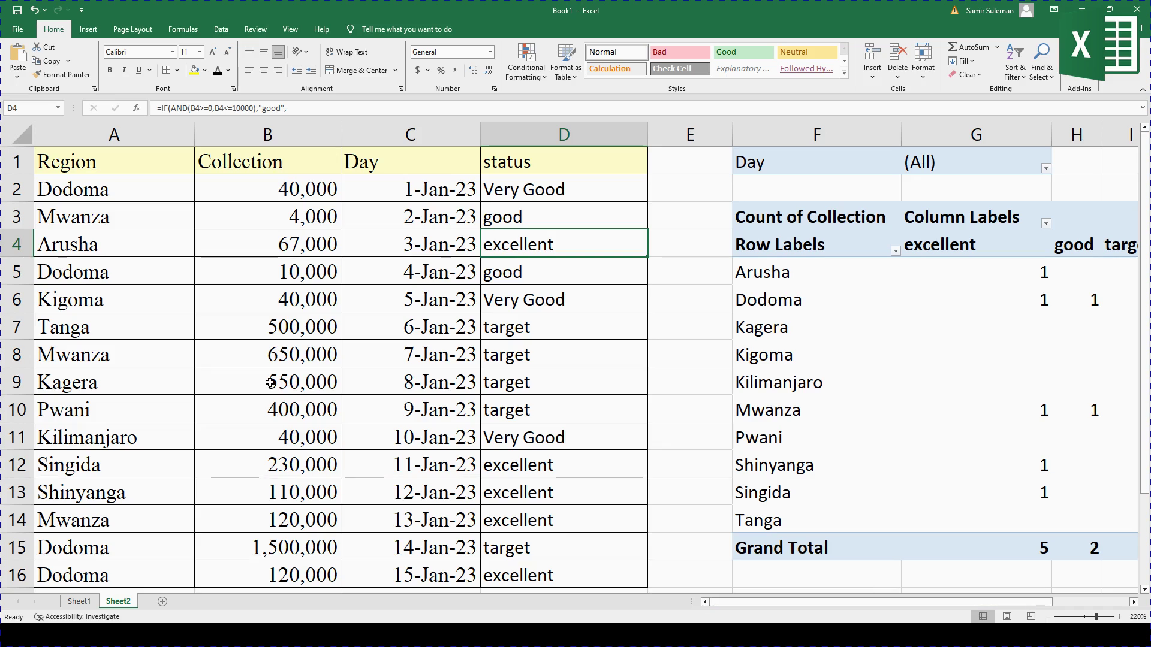
{"action": "left_click", "coordinate": [558, 195]}
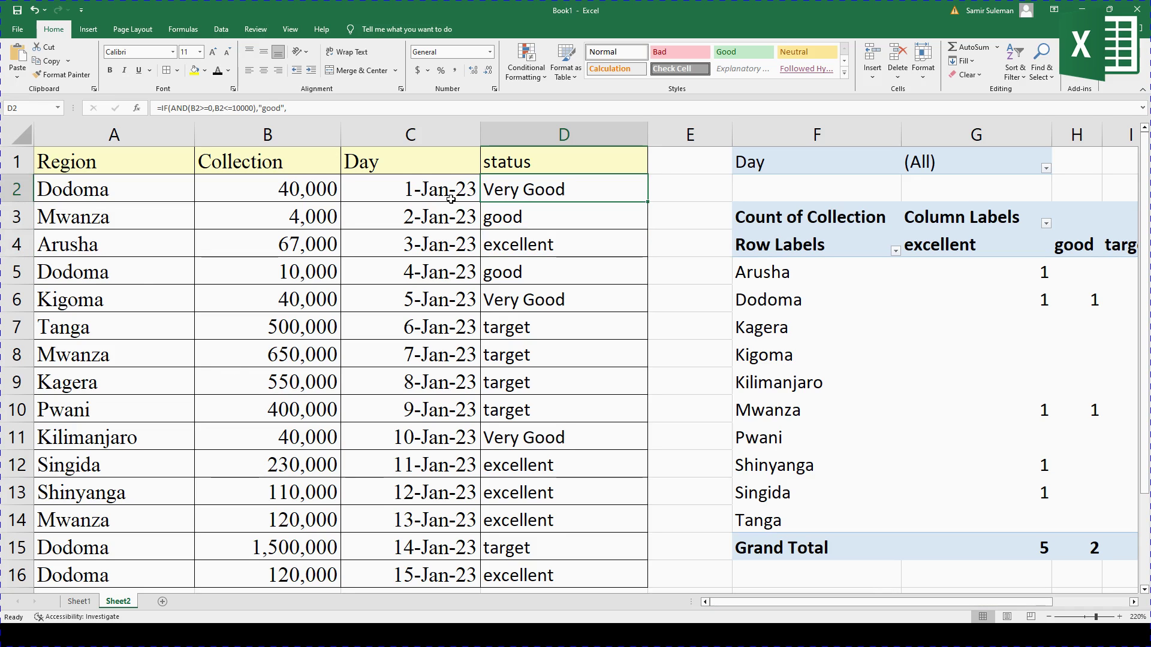
{"action": "left_click", "coordinate": [566, 549]}
{"action": "scroll", "coordinate": [253, 518], "scroll_direction": "down", "scroll_amount": 1}
{"action": "left_click", "coordinate": [114, 496]}
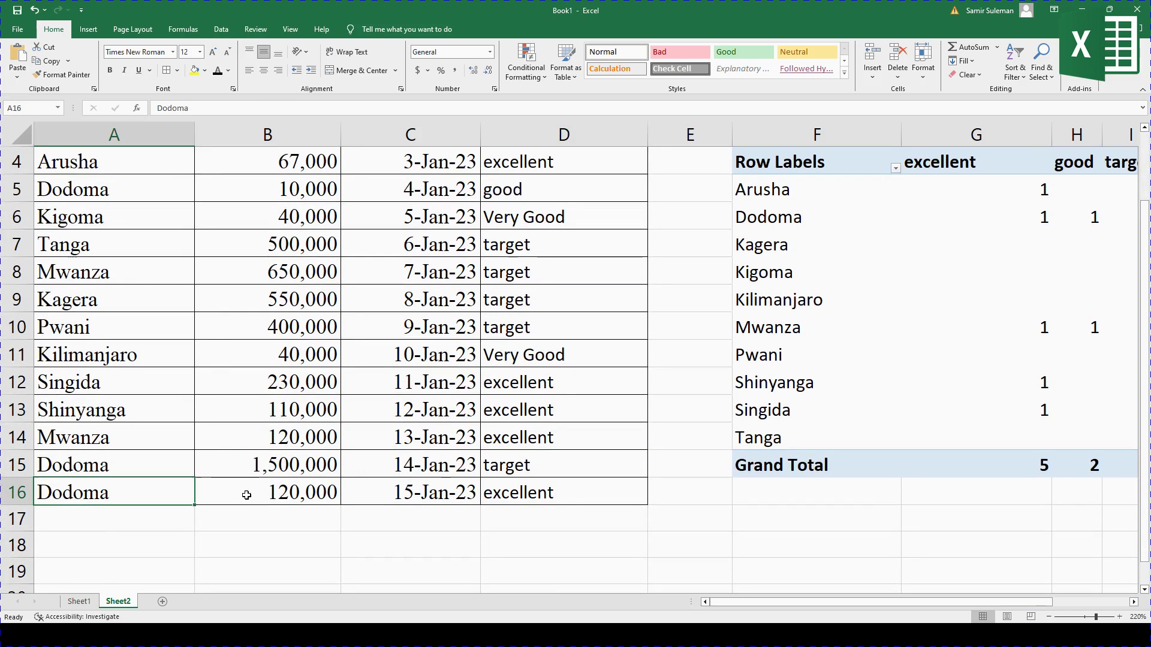
{"action": "left_click", "coordinate": [507, 504]}
{"action": "scroll", "coordinate": [198, 487], "scroll_direction": "up", "scroll_amount": 1}
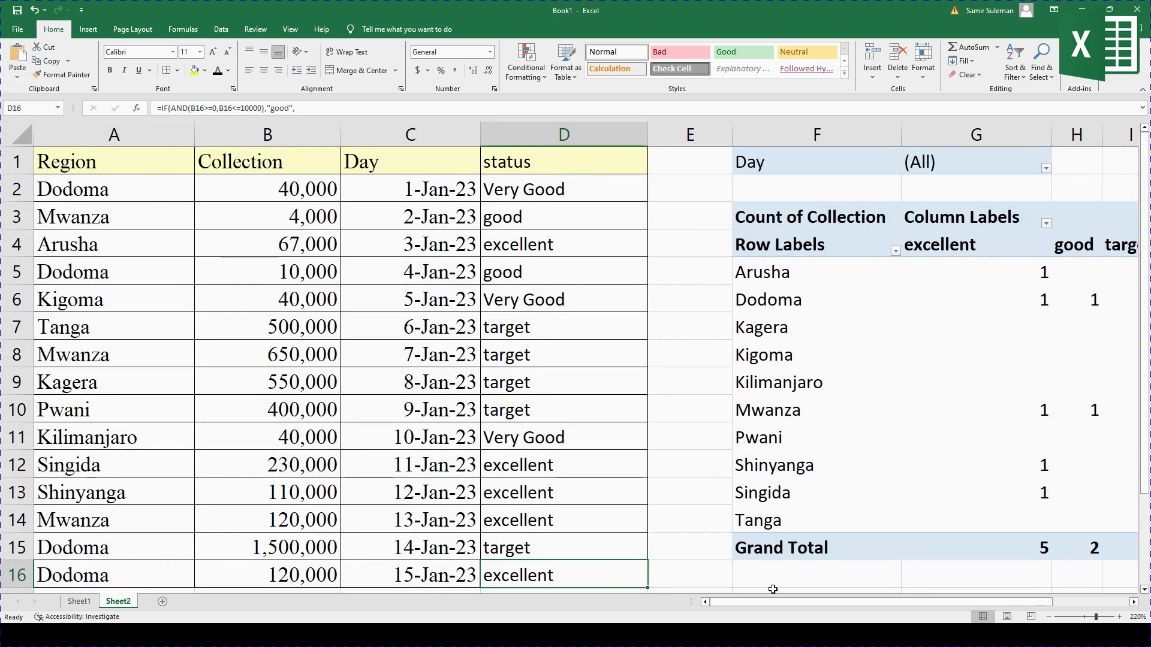
{"action": "left_click_drag", "start_coordinate": [951, 606], "coordinate": [1027, 604]}
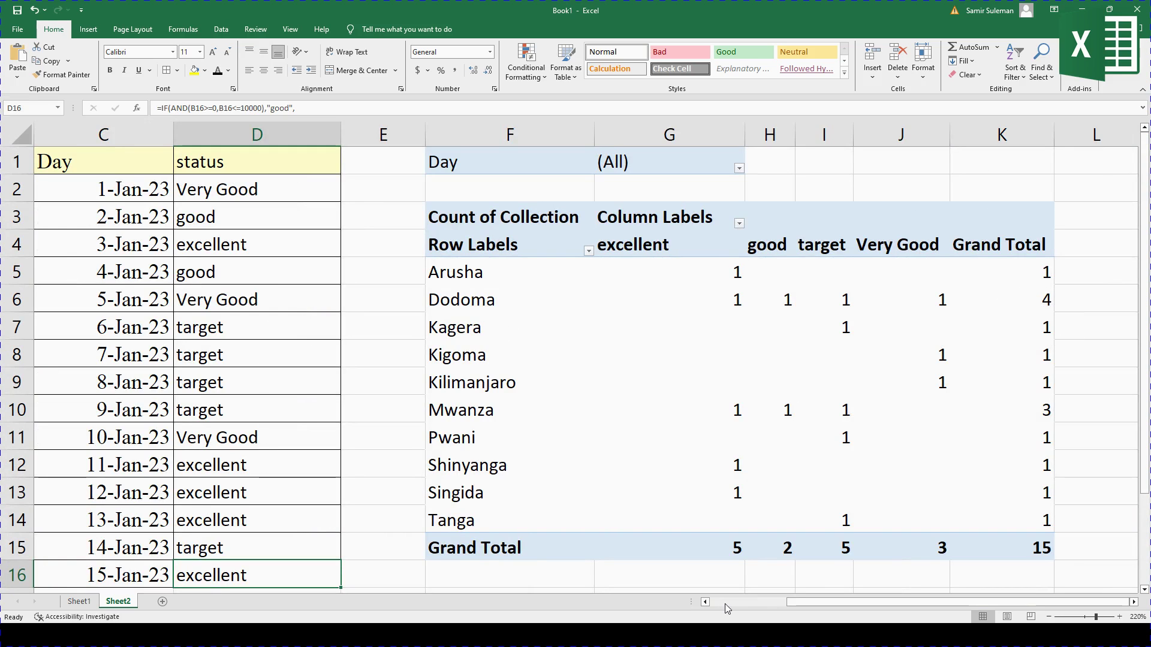
- Go through the source Region entries from A2 down to A16 to find each Dodoma entry, then check the status in D16
{"action": "left_click_drag", "start_coordinate": [797, 602], "coordinate": [722, 602]}
{"action": "scroll", "coordinate": [88, 444], "scroll_direction": "down", "scroll_amount": 2}
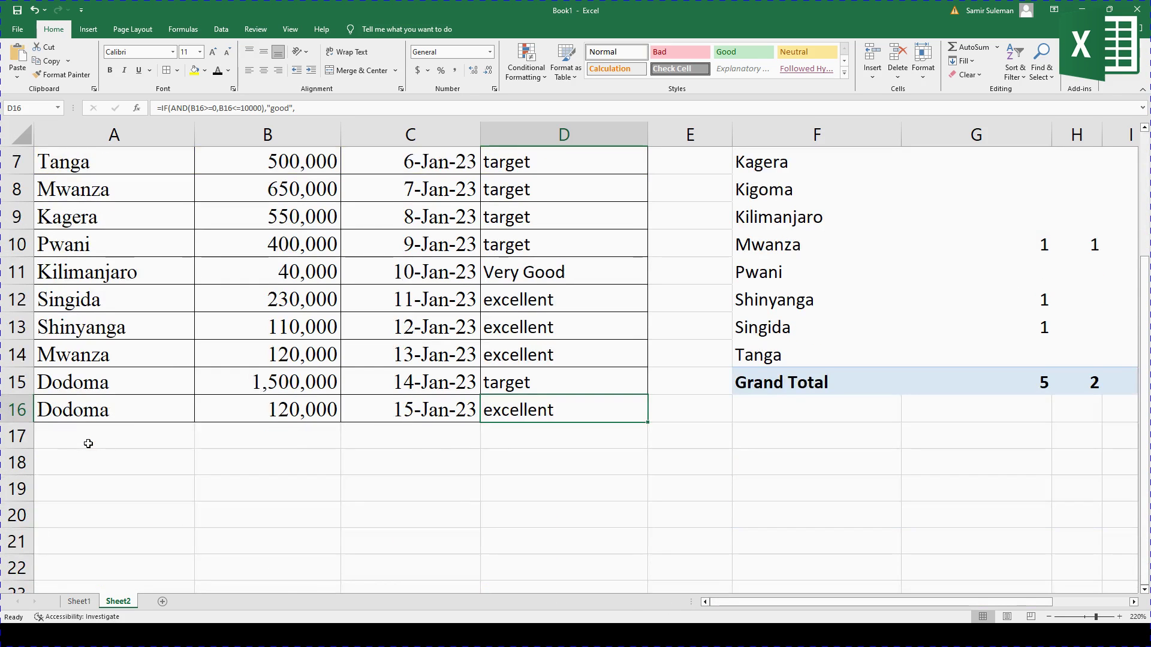
{"action": "scroll", "coordinate": [89, 443], "scroll_direction": "up", "scroll_amount": 2}
{"action": "left_click", "coordinate": [78, 191]}
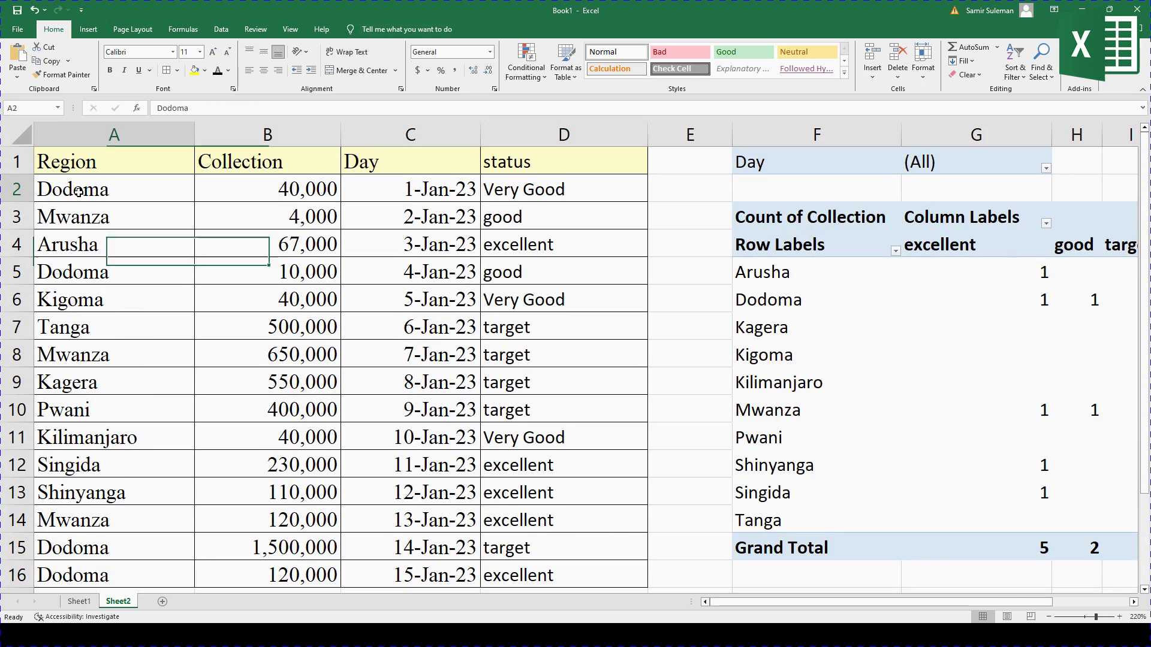
{"action": "key", "text": "Down"}
{"action": "key", "text": "Down"}
{"action": "key", "text": "Down"}
{"action": "key", "text": "Down"}
{"action": "key", "text": "Down"}
{"action": "key", "text": "Down"}
{"action": "key", "text": "Down"}
{"action": "key", "text": "Down"}
{"action": "key", "text": "Down"}
{"action": "key", "text": "Down"}
{"action": "key", "text": "Down"}
{"action": "key", "text": "Down"}
{"action": "key", "text": "Down"}
{"action": "key", "text": "Down"}
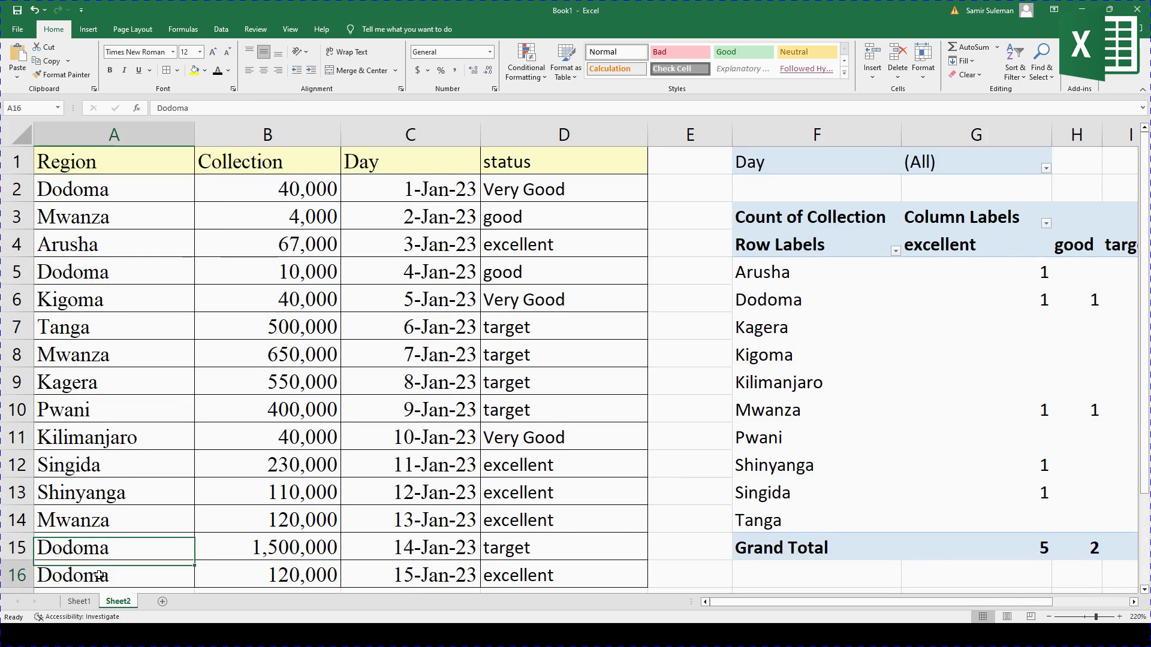
{"action": "left_click", "coordinate": [513, 583]}
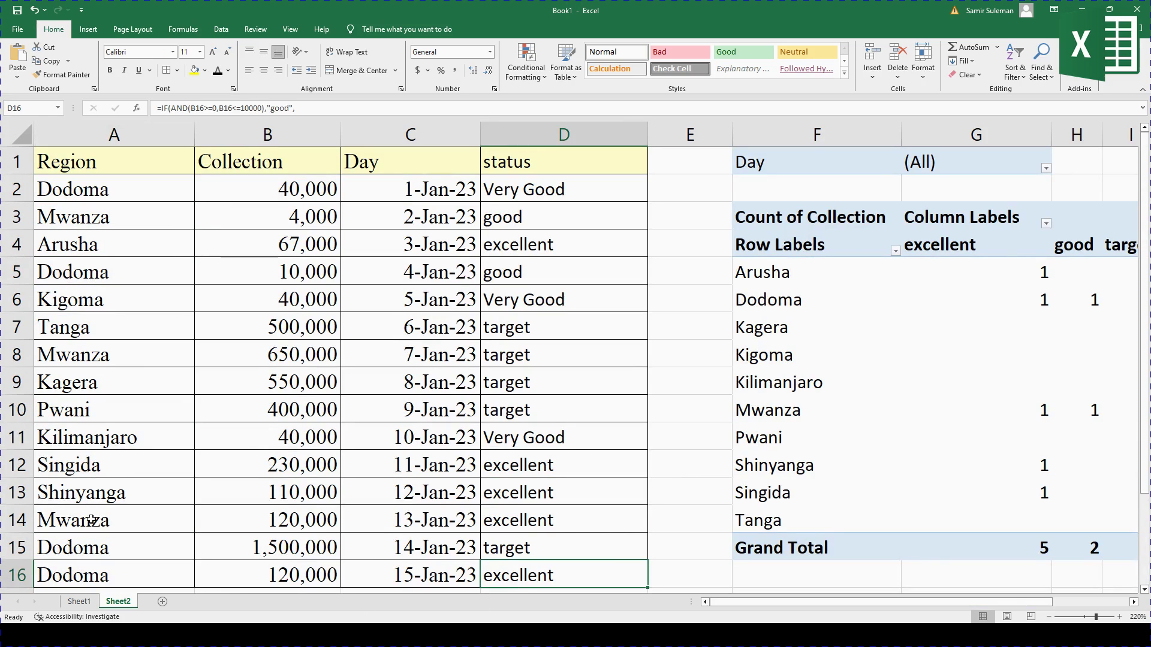
- Go through the source status entries from D15 up to D2 and compare them with the PivotTable's counts per region
{"action": "left_click", "coordinate": [523, 549]}
{"action": "key", "text": "Up"}
{"action": "key", "text": "Up"}
{"action": "key", "text": "Up"}
{"action": "key", "text": "Up"}
{"action": "key", "text": "Up"}
{"action": "key", "text": "Up"}
{"action": "key", "text": "Up"}
{"action": "key", "text": "Up"}
{"action": "key", "text": "Up"}
{"action": "key", "text": "Up"}
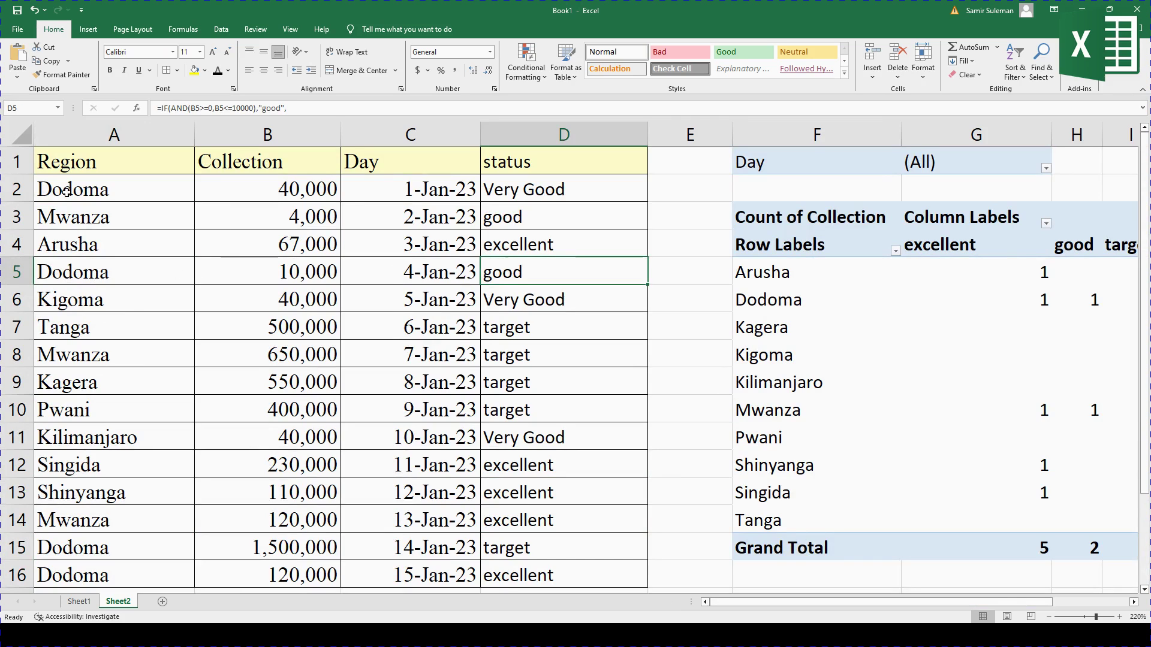
{"action": "key", "text": "Up"}
{"action": "key", "text": "Up"}
{"action": "key", "text": "Up"}
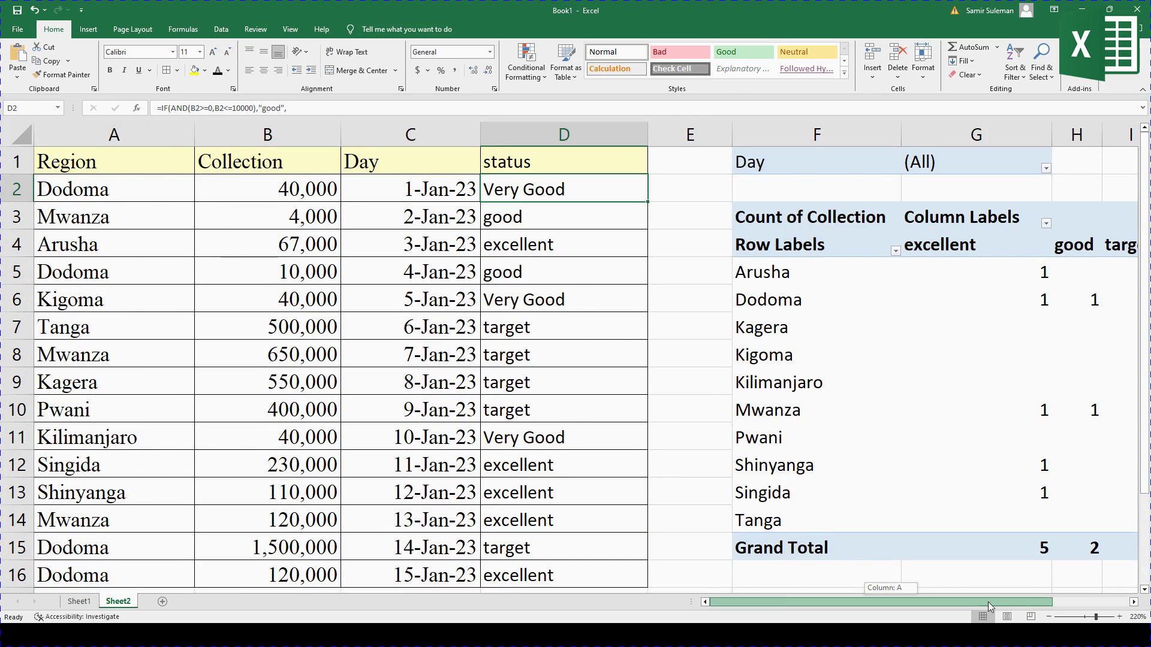
{"action": "left_click_drag", "start_coordinate": [893, 602], "coordinate": [970, 602]}
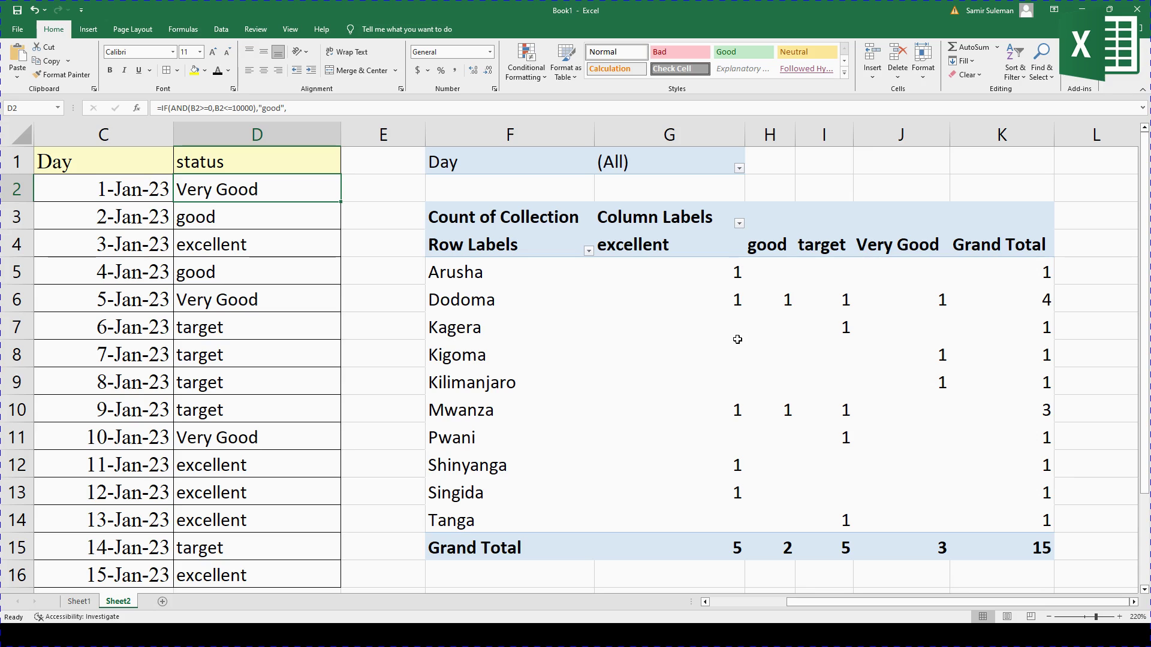
{"action": "mouse_move", "coordinate": [803, 337]}
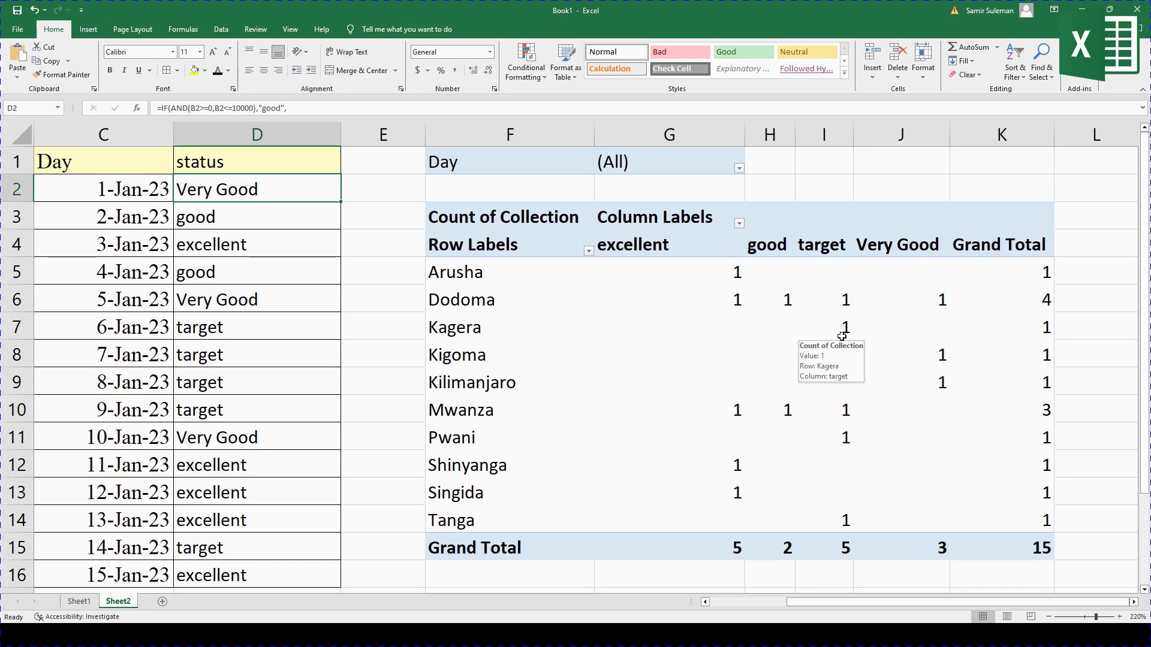
{"action": "mouse_move", "coordinate": [945, 332]}
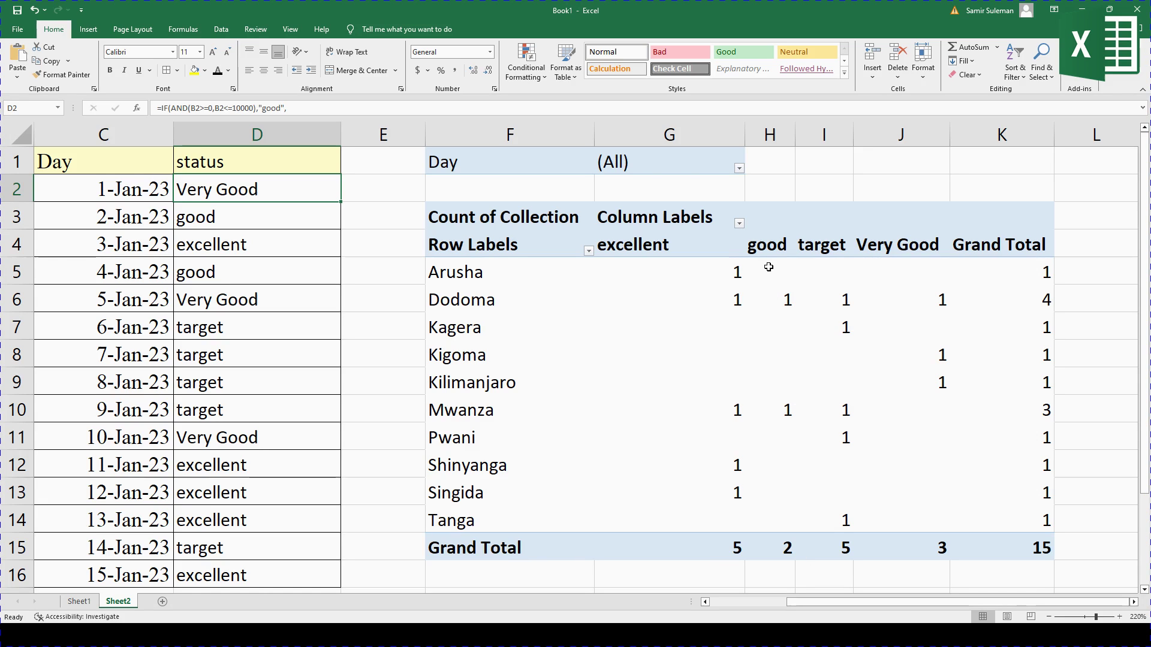
- Examine the PivotTable's Grand Total counts for excellent, good, target, Very Good and all statuses combined
{"action": "left_click", "coordinate": [633, 551]}
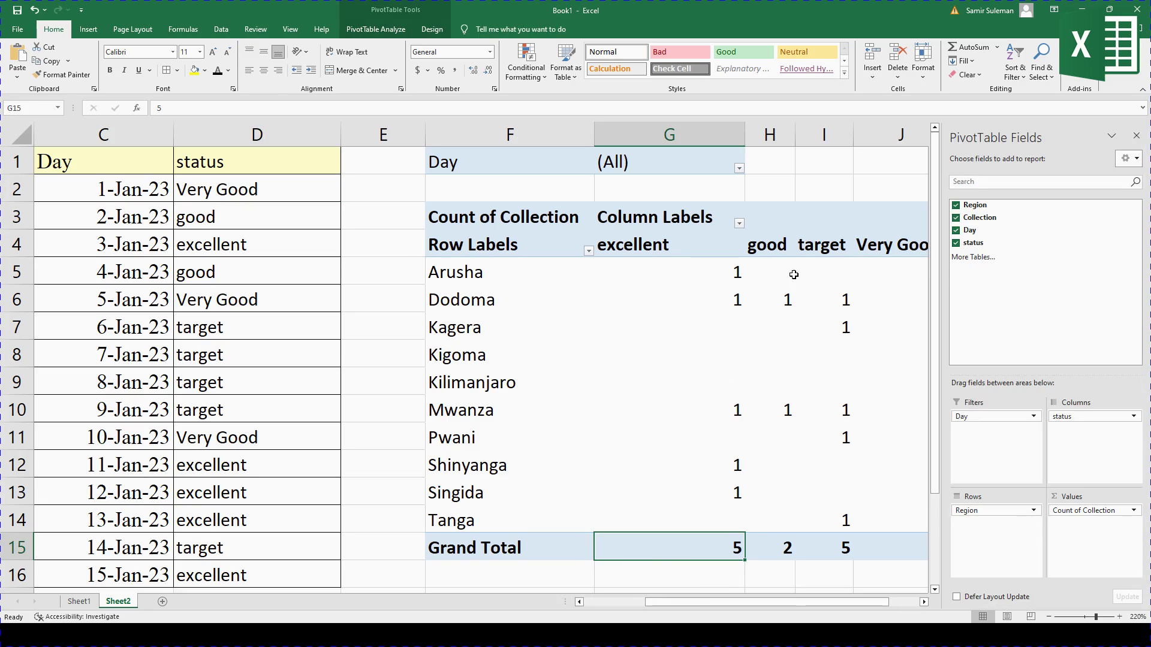
{"action": "left_click", "coordinate": [791, 540]}
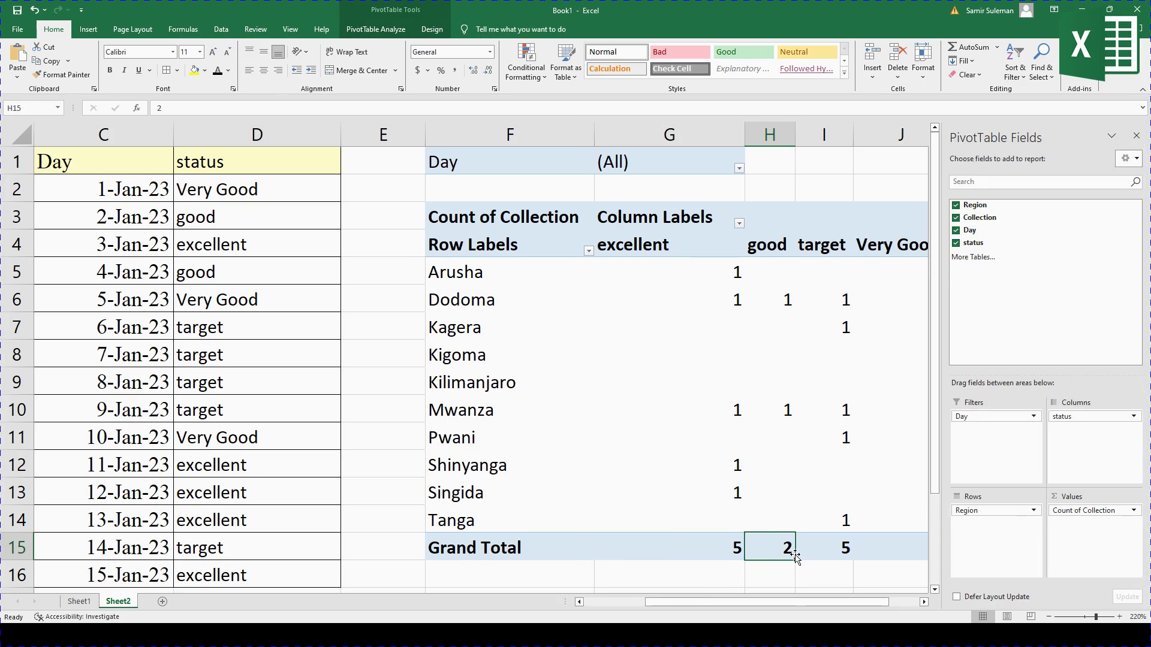
{"action": "left_click", "coordinate": [840, 549]}
{"action": "left_click_drag", "start_coordinate": [815, 603], "coordinate": [846, 603]}
{"action": "left_click_drag", "start_coordinate": [863, 549], "coordinate": [811, 550]}
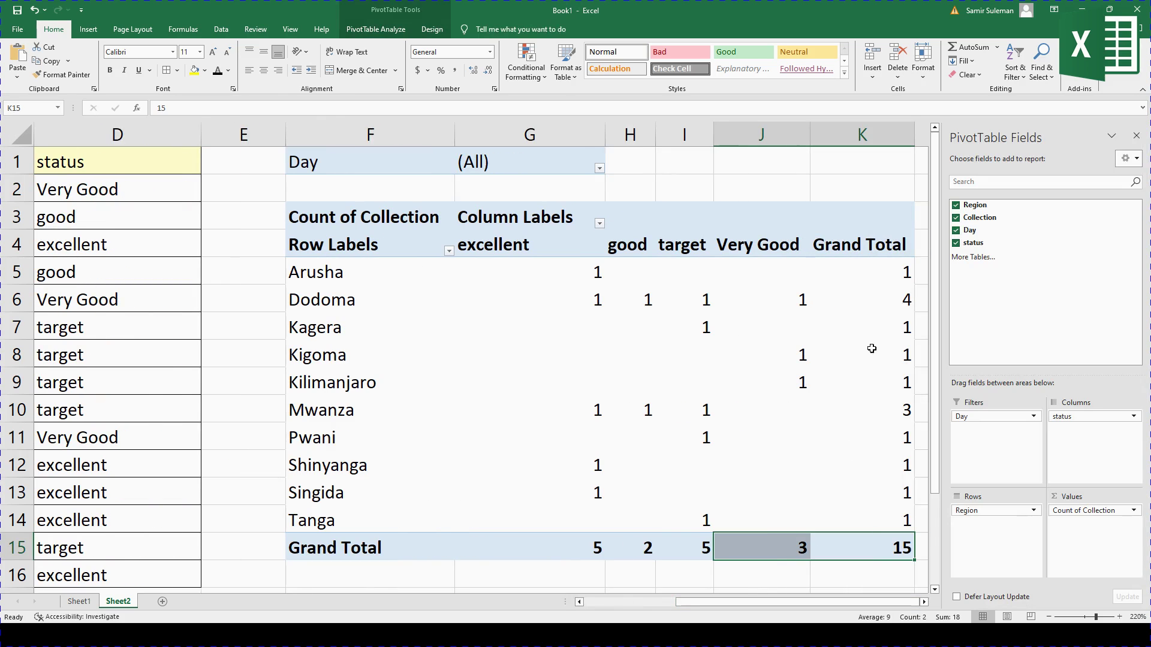
{"action": "mouse_move", "coordinate": [883, 602]}
{"action": "left_mouse_down"}
{"action": "mouse_move", "coordinate": [736, 608]}
{"action": "mouse_move", "coordinate": [870, 602]}
{"action": "left_mouse_up"}
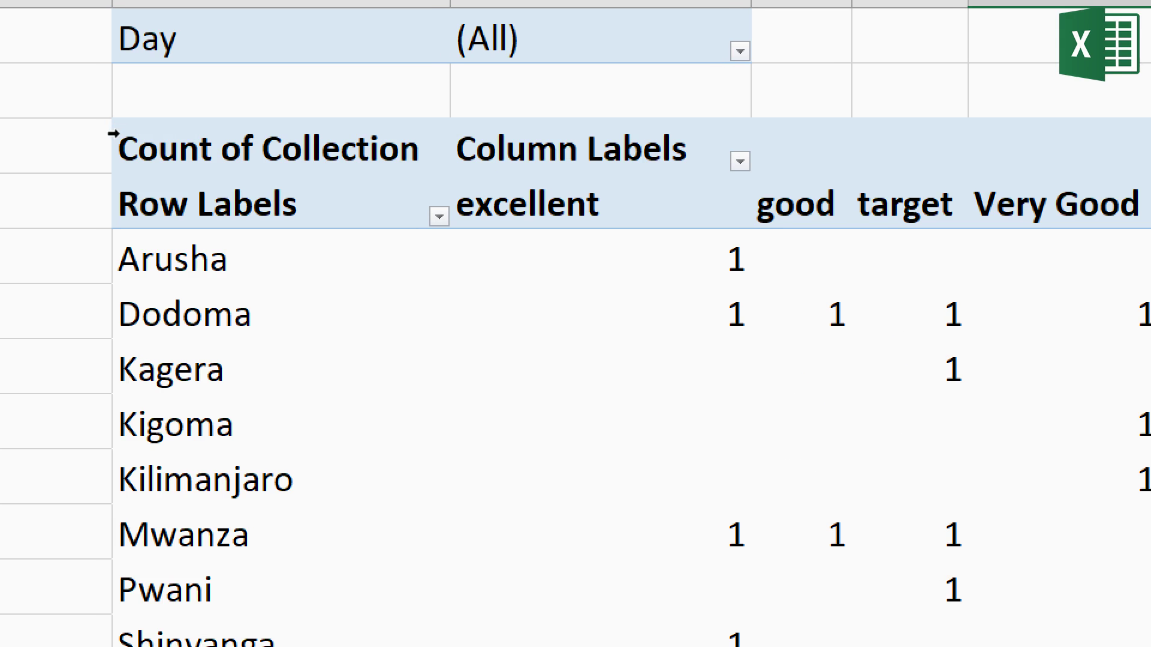
- Select the whole PivotTable and display its PivotTable field list
{"action": "left_click", "coordinate": [113, 134]}
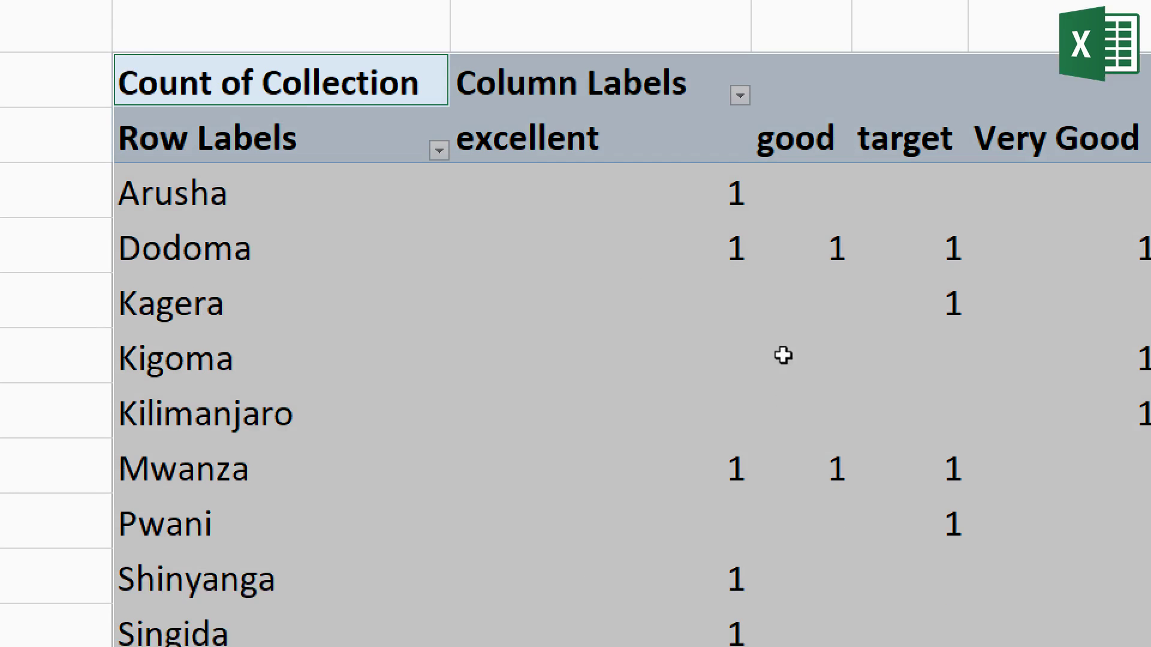
{"action": "right_click", "coordinate": [510, 297]}
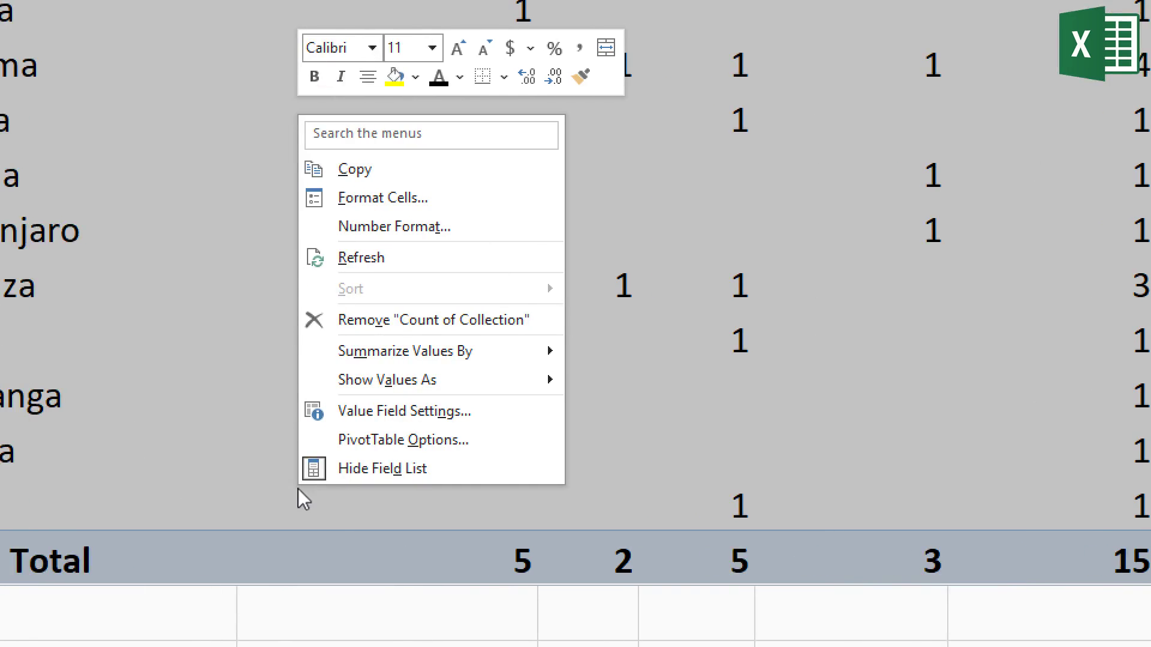
{"action": "left_click", "coordinate": [344, 472]}
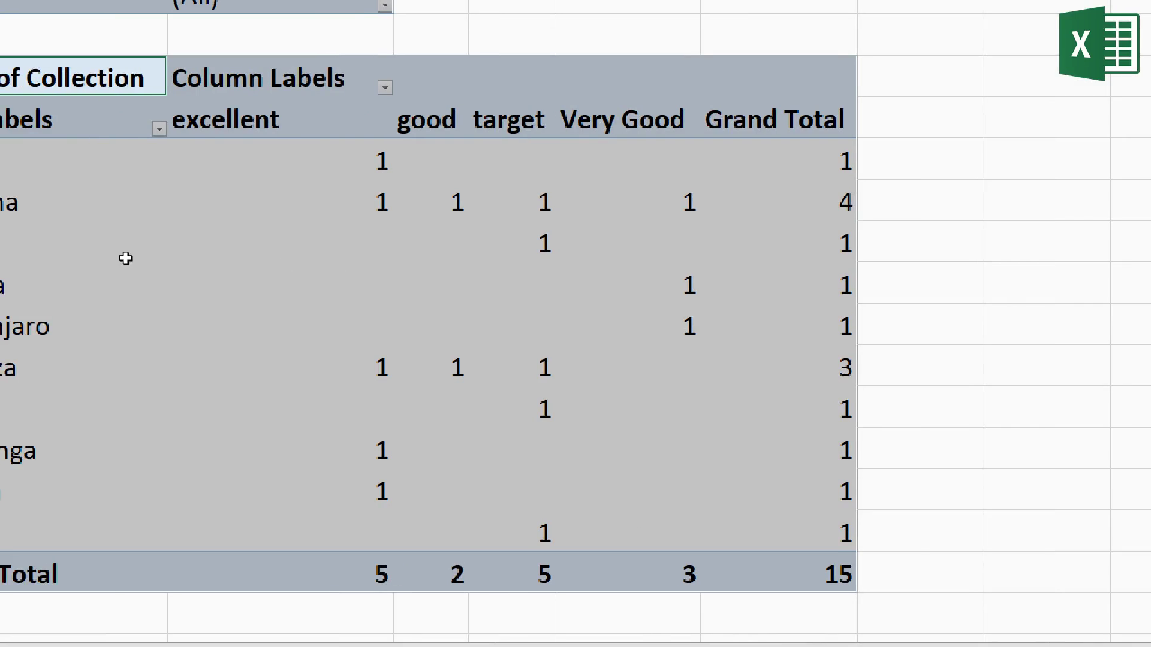
{"action": "right_click", "coordinate": [126, 258]}
{"action": "left_click", "coordinate": [160, 522]}
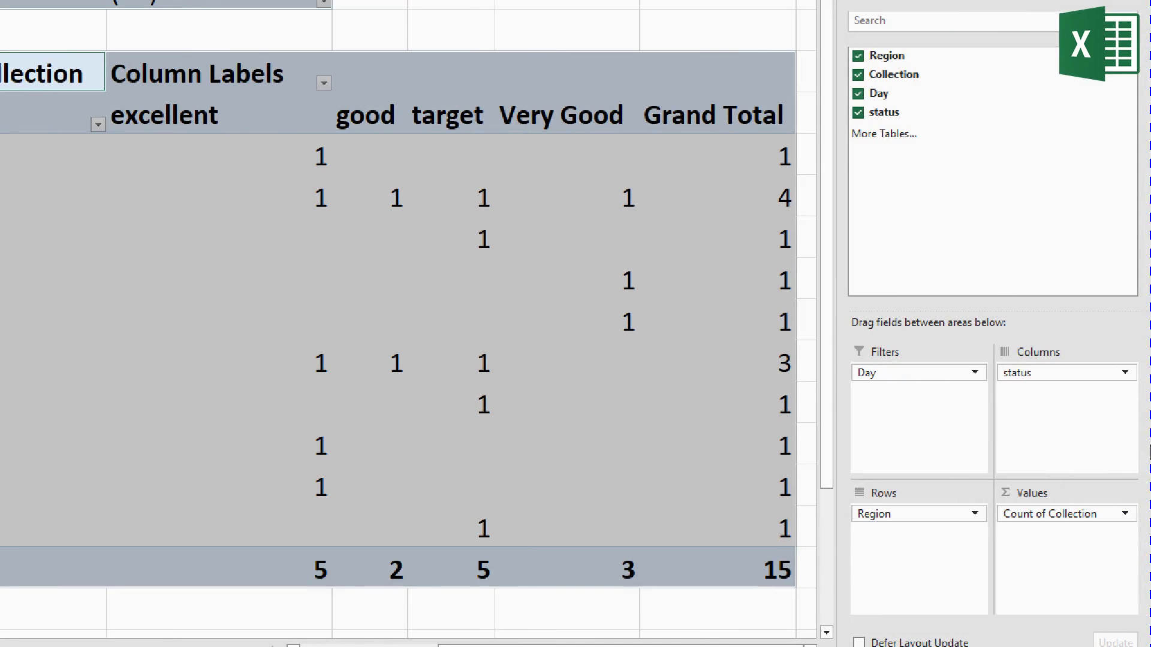
- Change the calculation that summarizes the Collection value field to Sum in its Value Field Settings
{"action": "left_click", "coordinate": [1109, 514]}
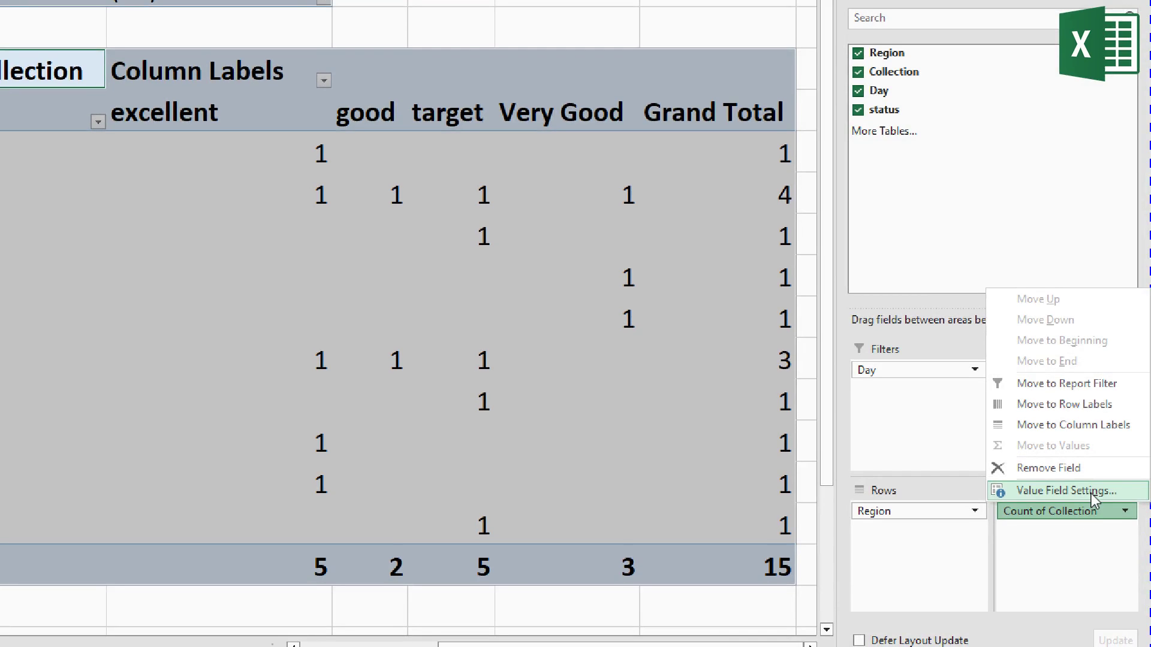
{"action": "left_click", "coordinate": [1079, 492]}
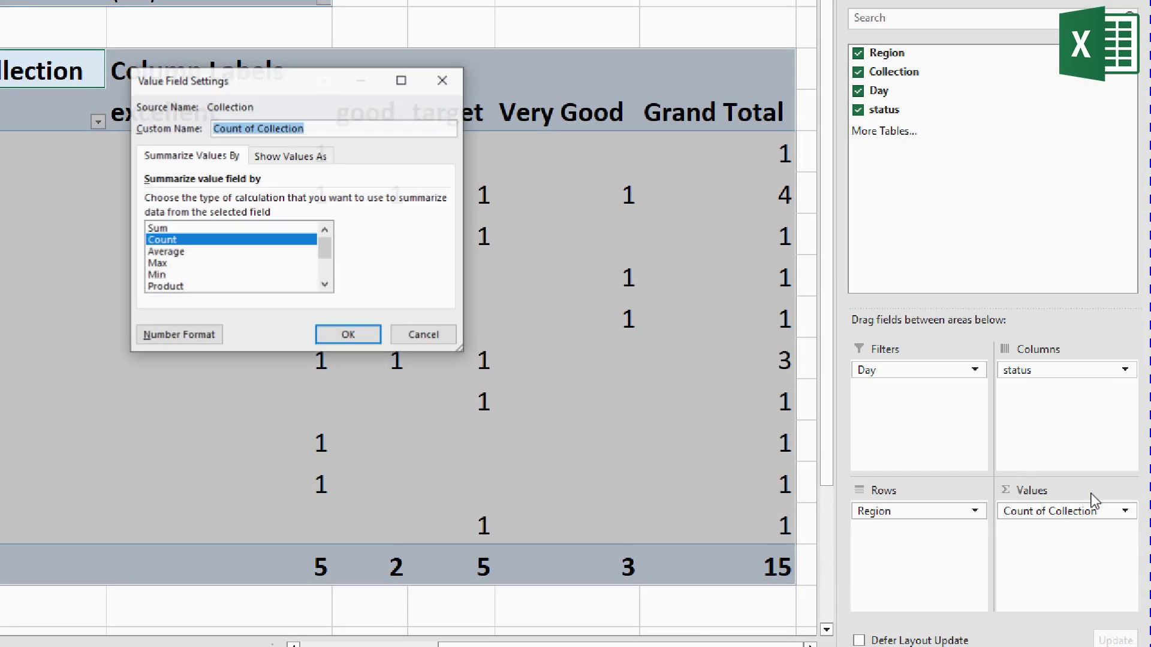
{"action": "left_click", "coordinate": [170, 230]}
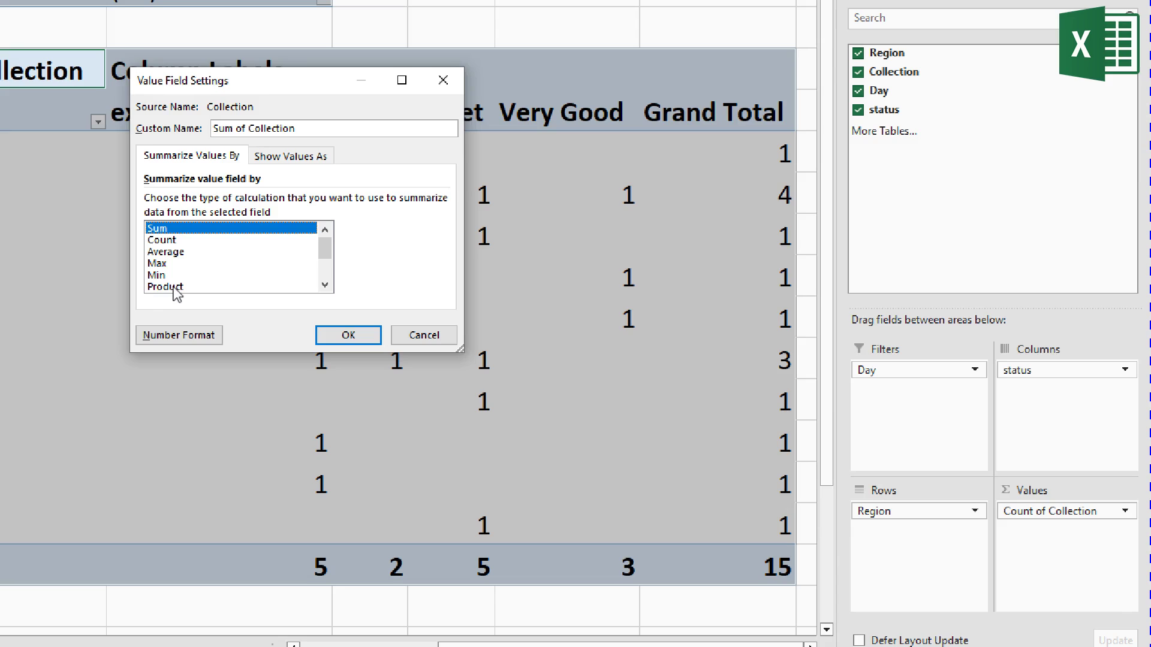
{"action": "left_click", "coordinate": [159, 240]}
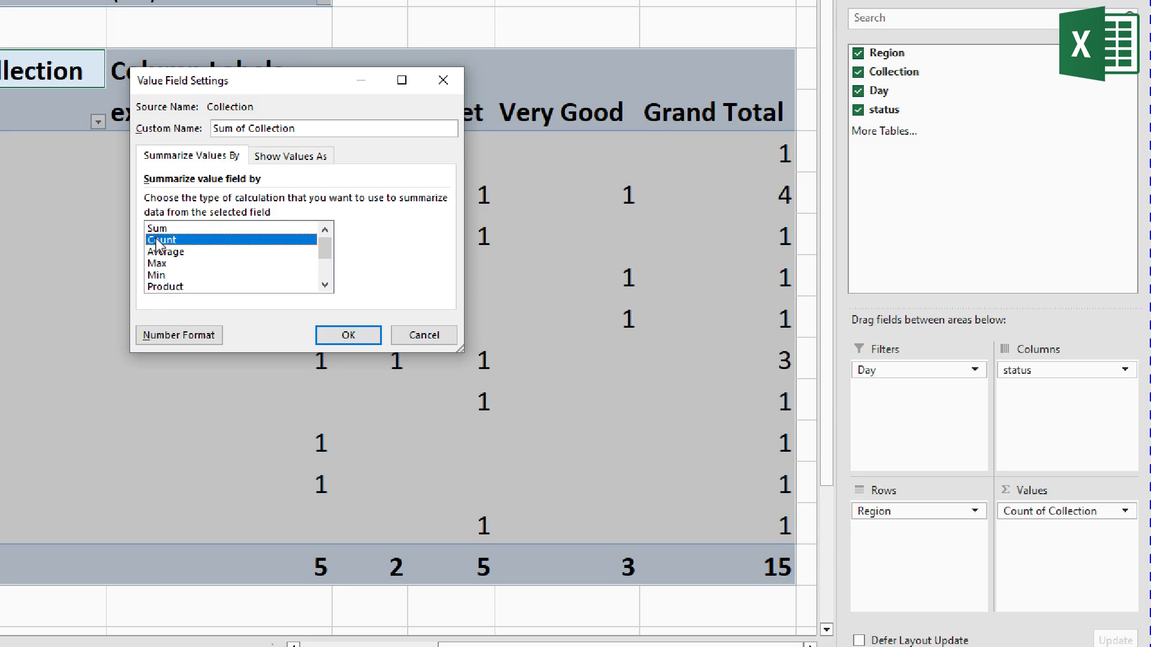
{"action": "left_click", "coordinate": [163, 228]}
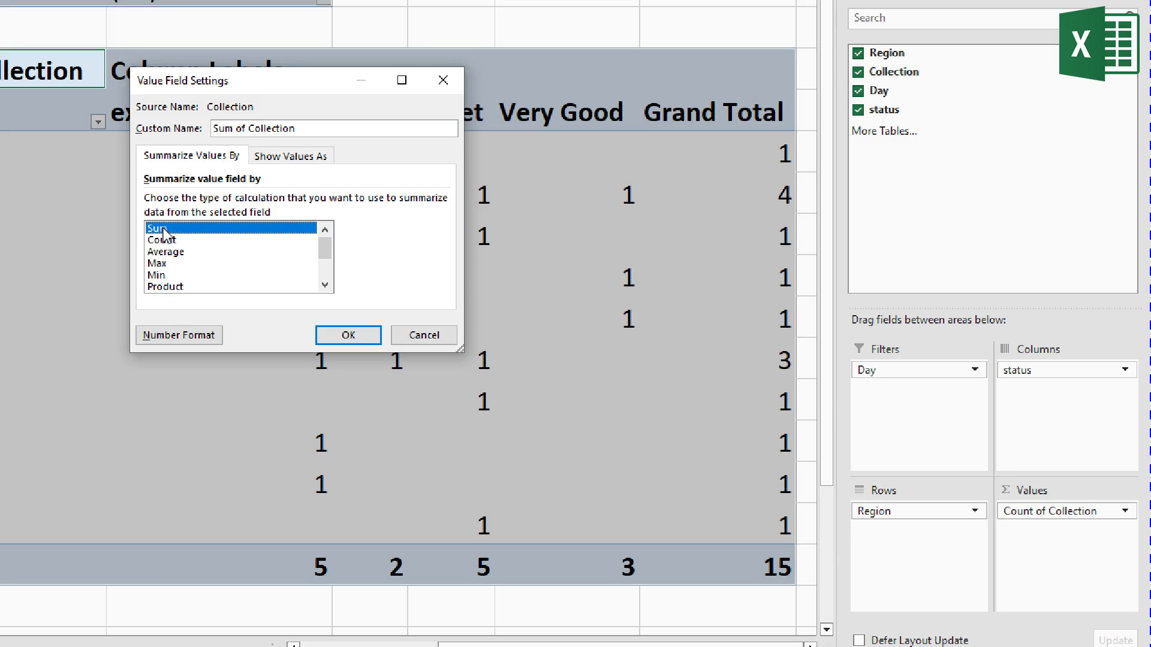
- Set the number format of the Collection value field to Currency with 0 decimal places
{"action": "left_click", "coordinate": [183, 339]}
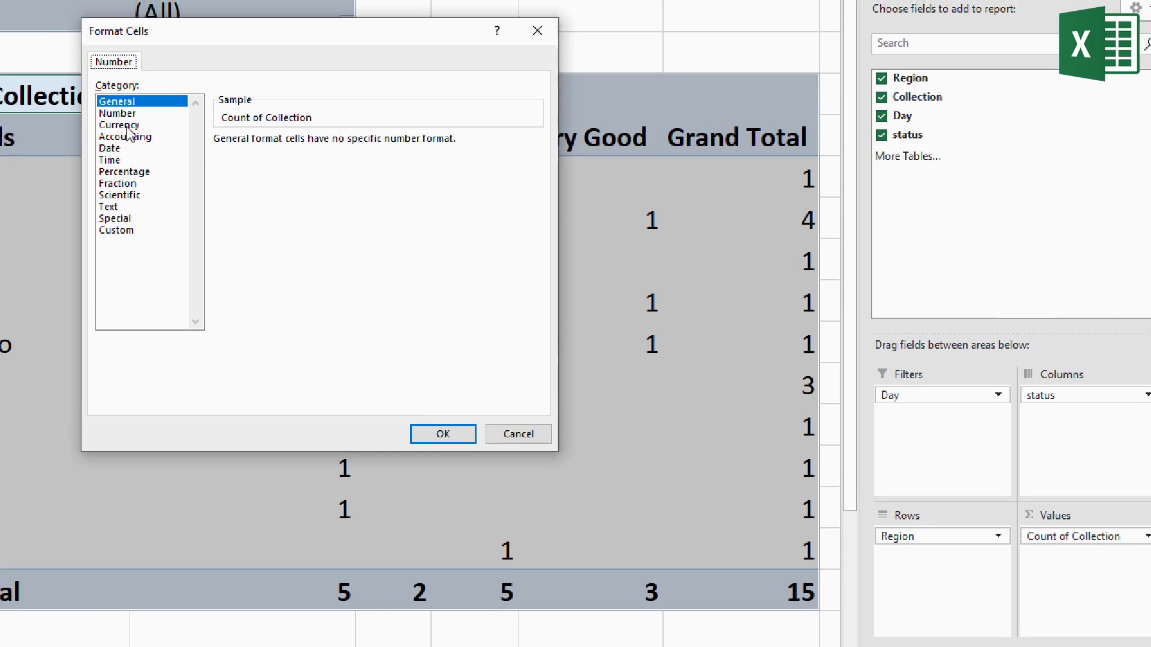
{"action": "left_click", "coordinate": [104, 100]}
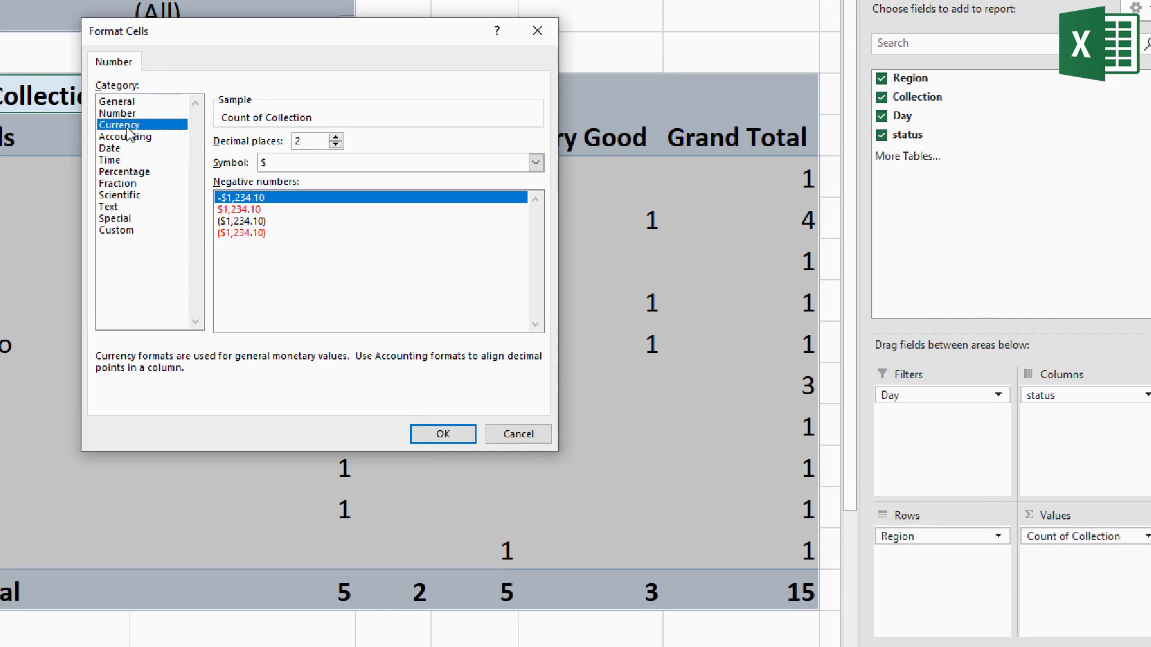
{"action": "left_click", "coordinate": [336, 138]}
{"action": "left_click", "coordinate": [336, 144]}
{"action": "left_click", "coordinate": [336, 144]}
{"action": "left_click", "coordinate": [336, 145]}
- Choose TZS as the currency symbol and apply the number format and value field settings to the PivotTable
{"action": "left_click", "coordinate": [315, 163]}
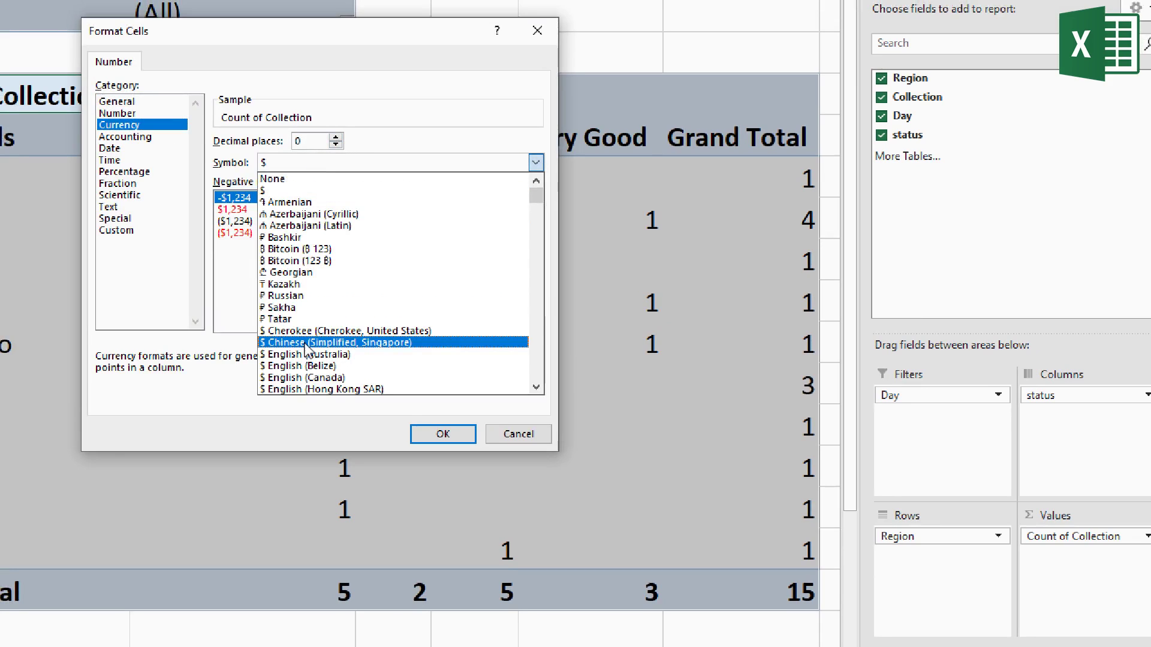
{"action": "scroll", "coordinate": [308, 339], "scroll_direction": "down", "scroll_amount": 20}
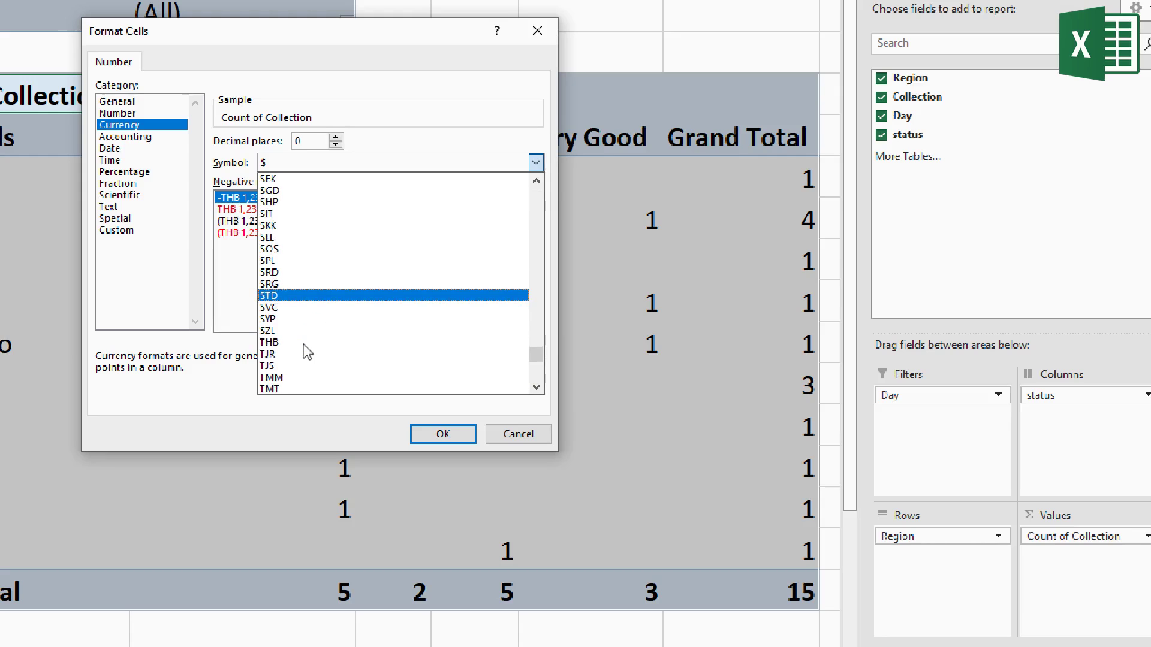
{"action": "scroll", "coordinate": [304, 348], "scroll_direction": "down", "scroll_amount": 3}
{"action": "left_click", "coordinate": [268, 390]}
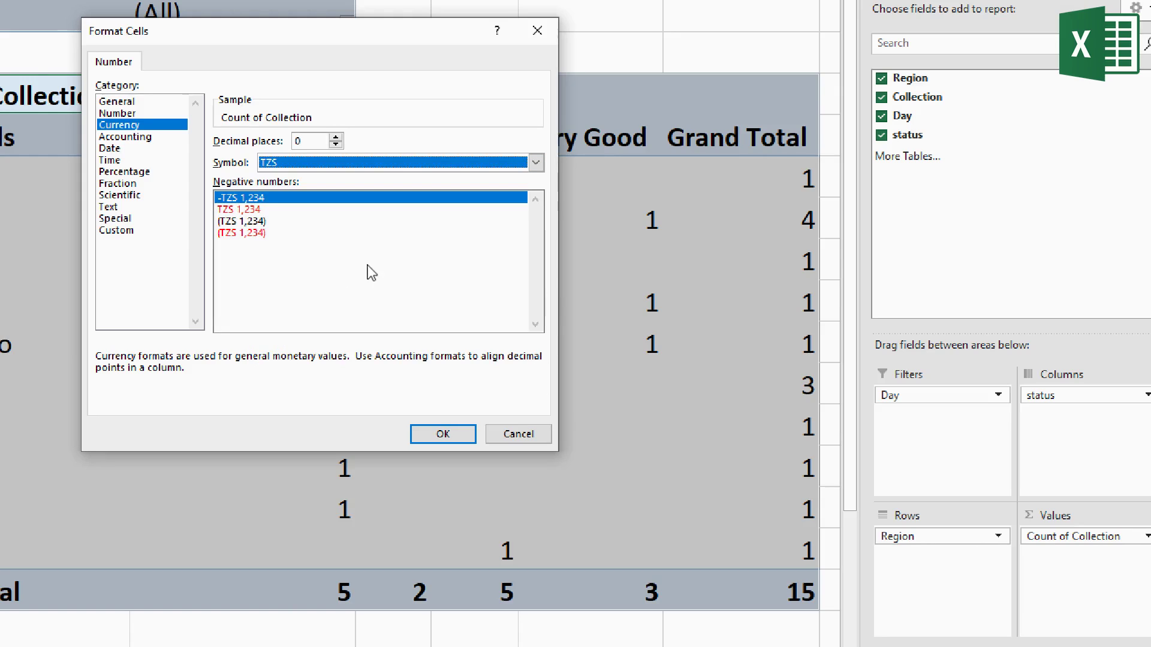
{"action": "left_click", "coordinate": [444, 435]}
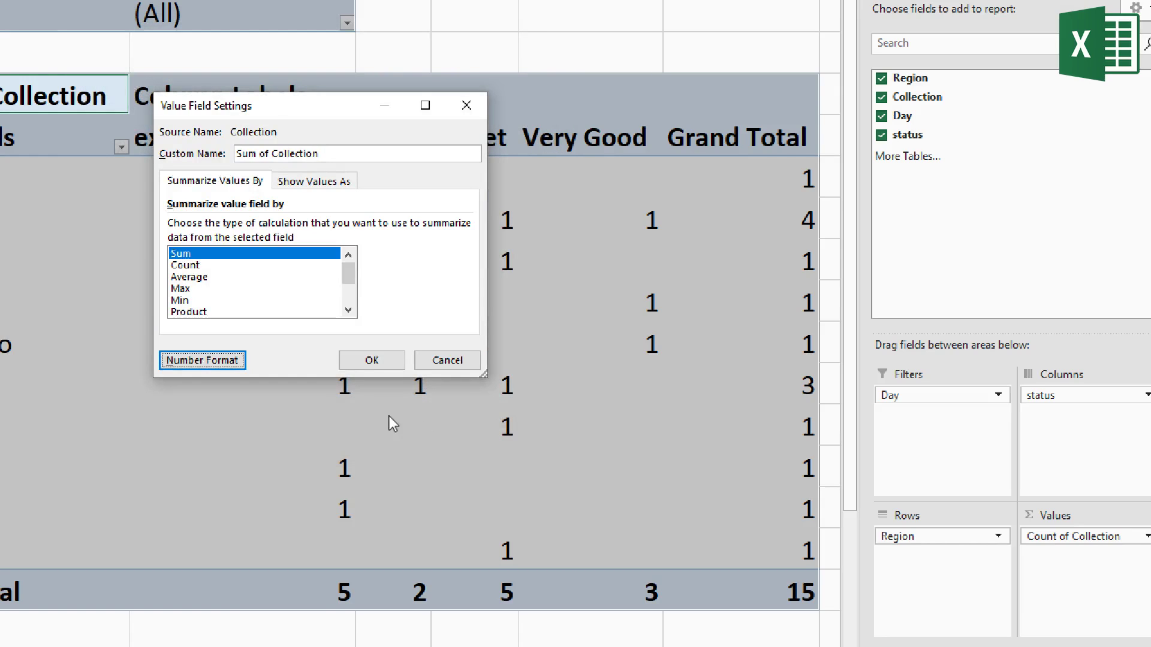
{"action": "left_click", "coordinate": [378, 361]}
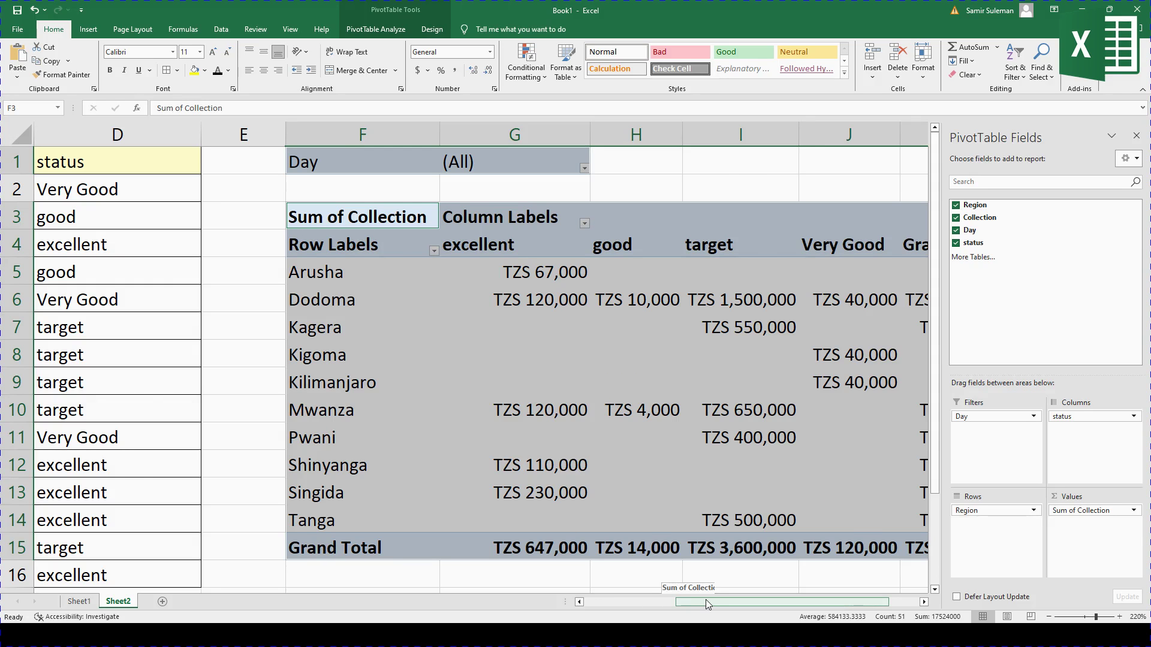
- Apply the green Light PivotTable style with outlined header and Grand Total rows to the whole PivotTable
{"action": "mouse_move", "coordinate": [706, 600]}
{"action": "left_mouse_down"}
{"action": "mouse_move", "coordinate": [735, 600]}
{"action": "mouse_move", "coordinate": [694, 591]}
{"action": "mouse_move", "coordinate": [725, 600]}
{"action": "left_mouse_up"}
{"action": "left_click", "coordinate": [462, 372]}
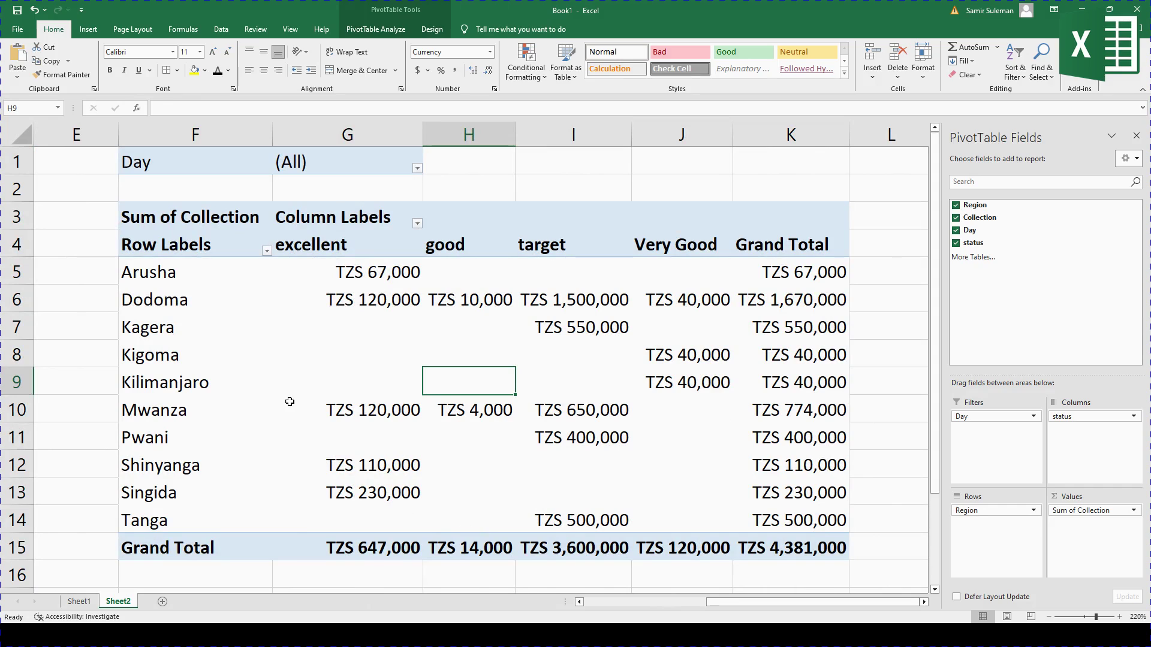
{"action": "left_click", "coordinate": [363, 279]}
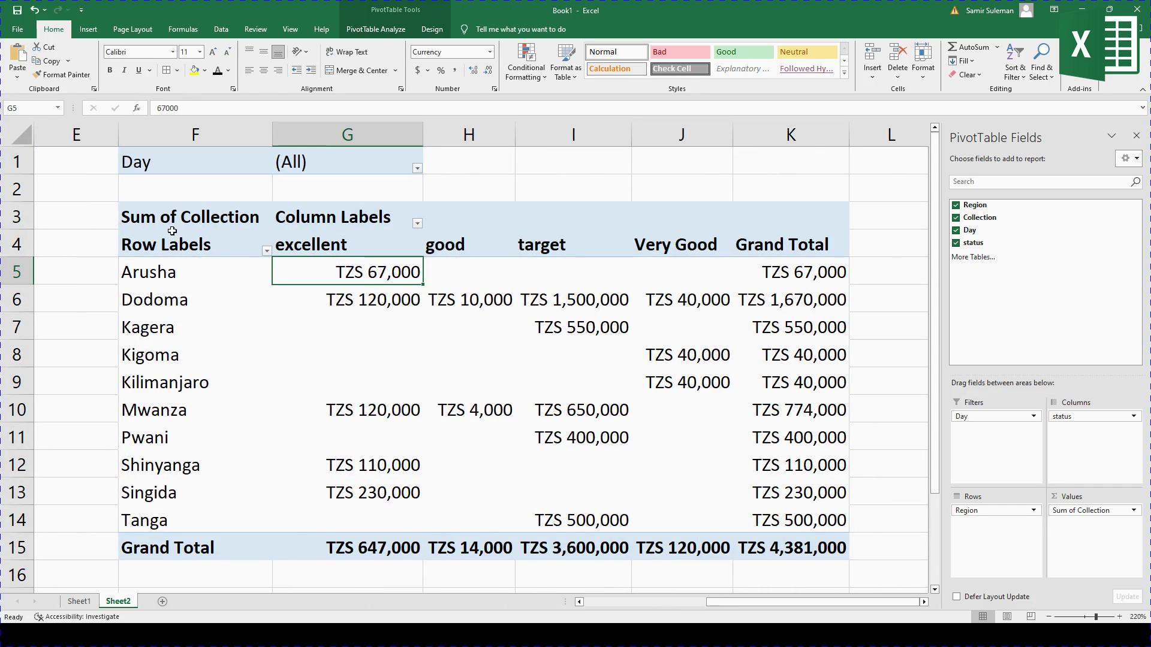
{"action": "left_click", "coordinate": [140, 220]}
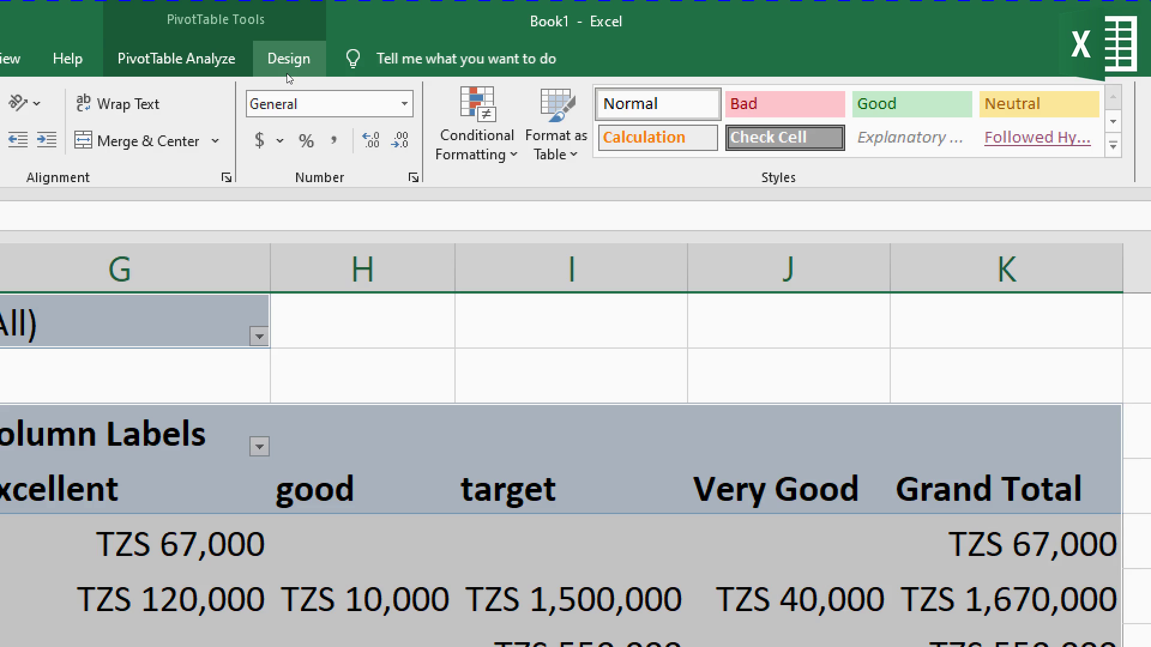
{"action": "left_click", "coordinate": [432, 31]}
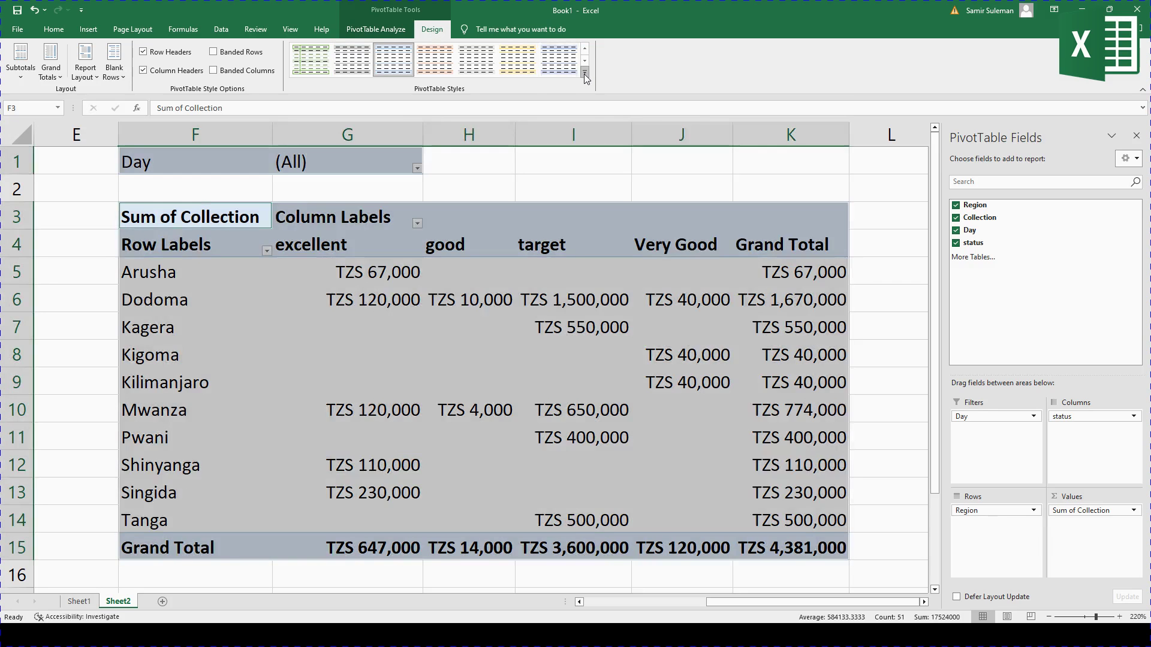
{"action": "left_click", "coordinate": [584, 72]}
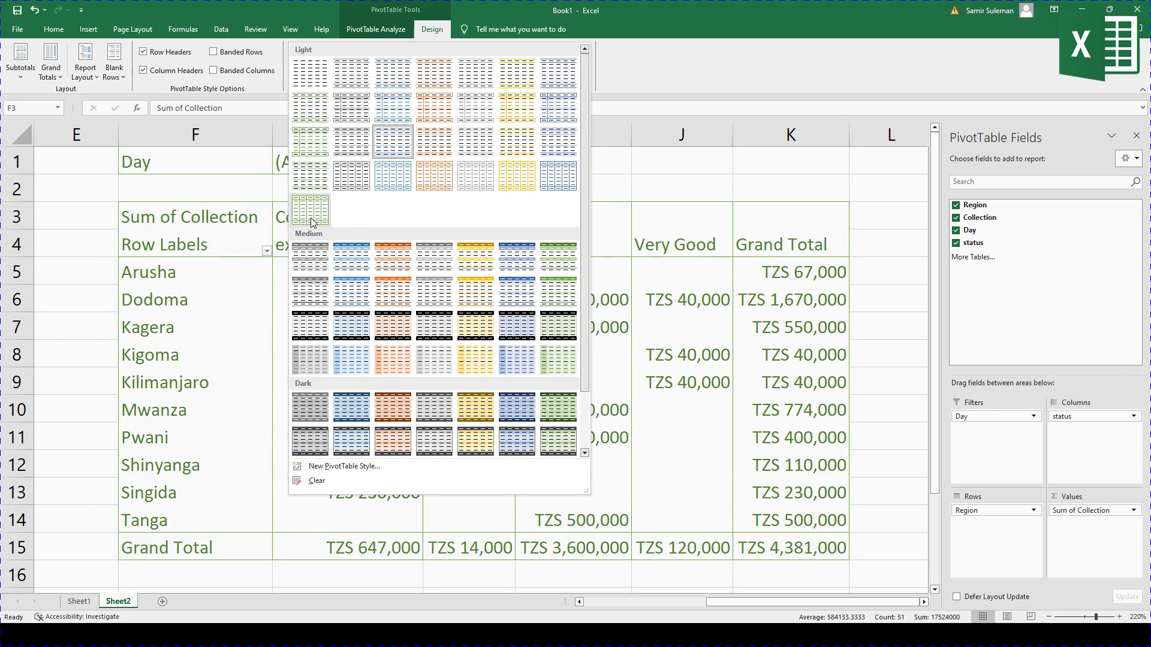
{"action": "left_click", "coordinate": [317, 160]}
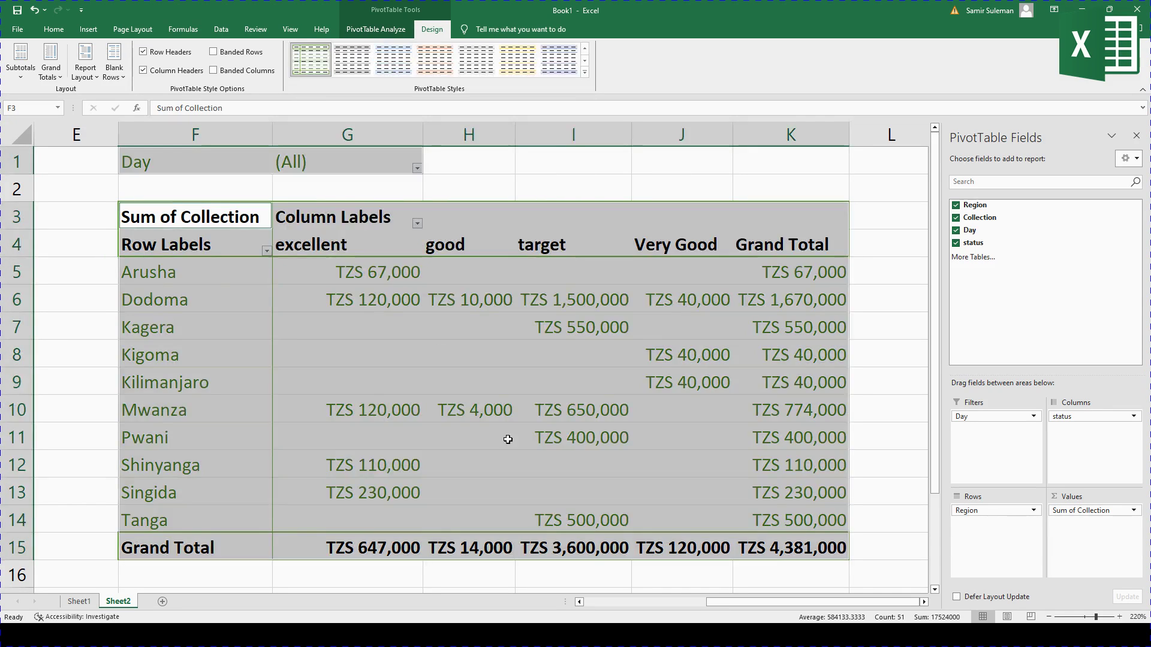
{"action": "left_click", "coordinate": [570, 461]}
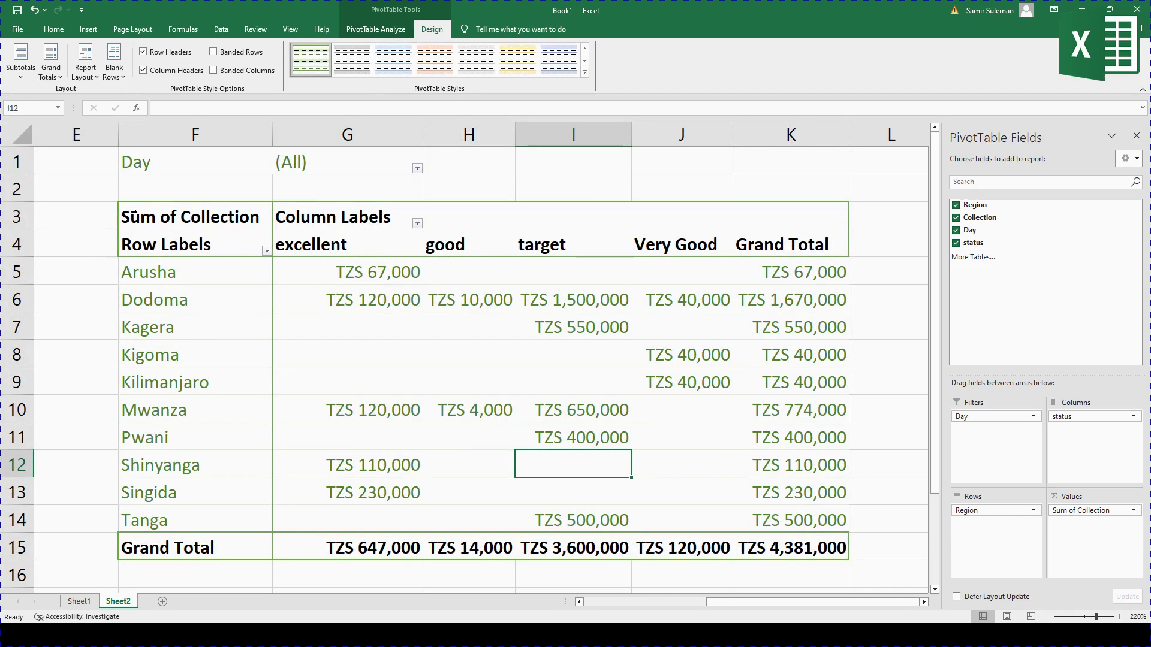
- Copy the whole PivotTable including its Day filter, then switch to Word and create a blank document
{"action": "left_click", "coordinate": [128, 210]}
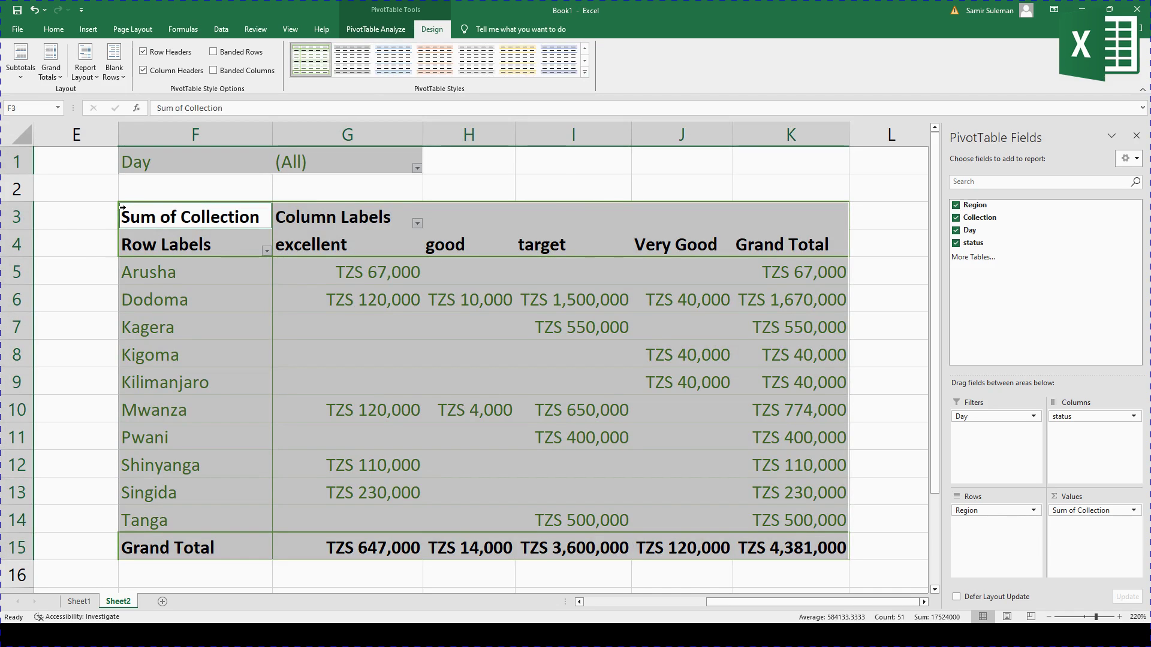
{"action": "key", "text": "ctrl+c"}
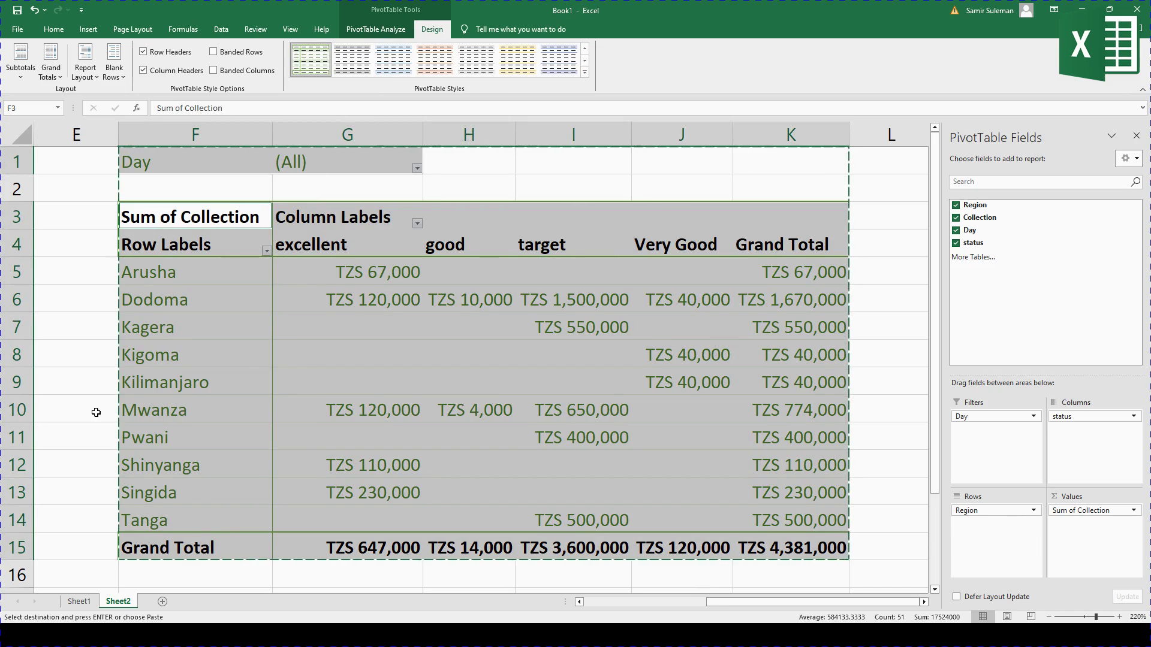
{"action": "key", "text": "super"}
{"action": "type", "text": "wor"}
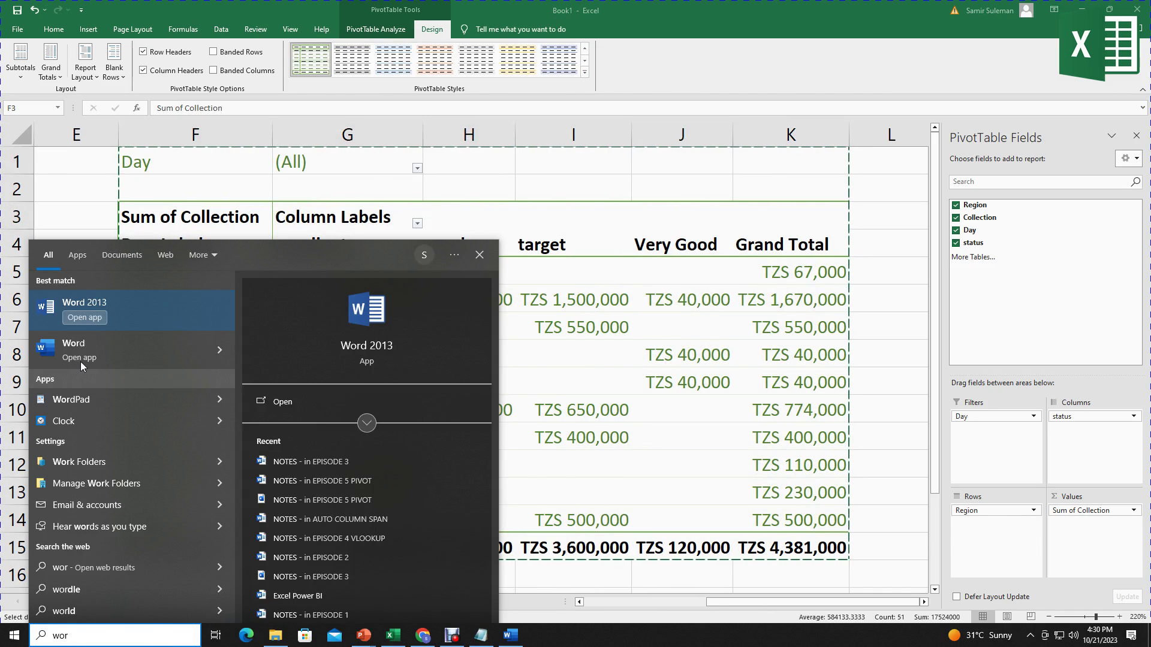
{"action": "left_click", "coordinate": [80, 361]}
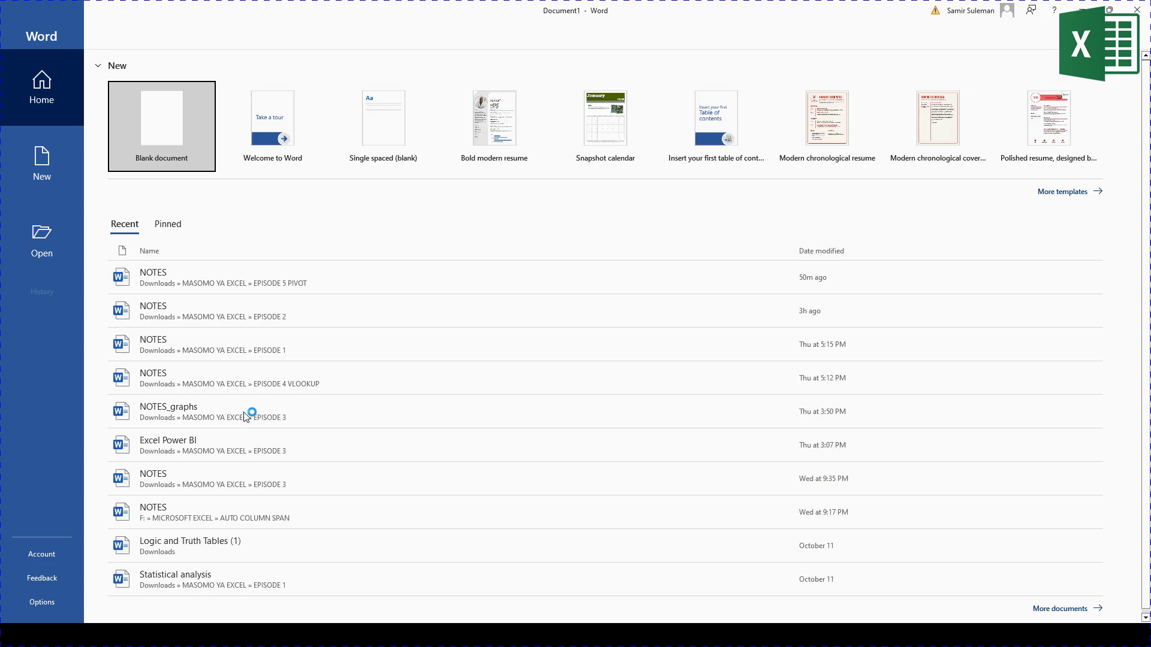
{"action": "left_click", "coordinate": [168, 142]}
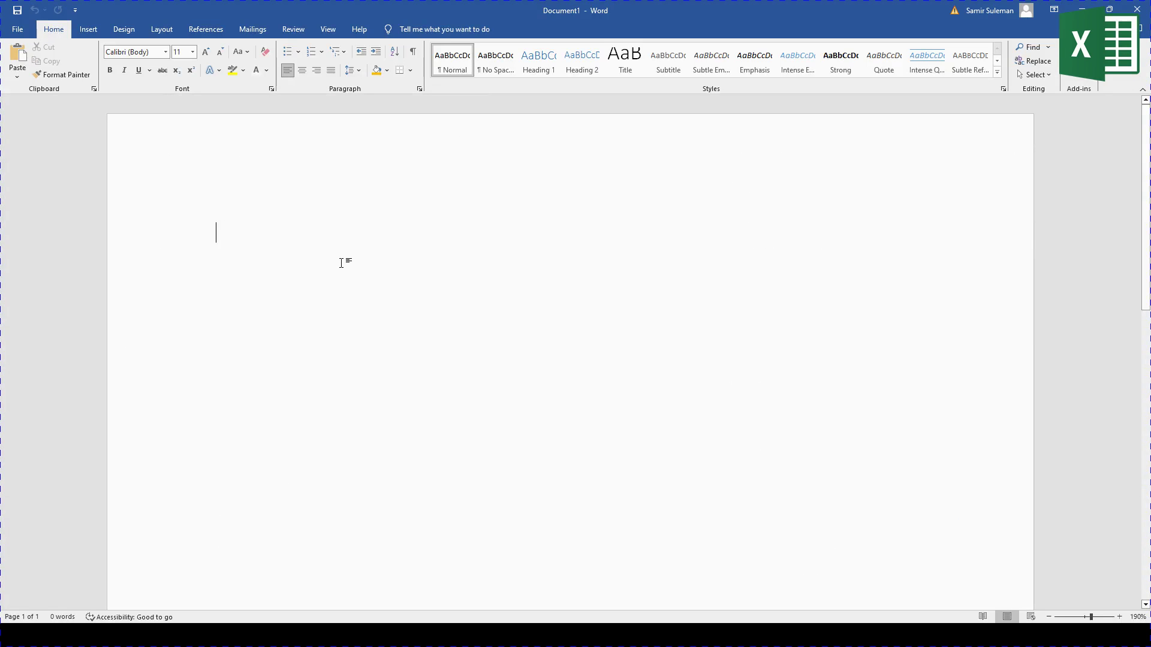
- Enter the text "hdjhhdssd" in the blank document and paste the copied PivotTable after it
{"action": "type", "text": "hdjhhdssd"}
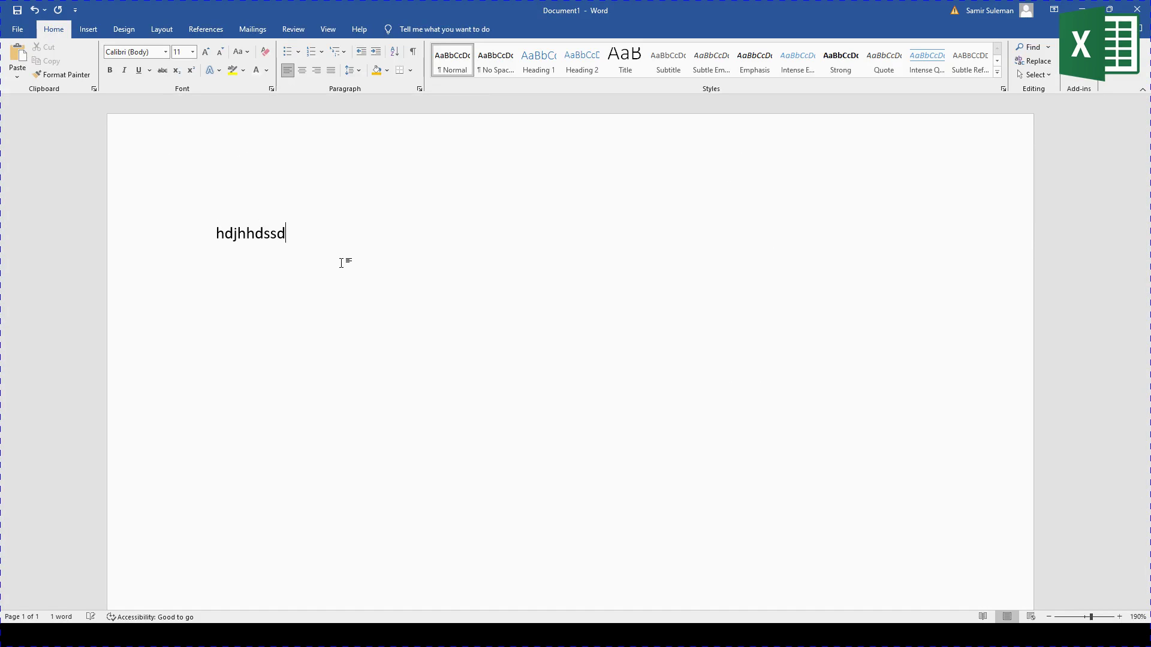
{"action": "key", "text": "ctrl+v"}
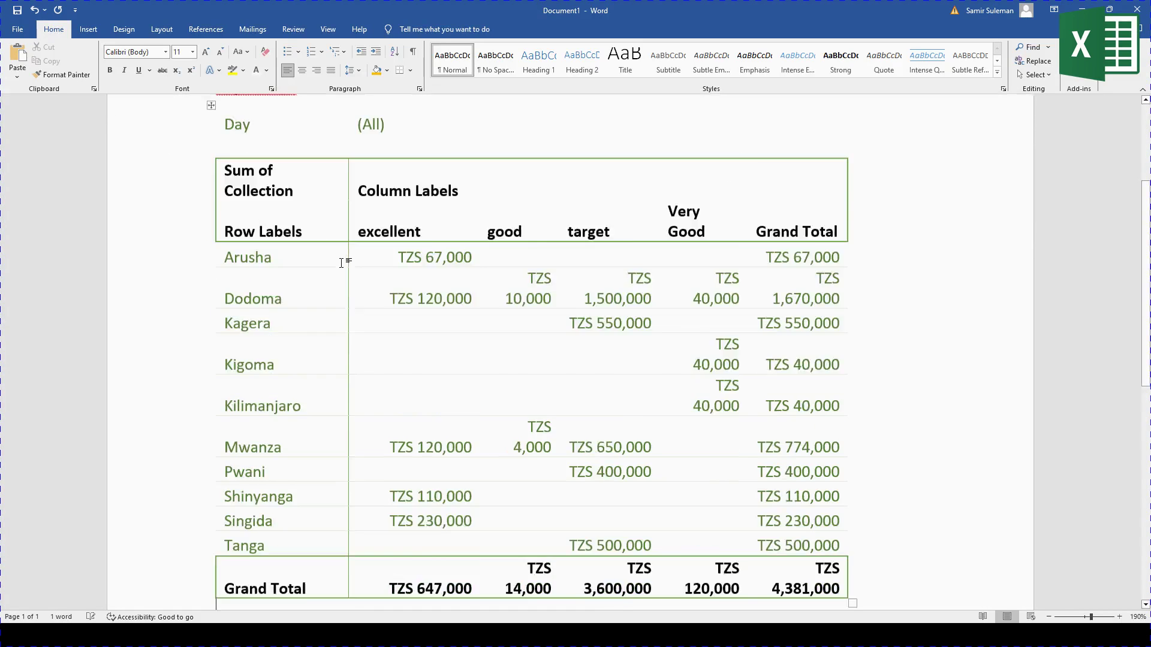
{"action": "left_click", "coordinate": [520, 257]}
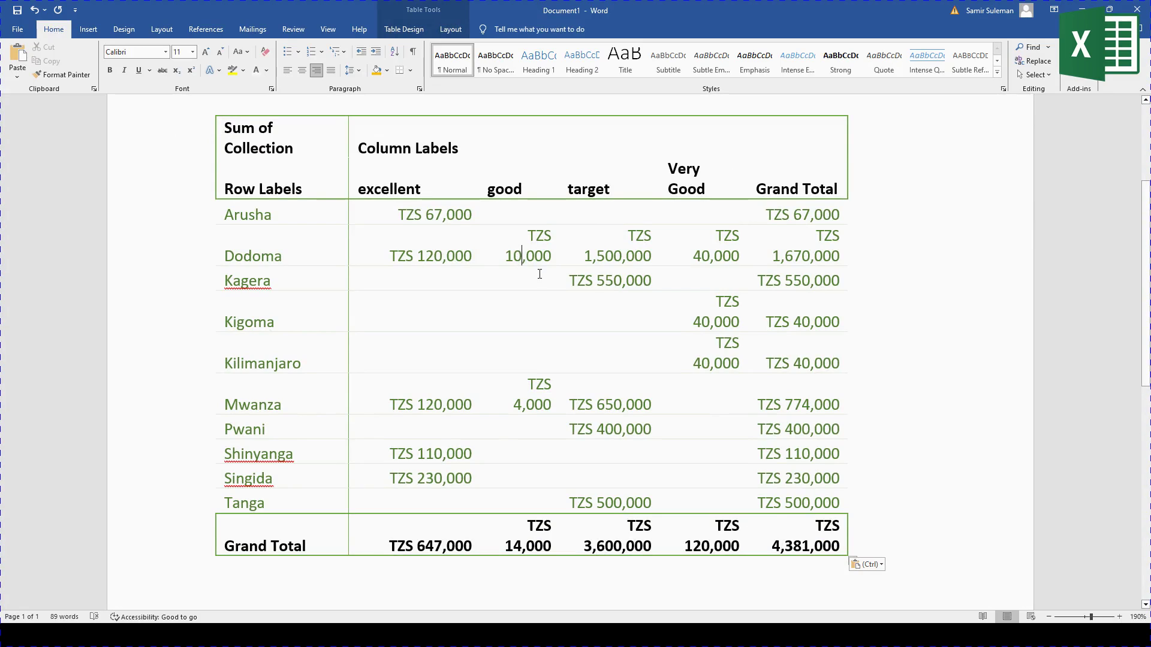
- Browse the available table styles for the pasted table, previewing some such as Table Grid Light
{"action": "left_click", "coordinate": [406, 28]}
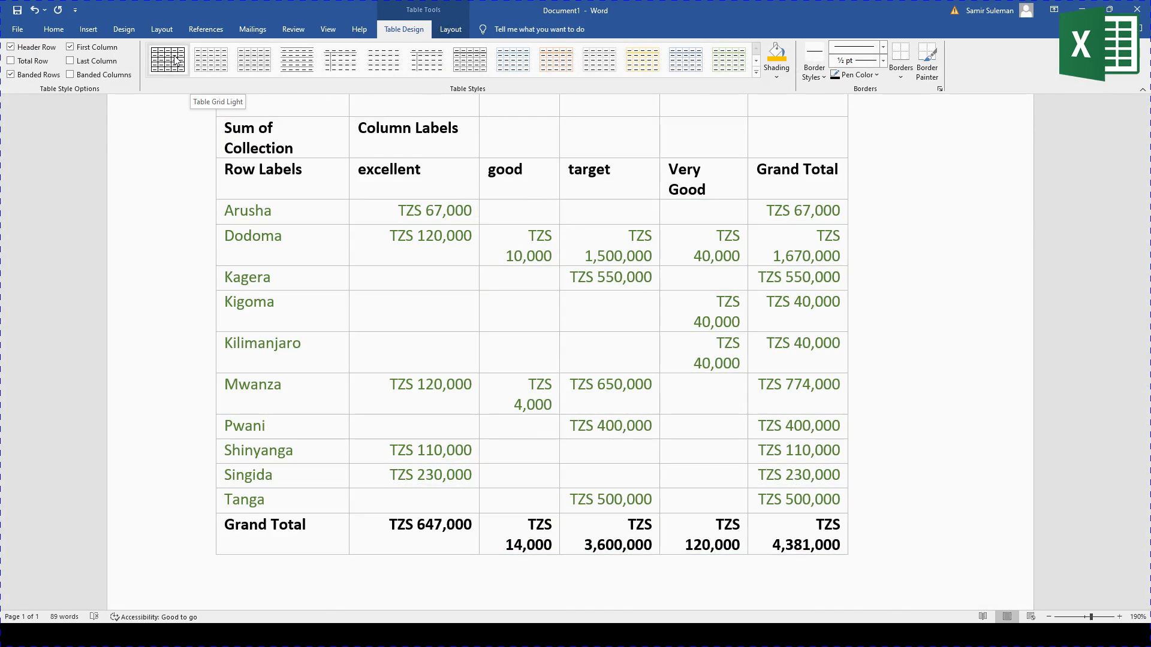
{"action": "left_click", "coordinate": [328, 29]}
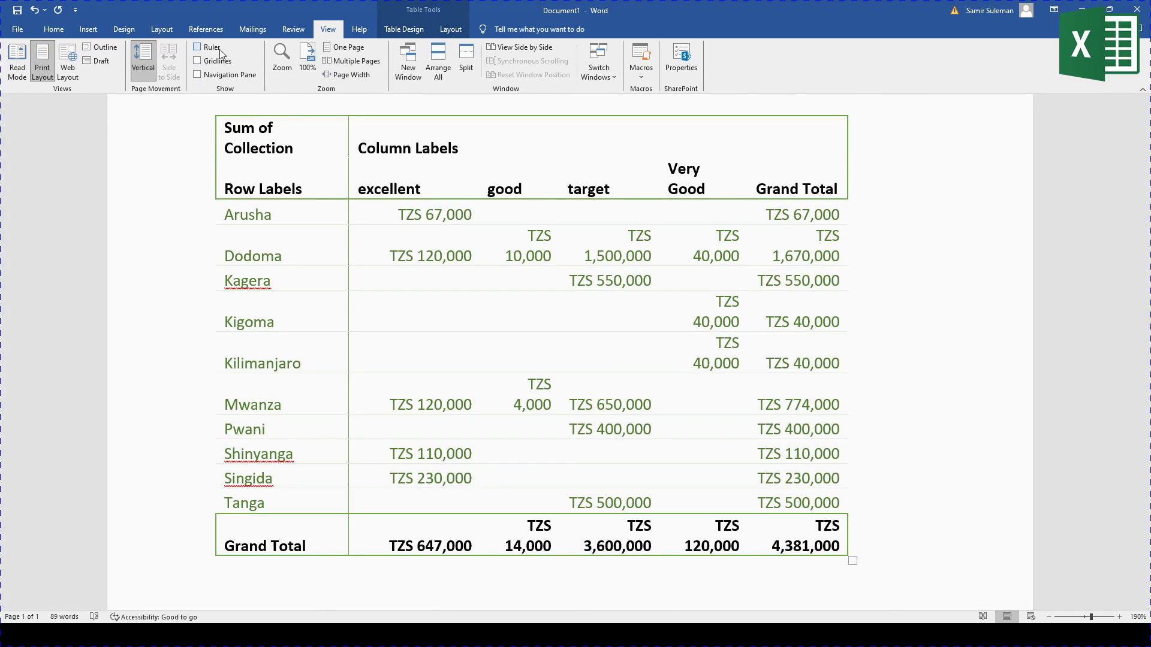
{"action": "left_click", "coordinate": [404, 29]}
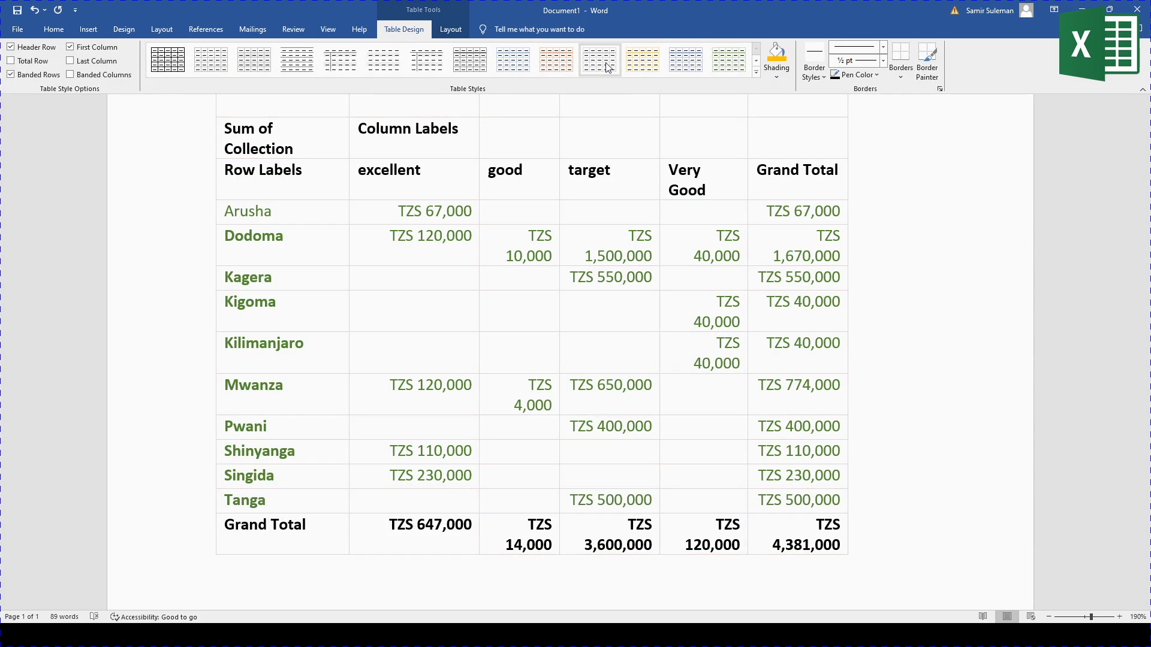
{"action": "left_click", "coordinate": [756, 61]}
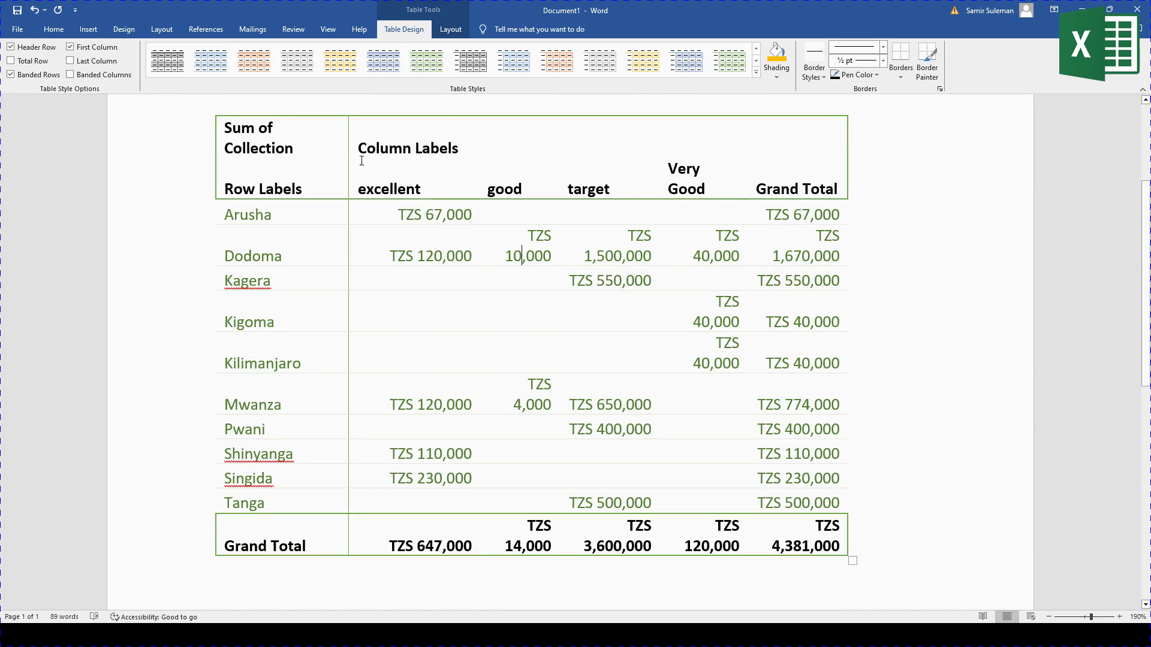
- Shade the table's two header rows, from Sum of Collection through Grand Total, dark blue and make their text white
{"action": "triple_click", "coordinate": [738, 162]}
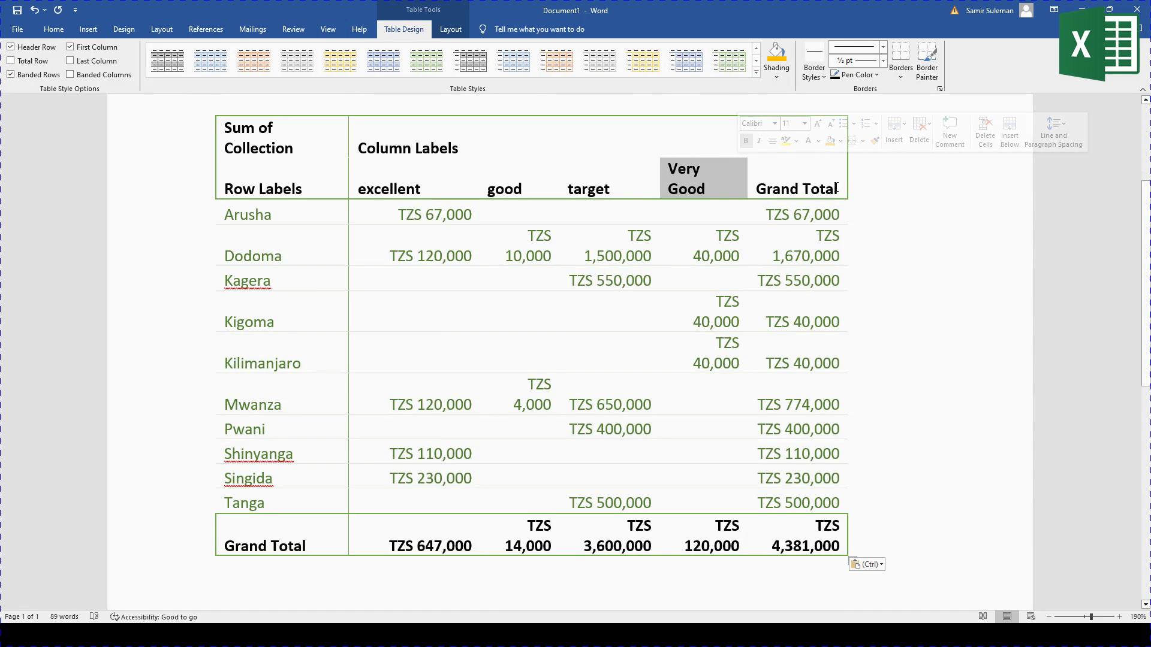
{"action": "left_click_drag", "start_coordinate": [836, 188], "coordinate": [160, 141]}
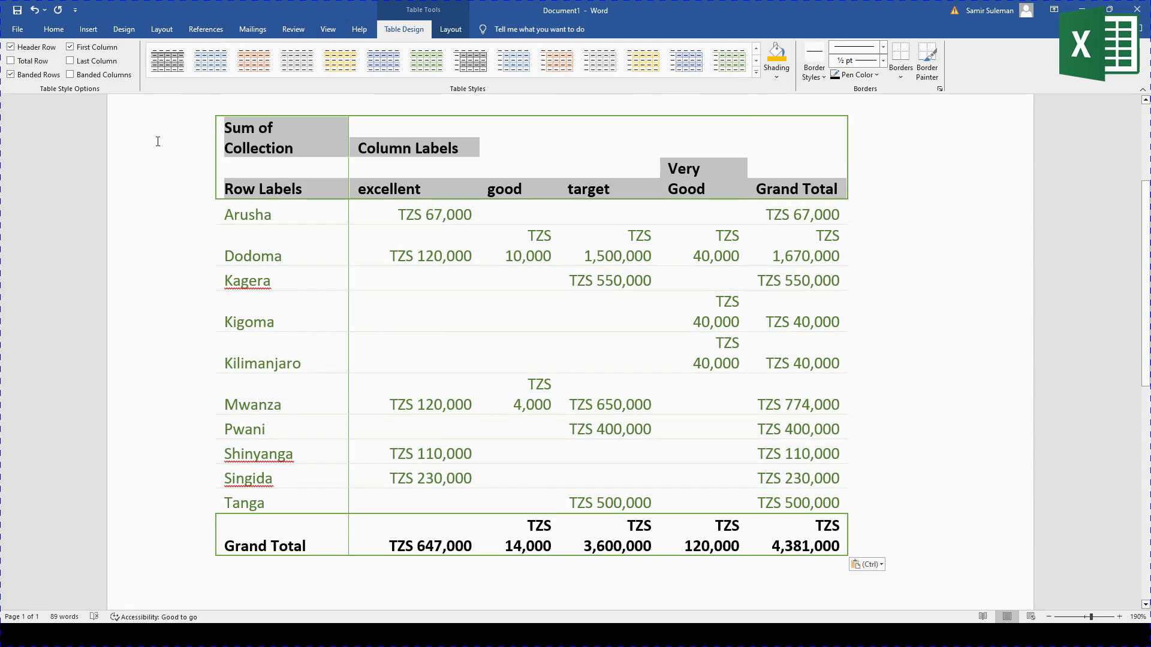
{"action": "left_click", "coordinate": [778, 78]}
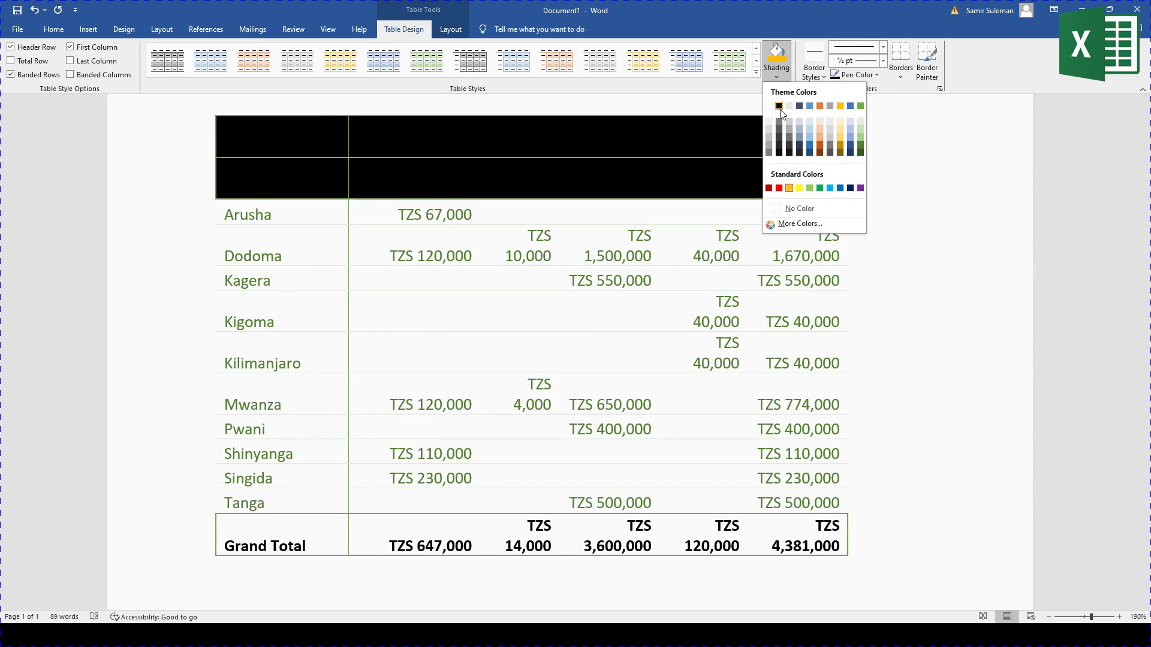
{"action": "left_click", "coordinate": [810, 146]}
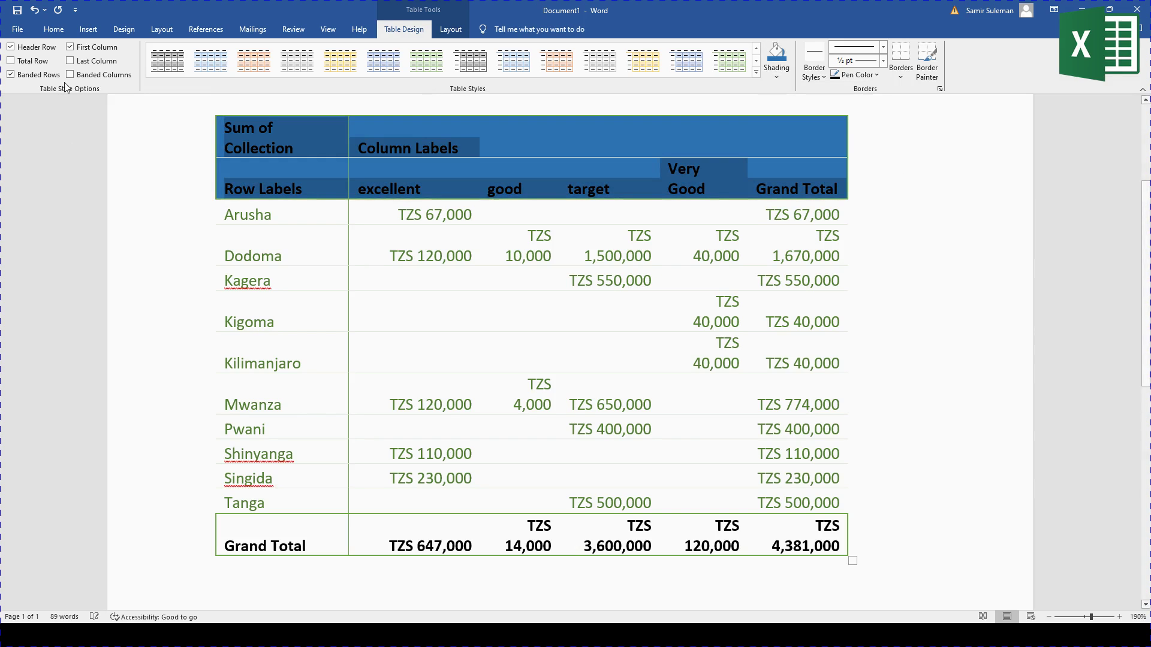
{"action": "left_click", "coordinate": [53, 29]}
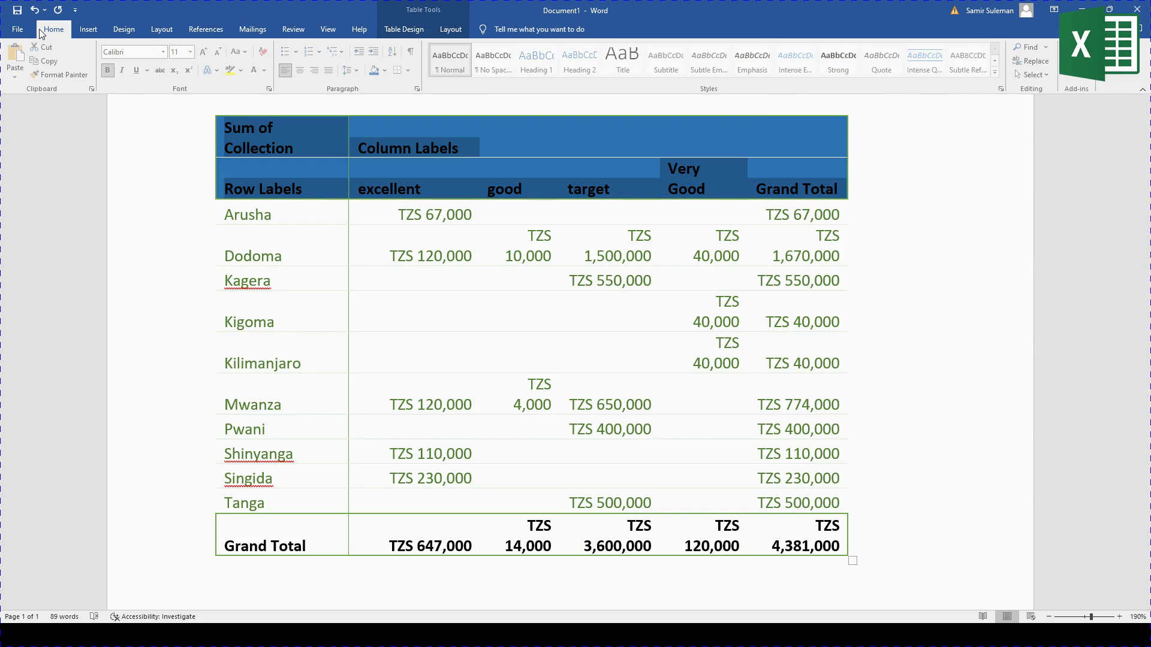
{"action": "left_click", "coordinate": [267, 71]}
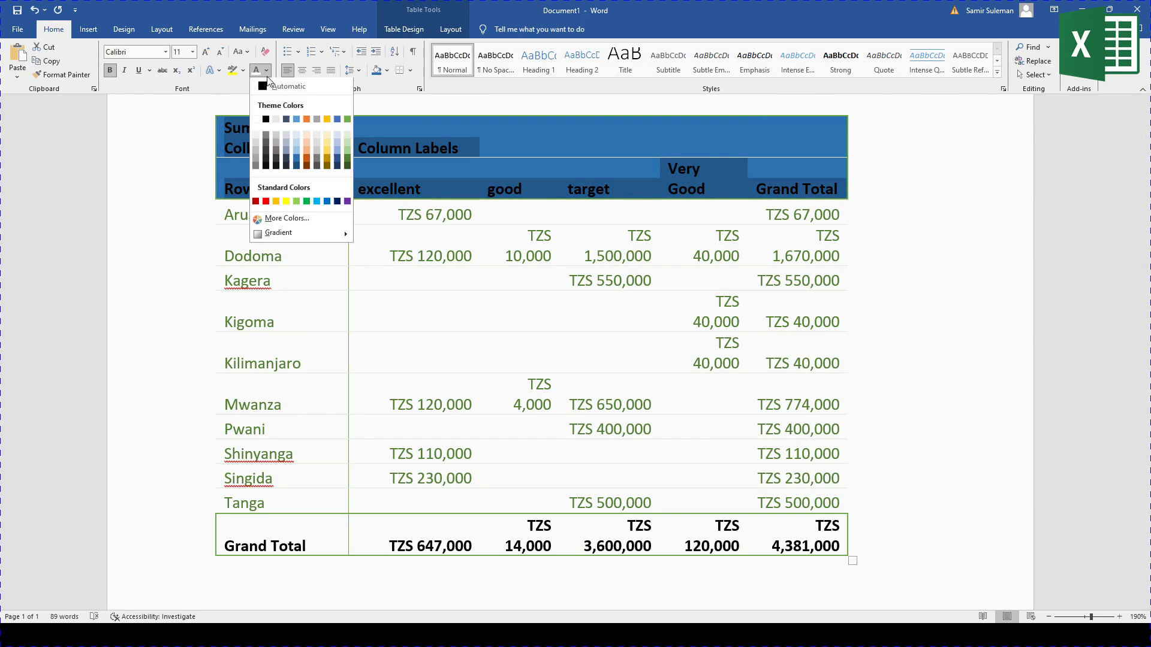
{"action": "left_click", "coordinate": [255, 121]}
- Shade the region name cells from Arusha to Tanga black and set their text color to yellow
{"action": "left_click_drag", "start_coordinate": [227, 215], "coordinate": [305, 502]}
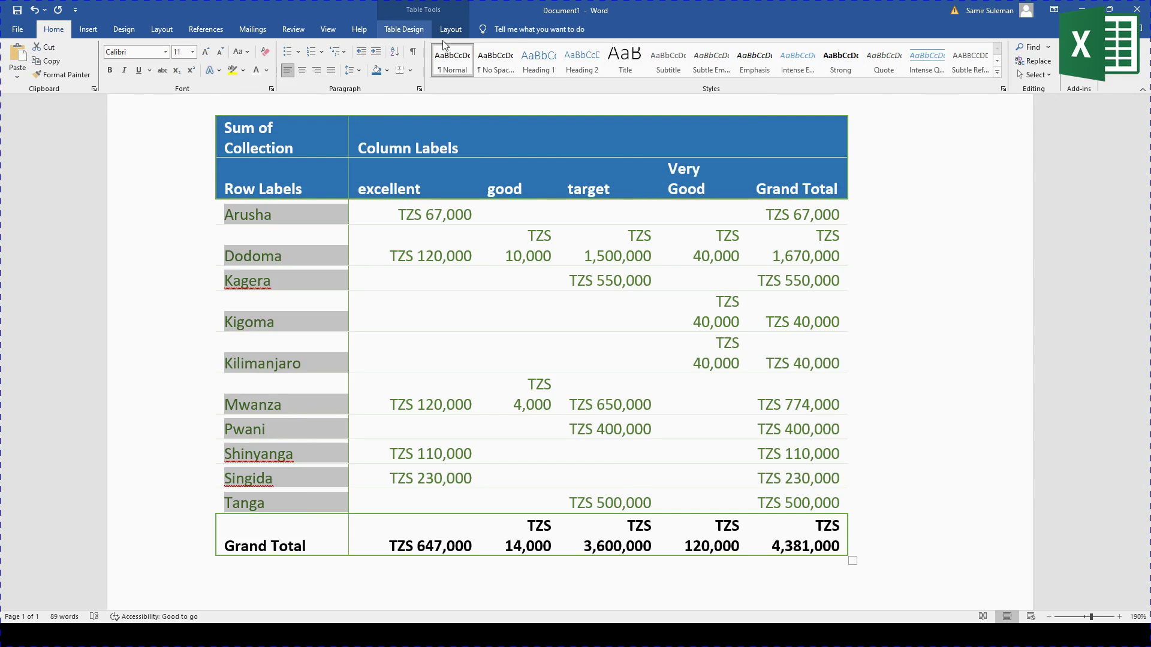
{"action": "left_click", "coordinate": [403, 29]}
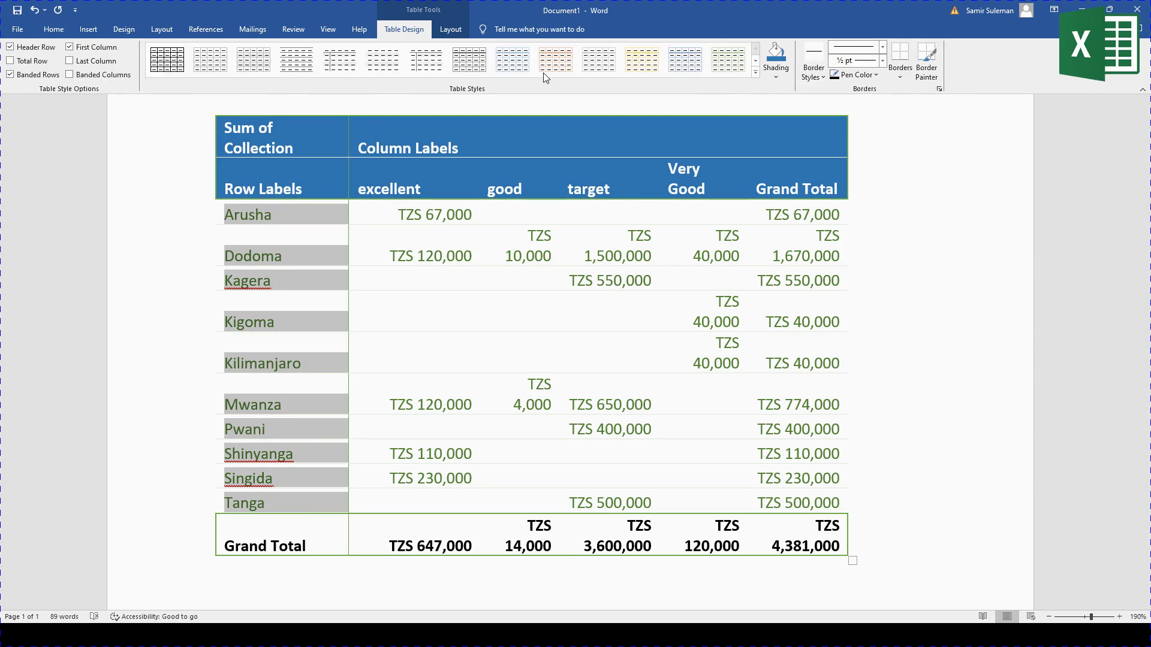
{"action": "left_click", "coordinate": [777, 76]}
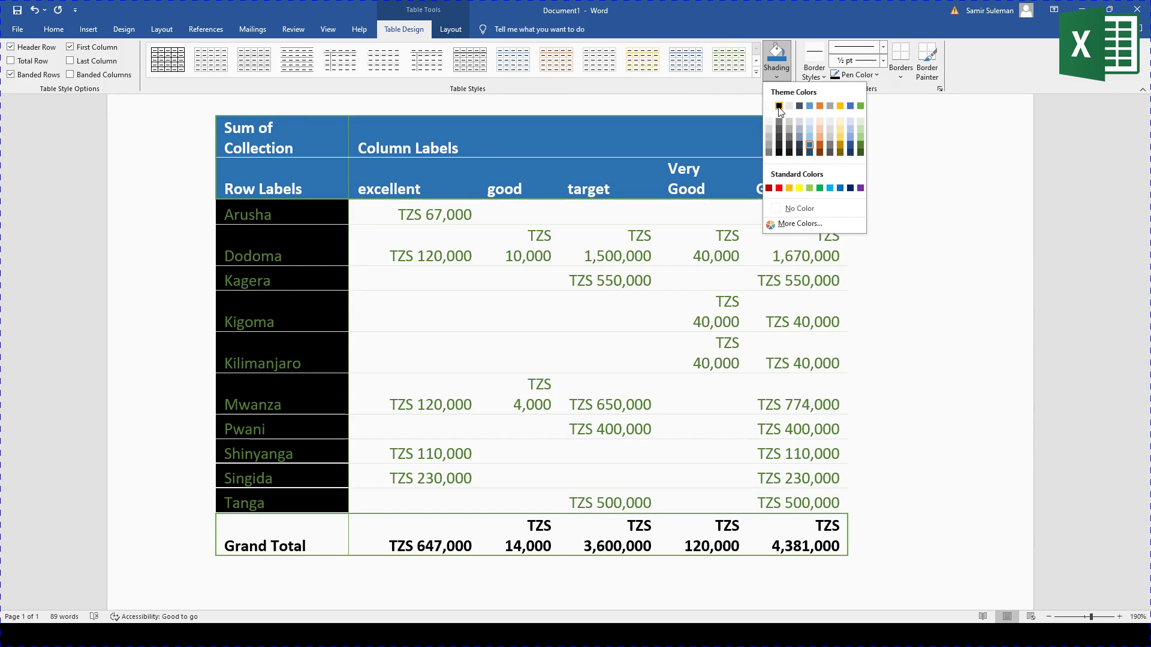
{"action": "left_click", "coordinate": [778, 107]}
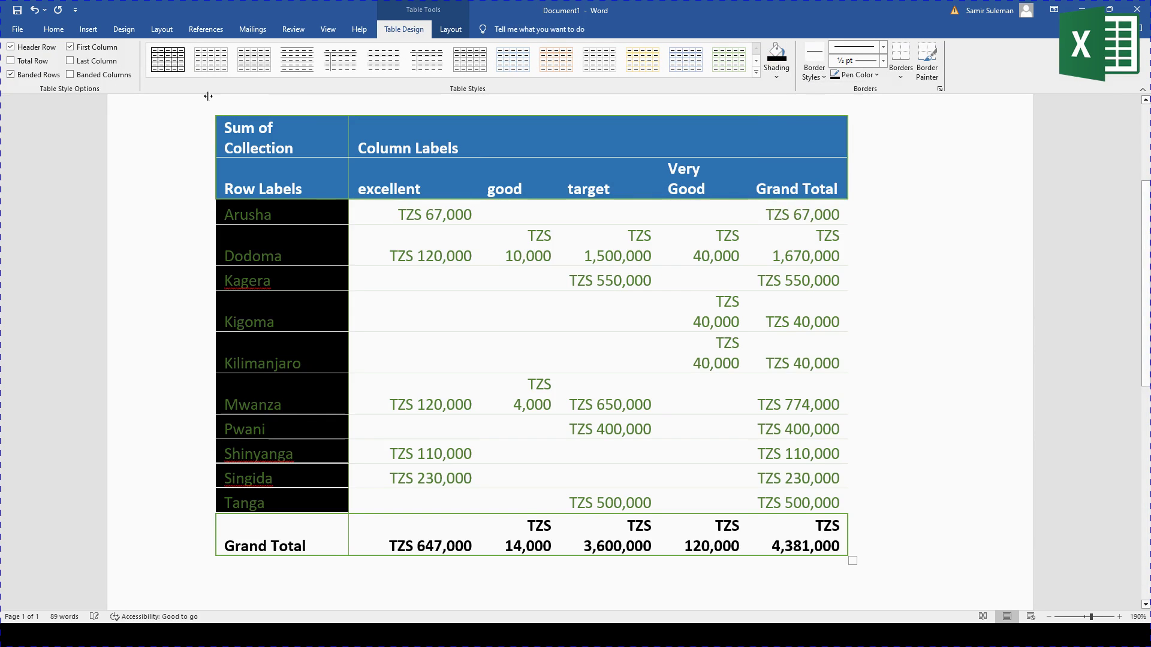
{"action": "left_click", "coordinate": [53, 29]}
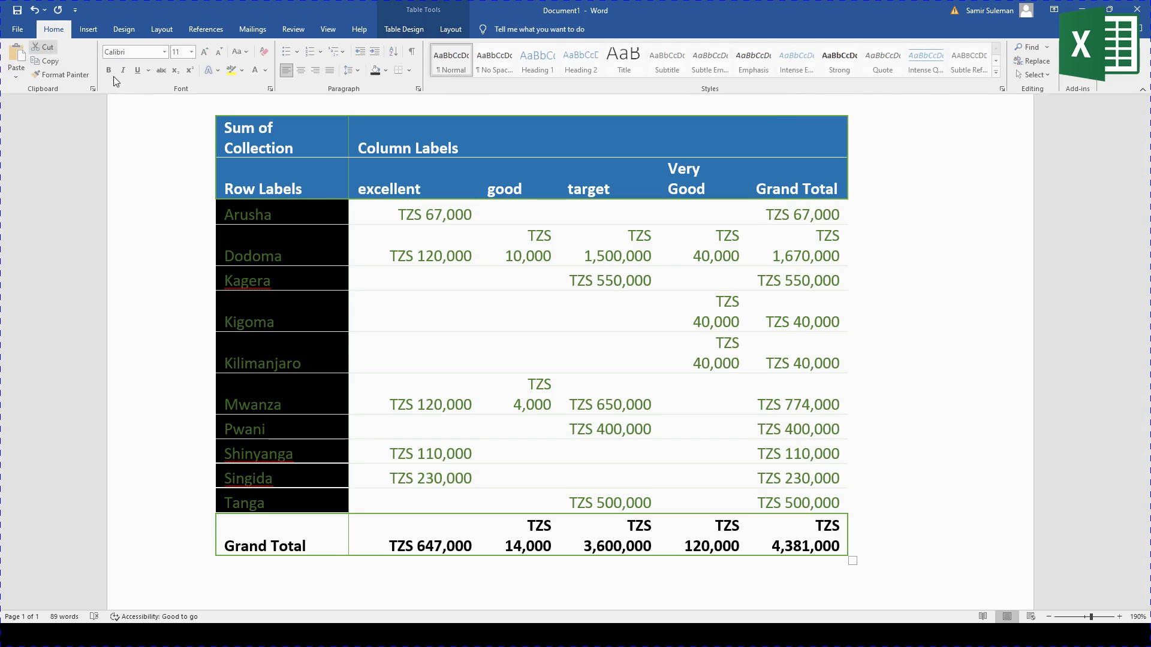
{"action": "left_click", "coordinate": [265, 70]}
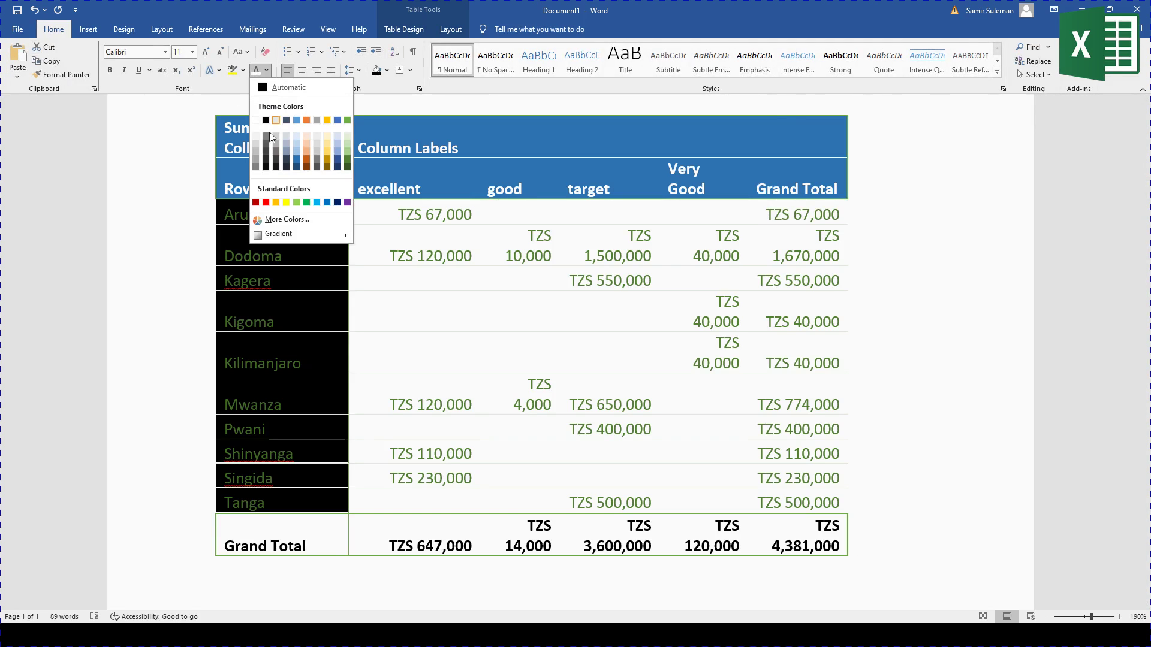
{"action": "left_click", "coordinate": [286, 203]}
- Shade the Grand Total row's label cell red and widen the whole table so its amounts fit on single lines
{"action": "left_click", "coordinate": [325, 548]}
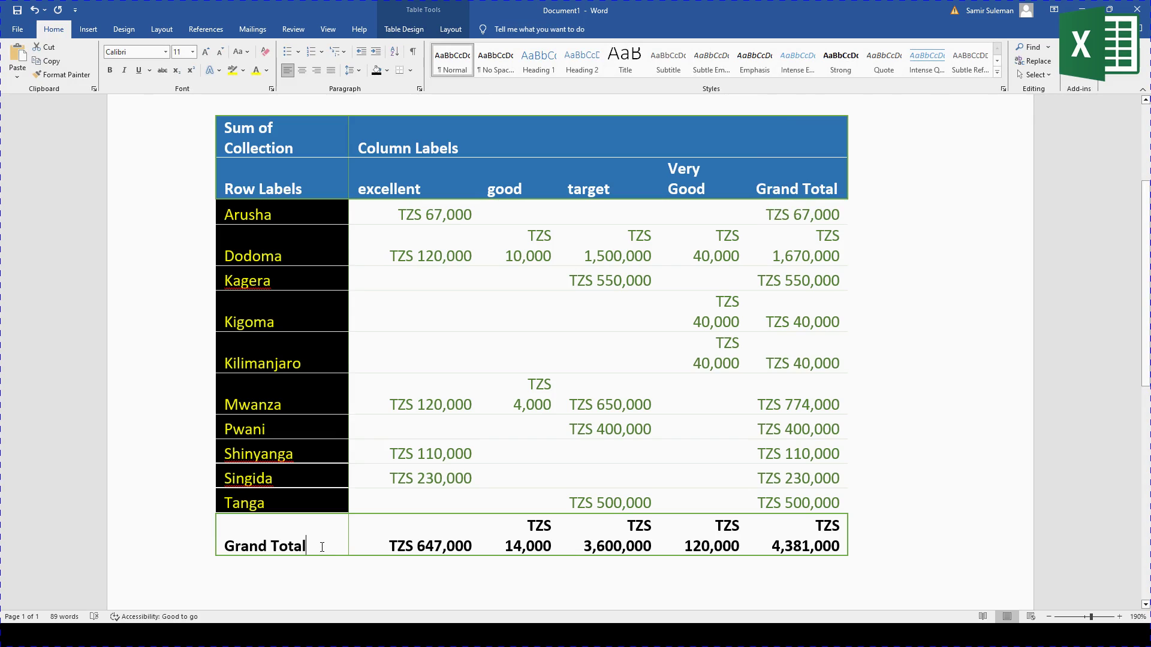
{"action": "left_click_drag", "start_coordinate": [324, 547], "coordinate": [241, 548]}
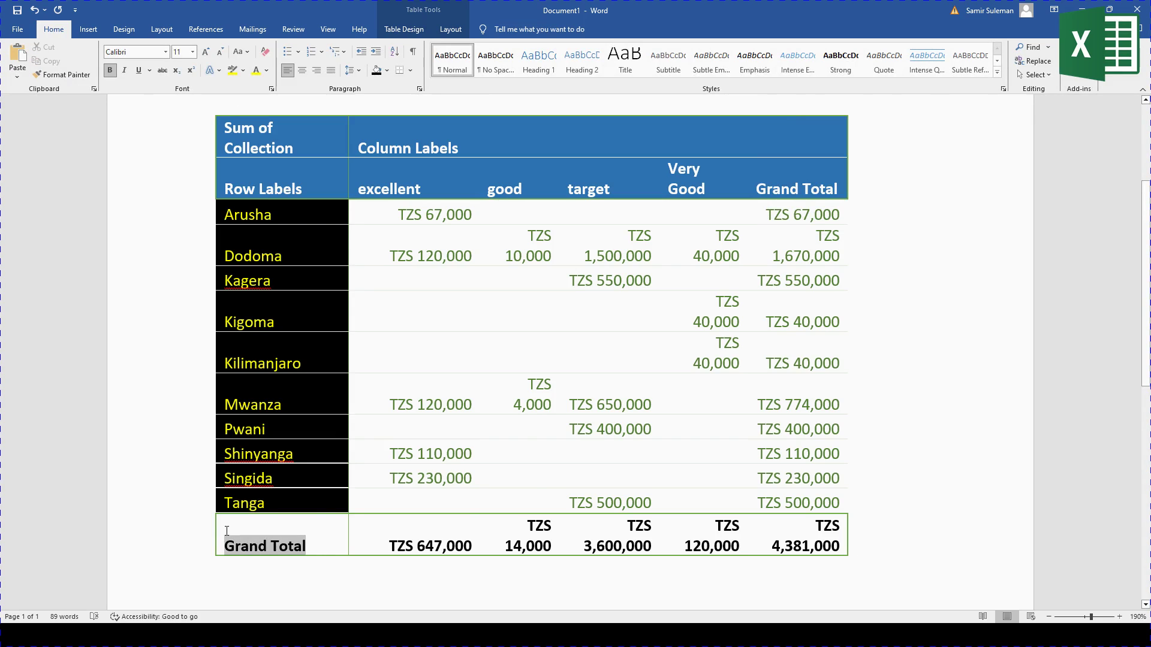
{"action": "left_click", "coordinate": [395, 31]}
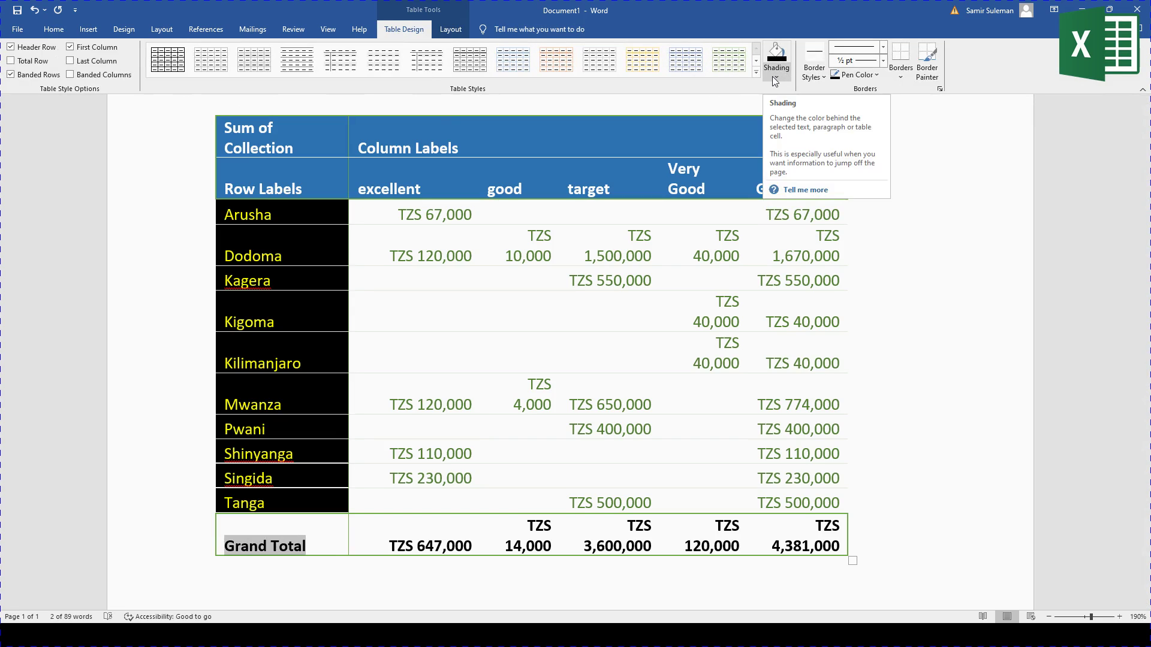
{"action": "left_click", "coordinate": [774, 77]}
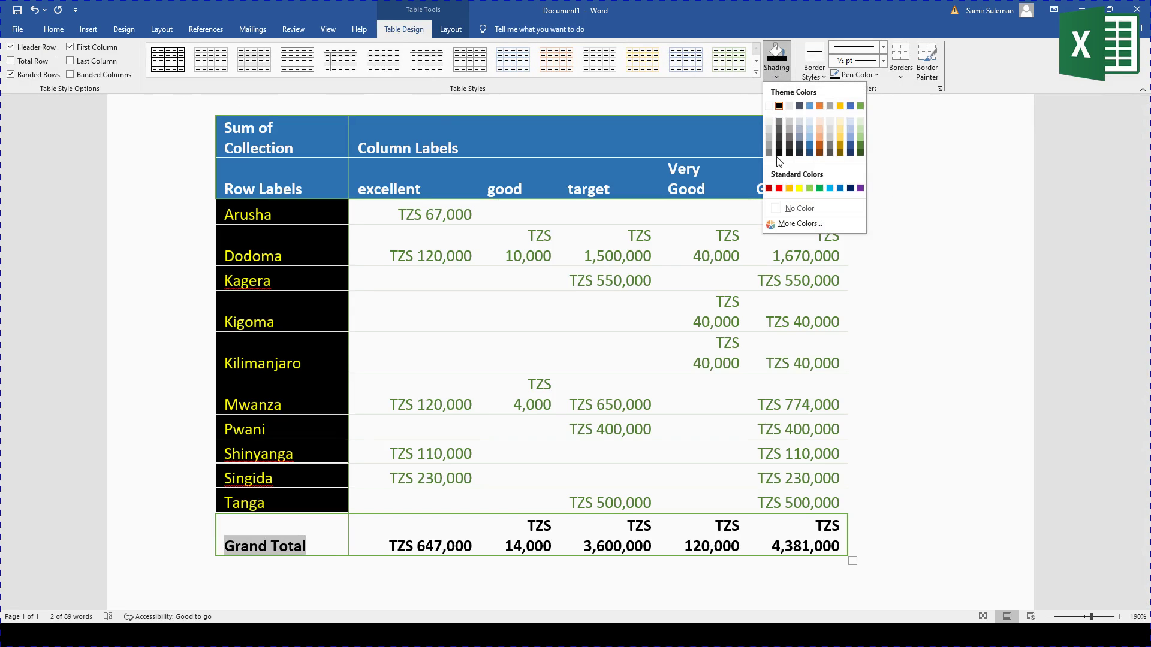
{"action": "left_click", "coordinate": [779, 188]}
{"action": "left_click_drag", "start_coordinate": [852, 561], "coordinate": [947, 561]}
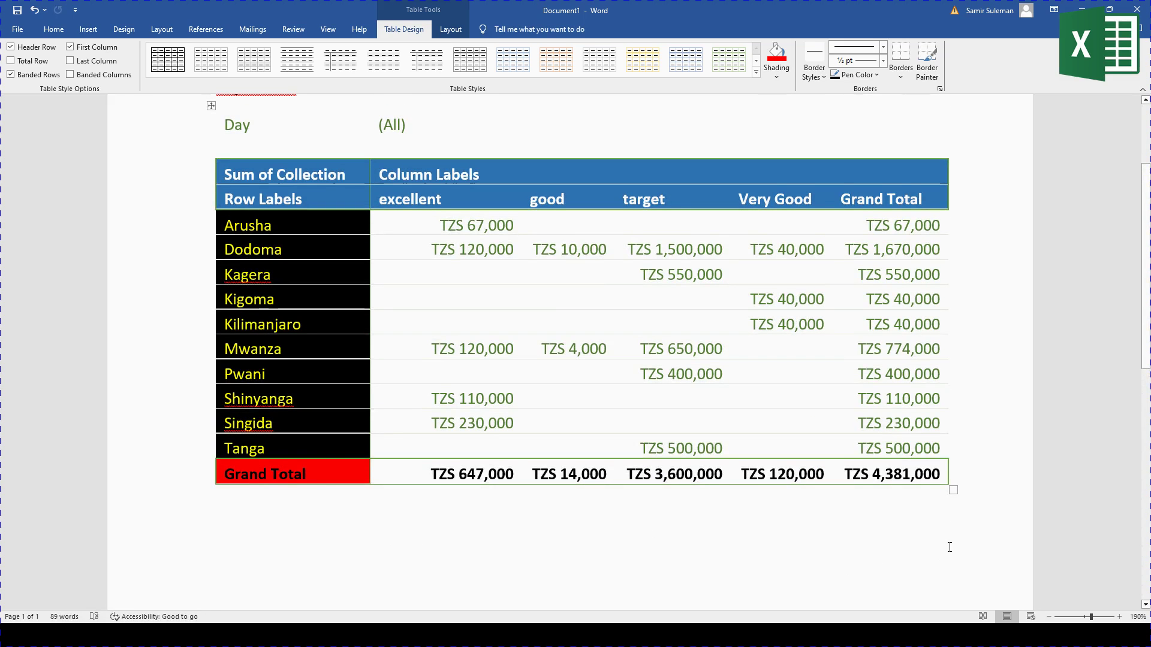
{"action": "left_click_drag", "start_coordinate": [952, 492], "coordinate": [957, 493]}
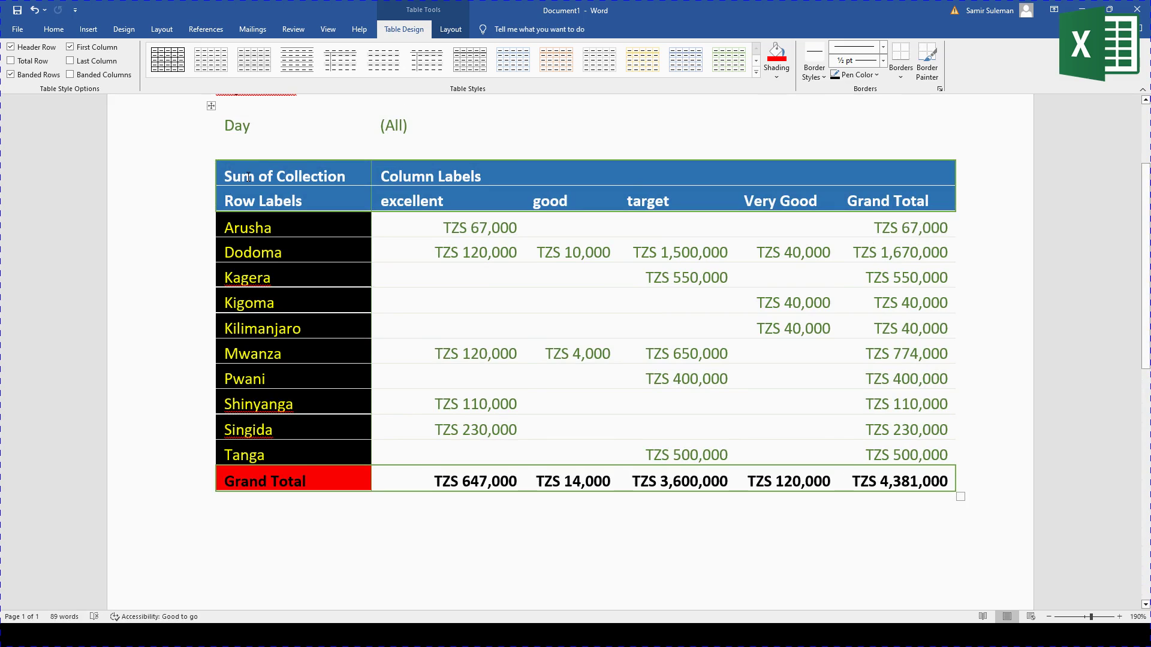
- Set all of the document's text, including the table, to Times New Roman at size 12
{"action": "key", "text": "ctrl+a"}
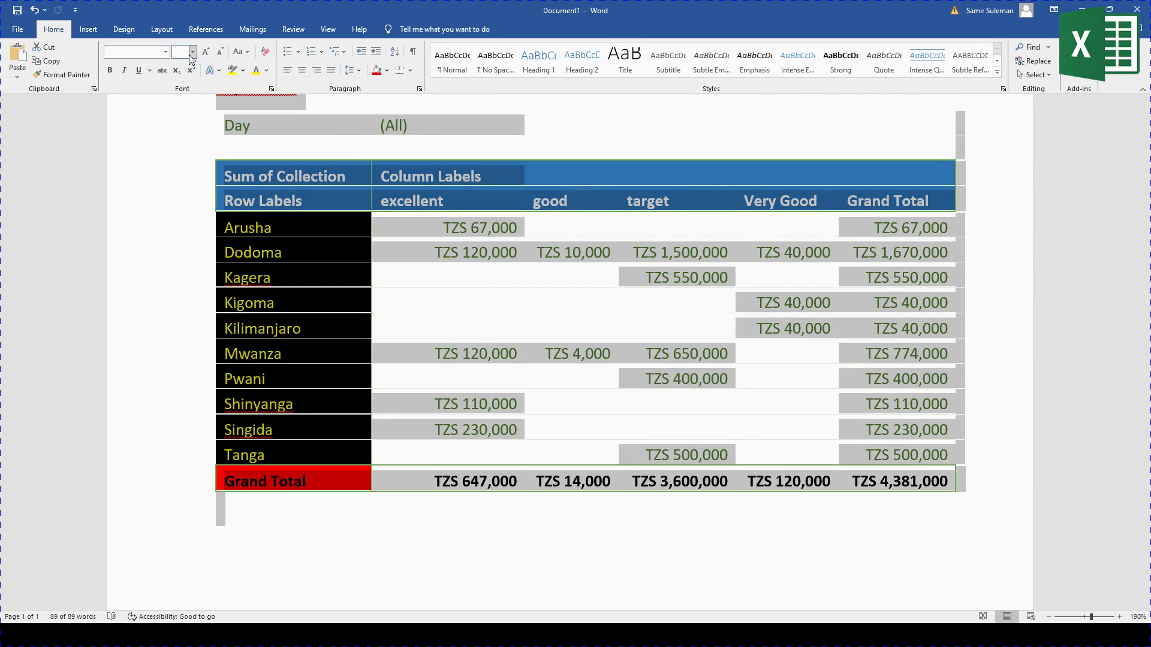
{"action": "left_click", "coordinate": [192, 52]}
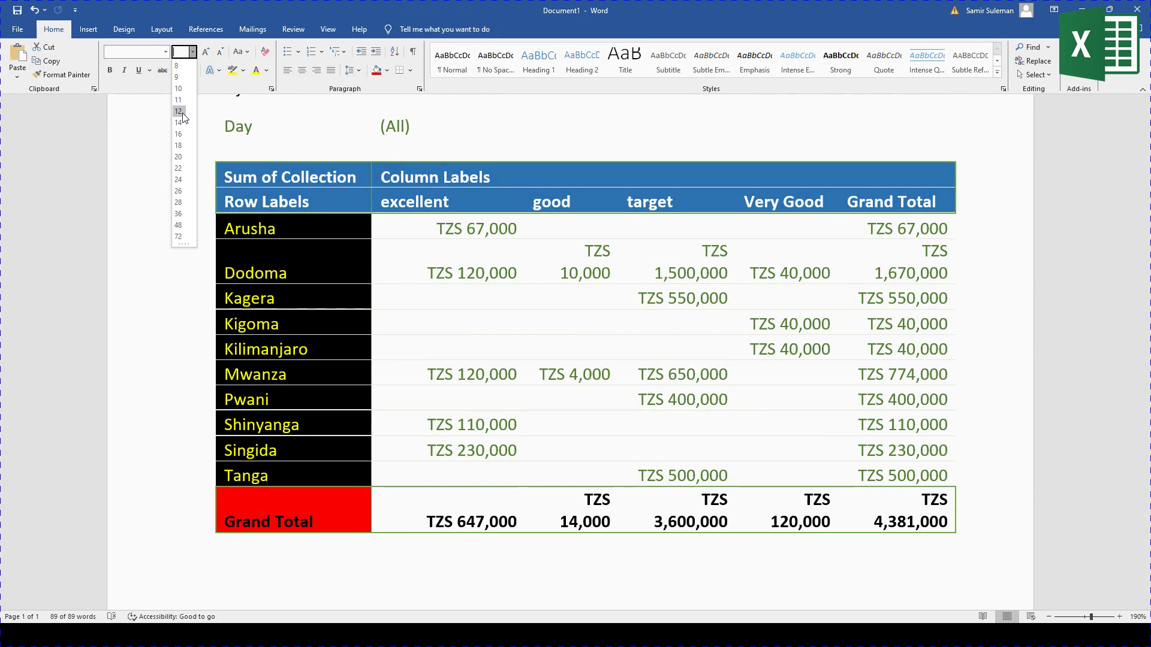
{"action": "left_click", "coordinate": [149, 53]}
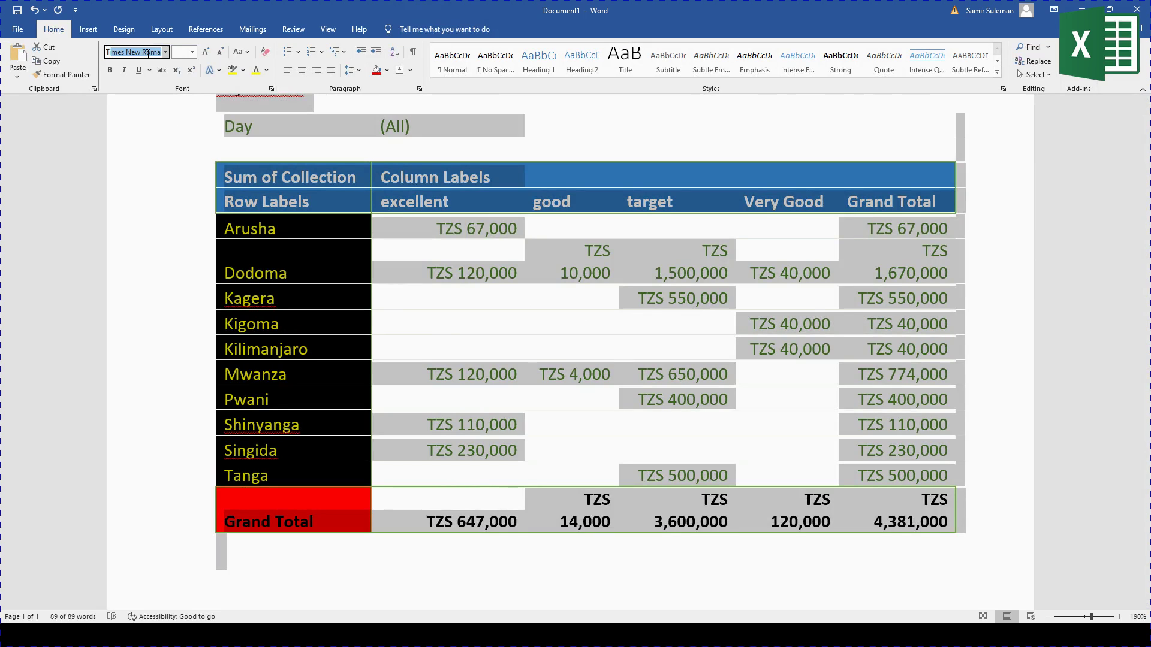
{"action": "key", "text": "Return"}
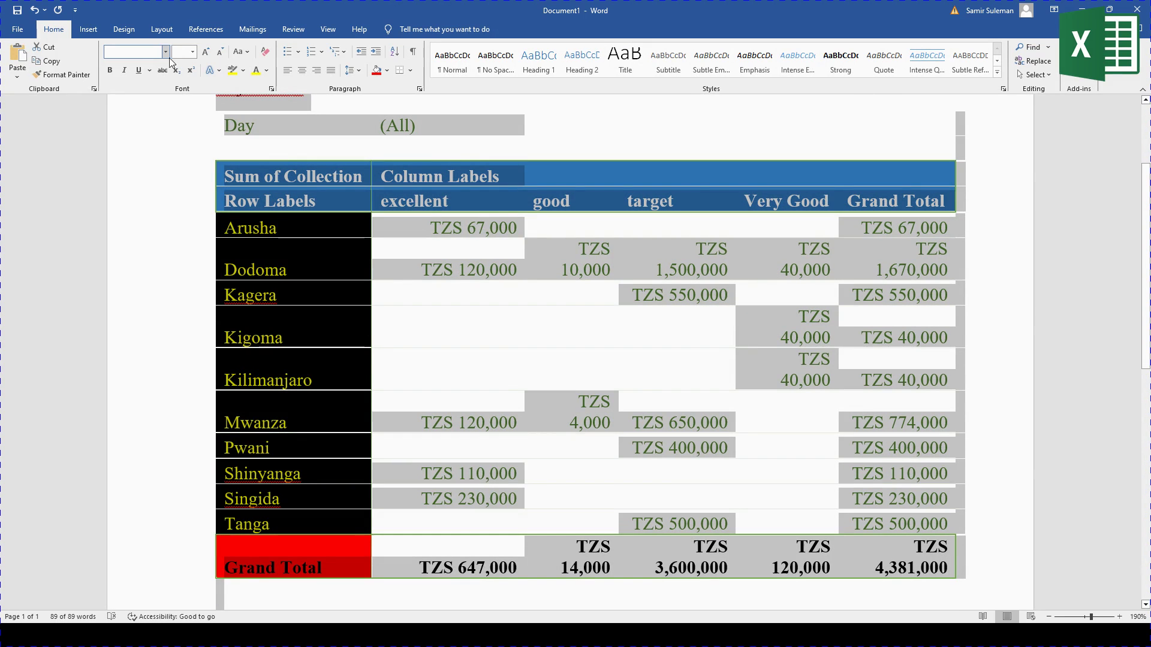
{"action": "left_click", "coordinate": [547, 363]}
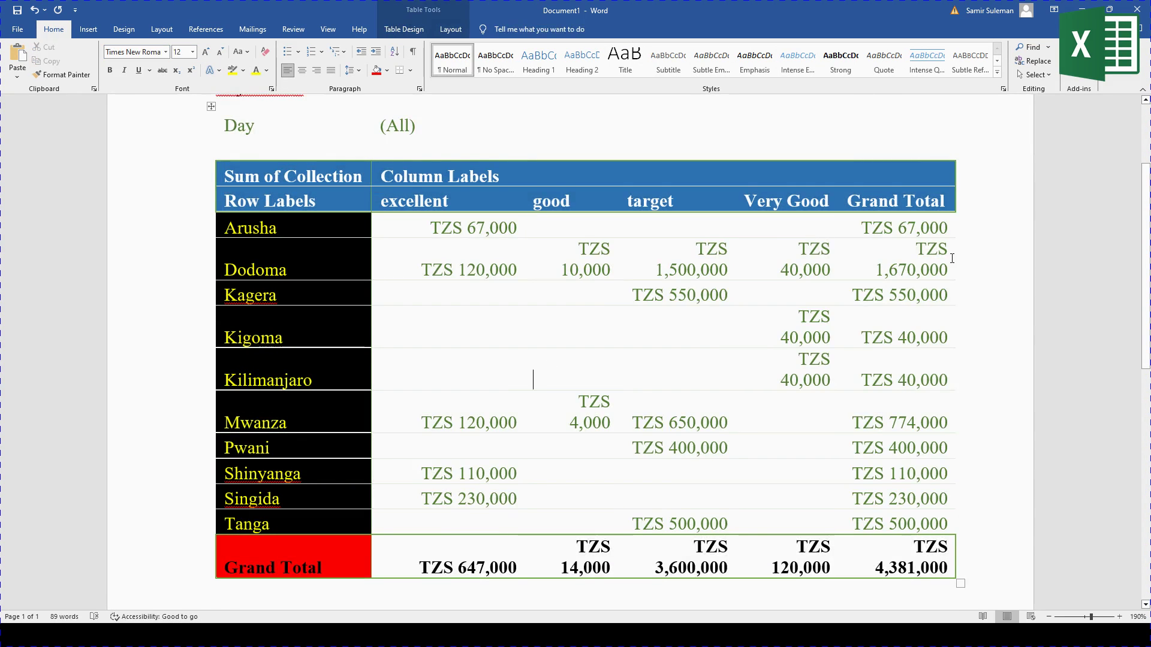
{"action": "scroll", "coordinate": [879, 347], "scroll_direction": "down", "scroll_amount": 1}
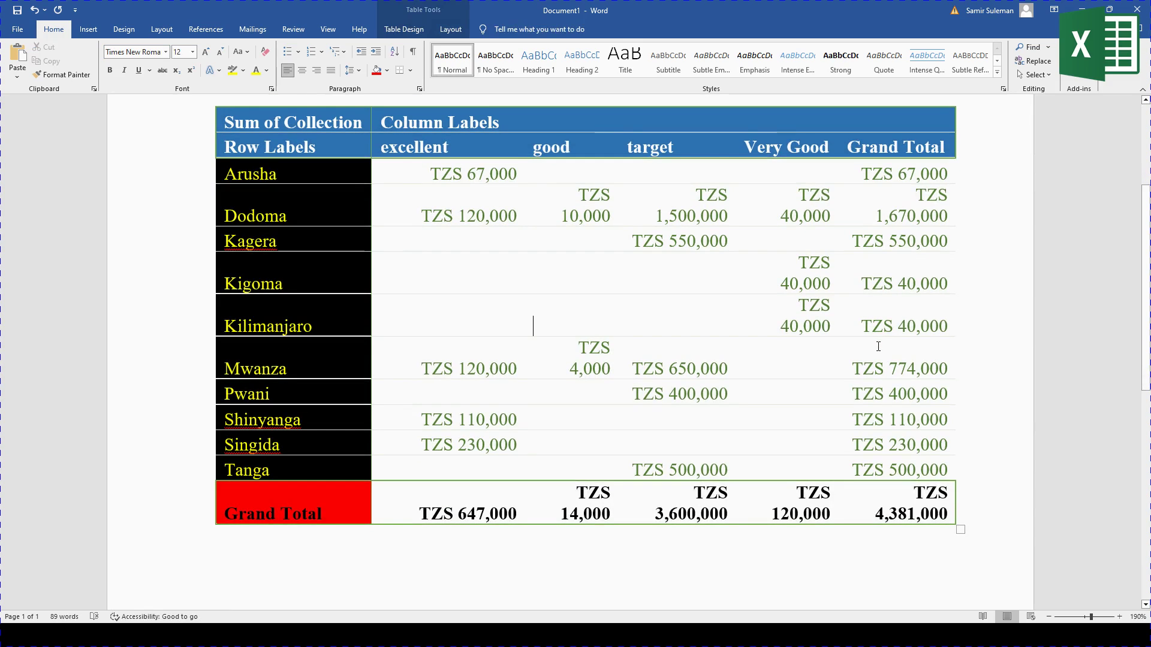